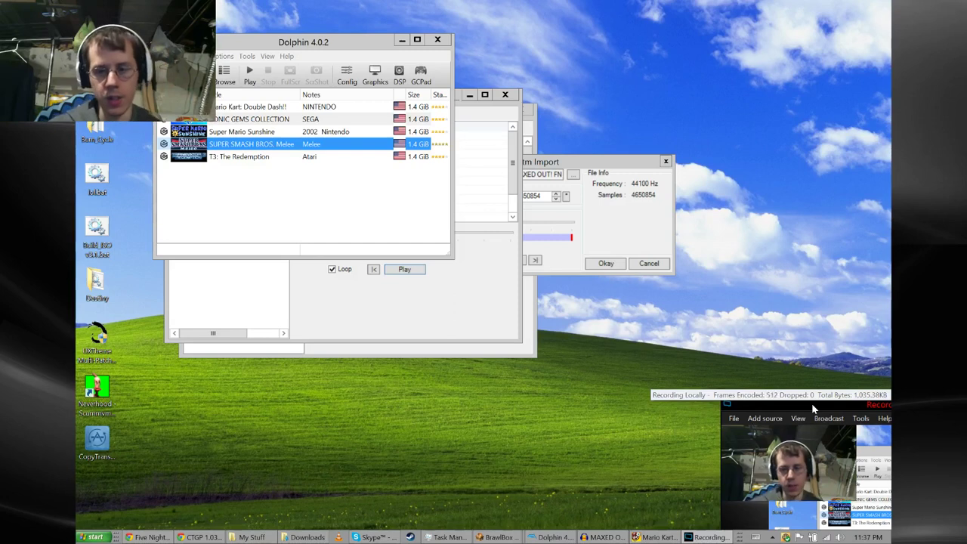
drag(814, 409, 848, 435)
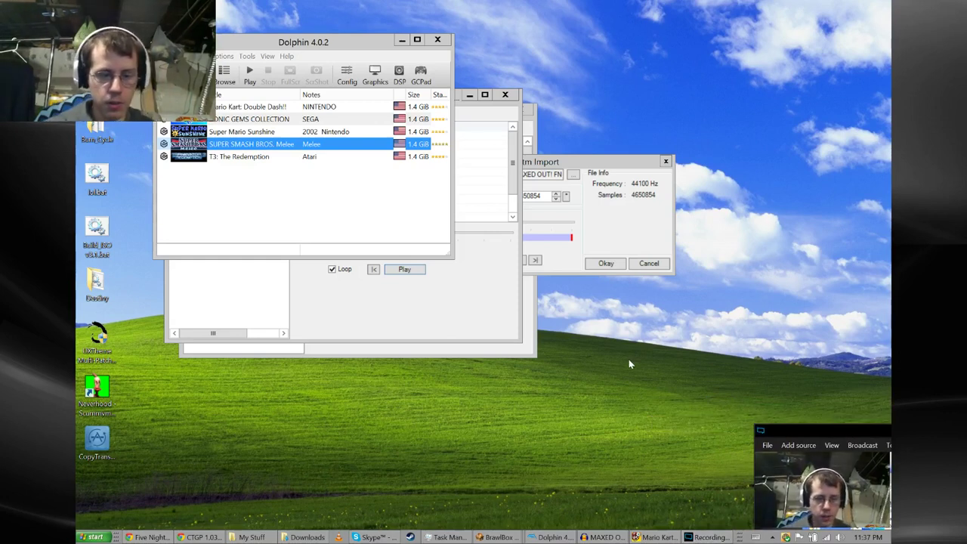
click(200, 538)
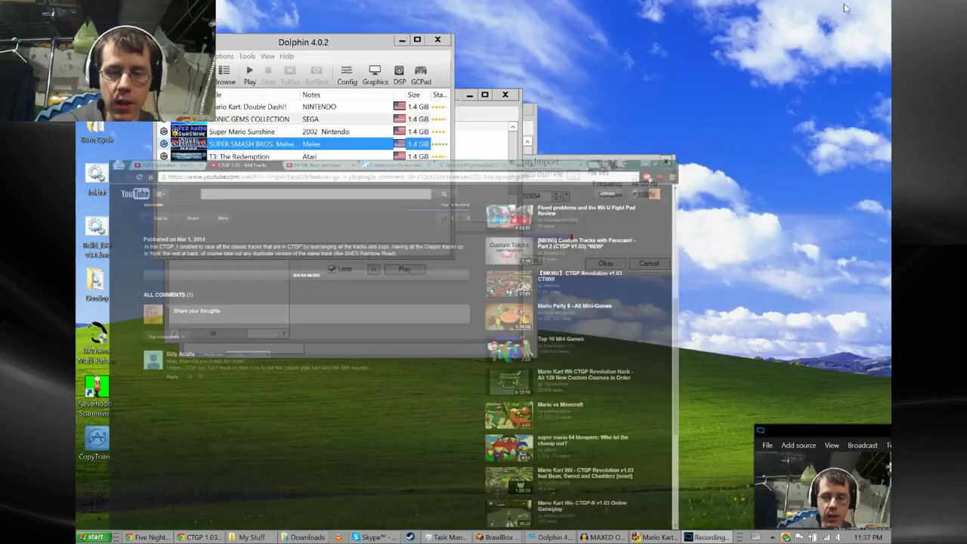
click(844, 5)
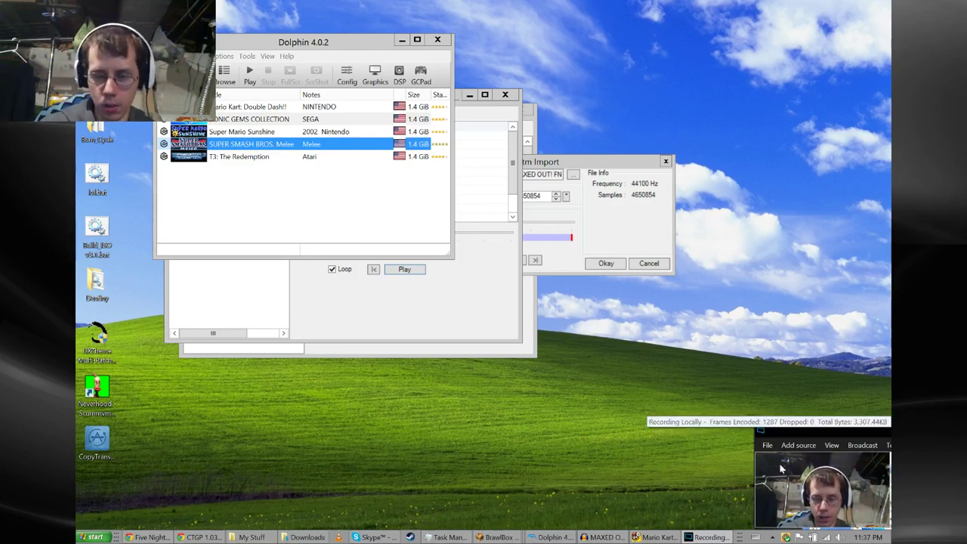
drag(832, 436, 834, 440)
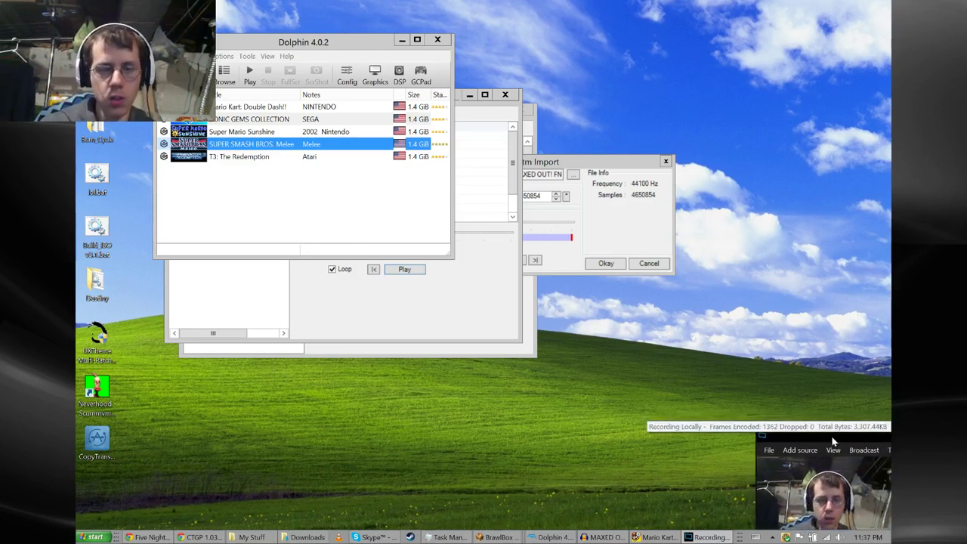
- Open the properties of SUPER SMASH BROS. Melee and show the game disc's filesystem
drag(292, 43, 307, 65)
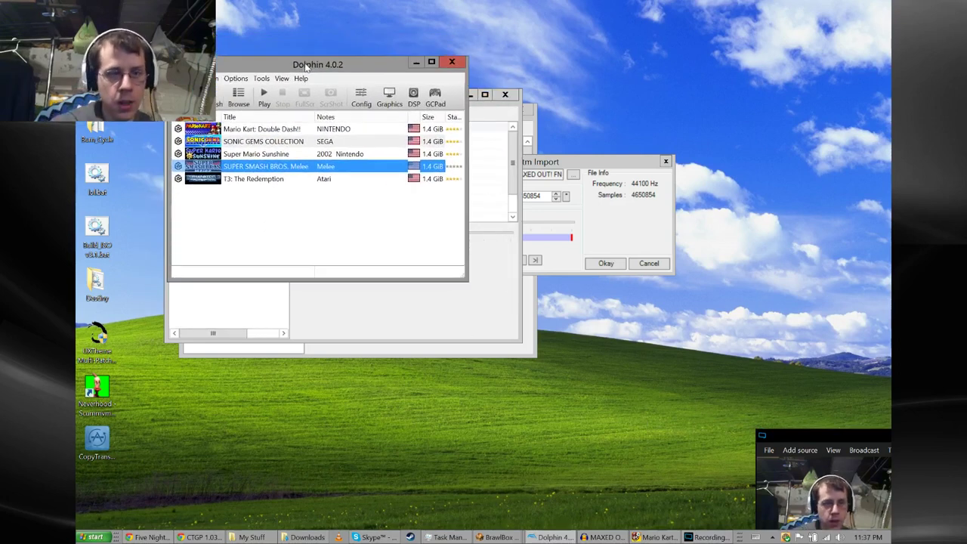
right_click(249, 168)
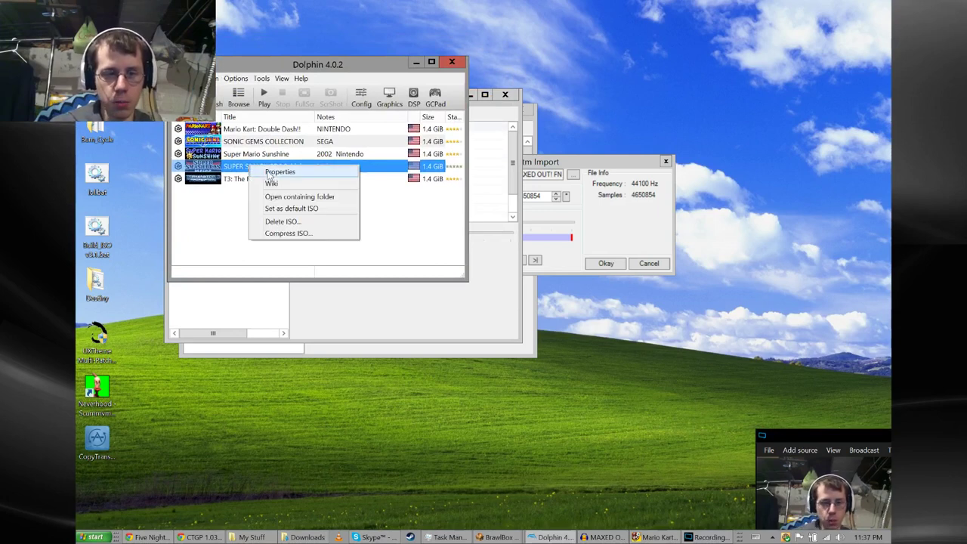
click(273, 172)
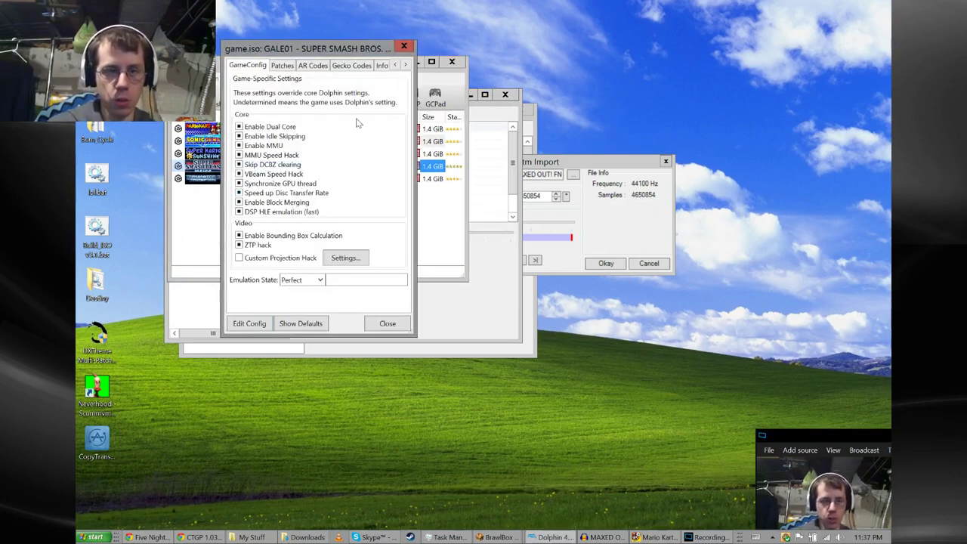
click(406, 65)
click(406, 66)
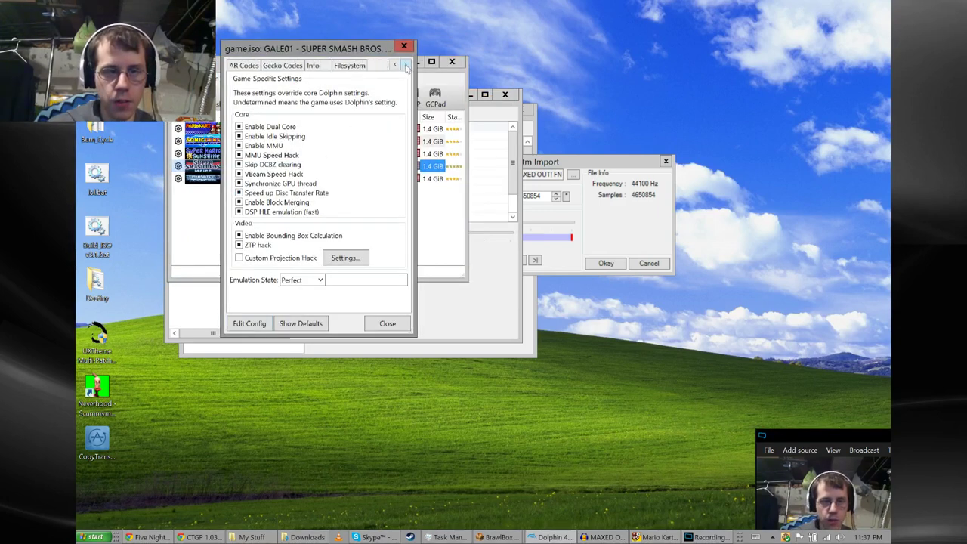
click(354, 65)
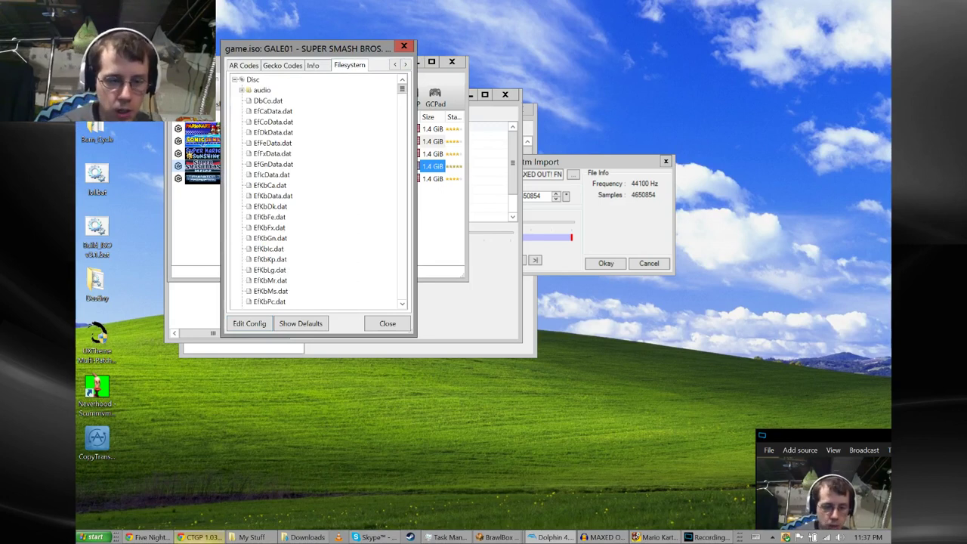
- Expand the disc's audio folder to examine its sound files, and collapse it again
click(200, 538)
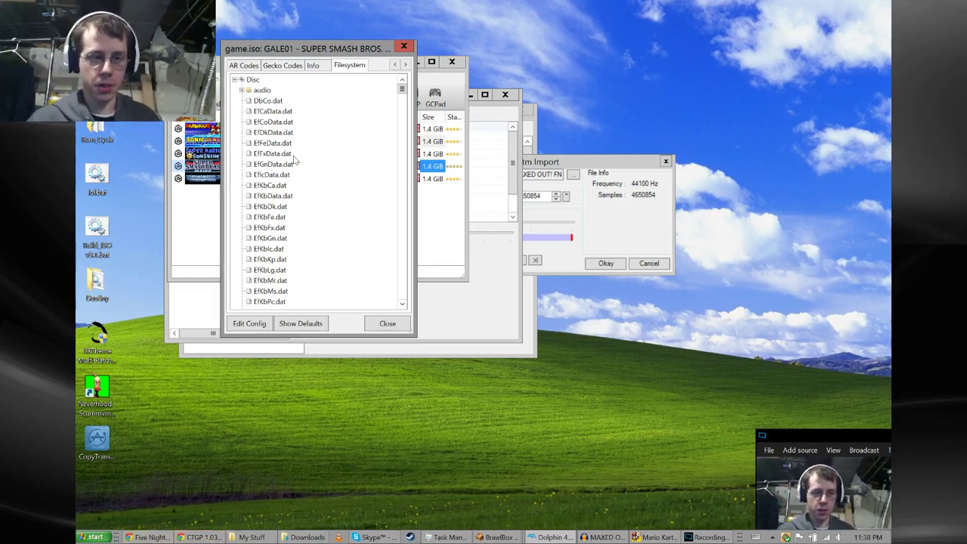
drag(403, 96, 421, 90)
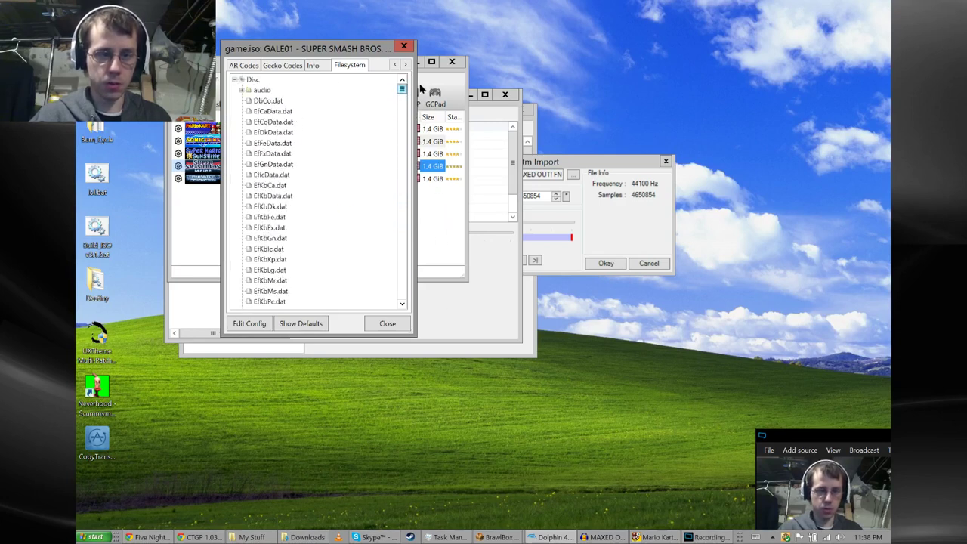
click(241, 91)
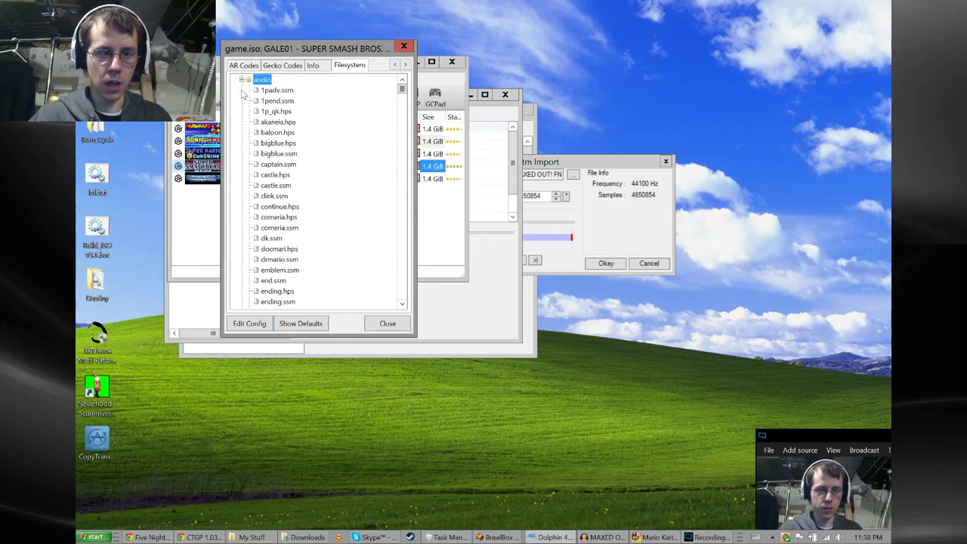
click(242, 82)
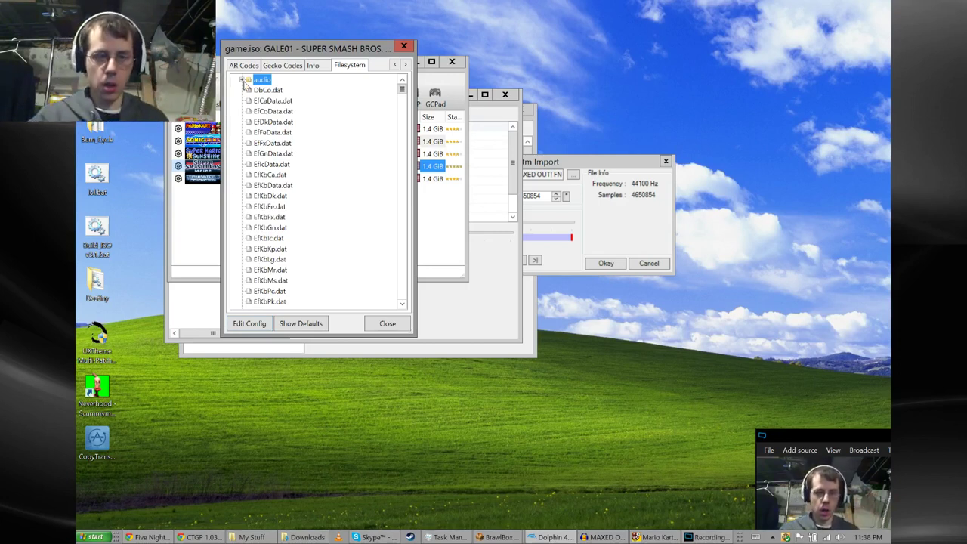
- Switch to the My Stuff folder in File Explorer, select revo_kart.brsar to show it, and minimize the folder window
click(251, 538)
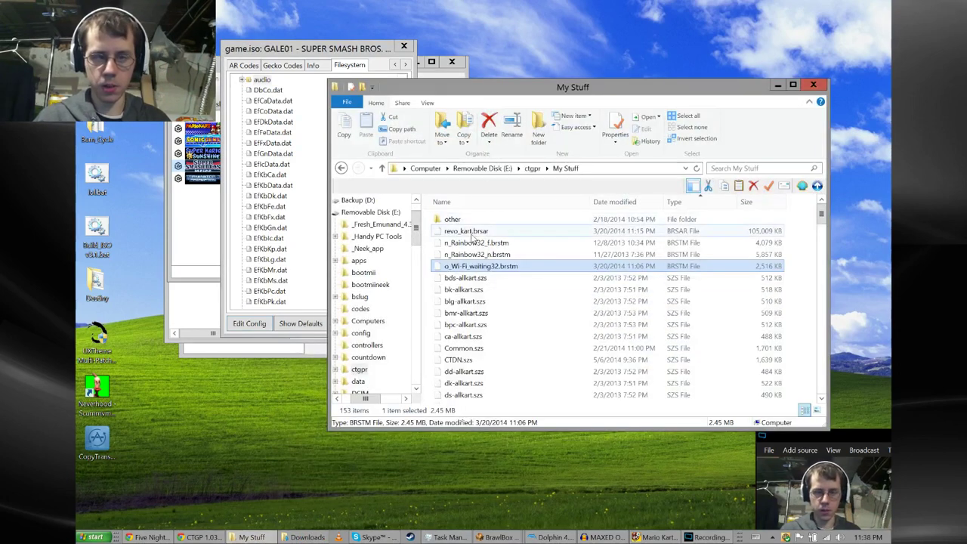
click(467, 231)
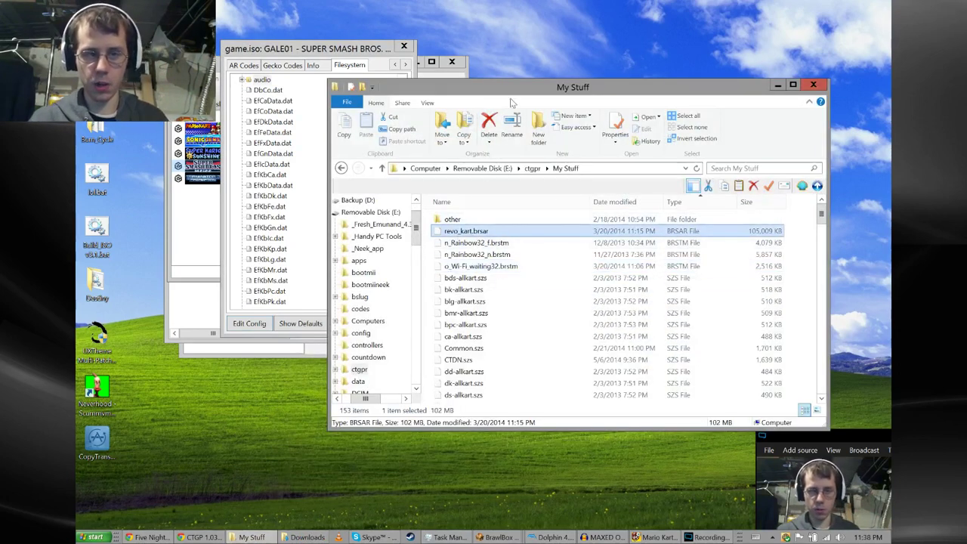
drag(449, 86, 357, 76)
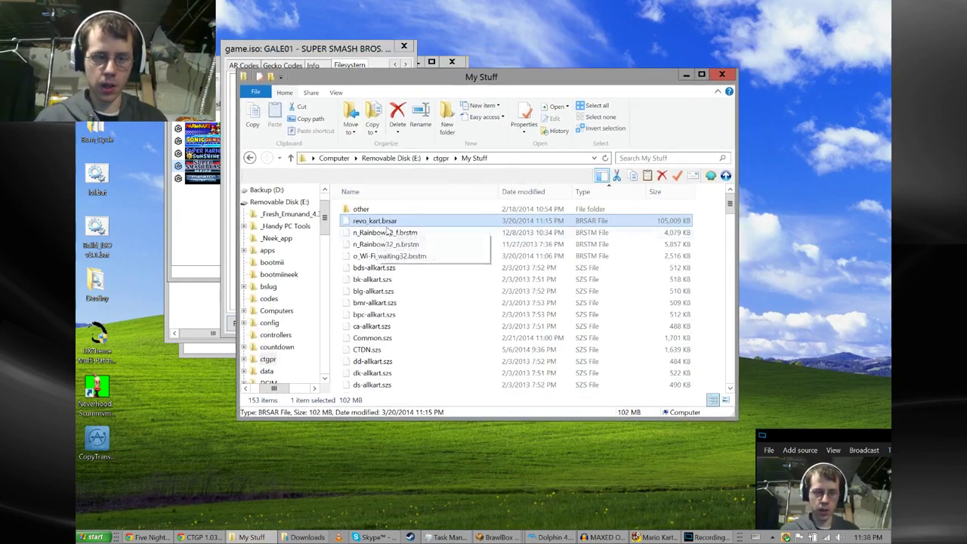
click(686, 76)
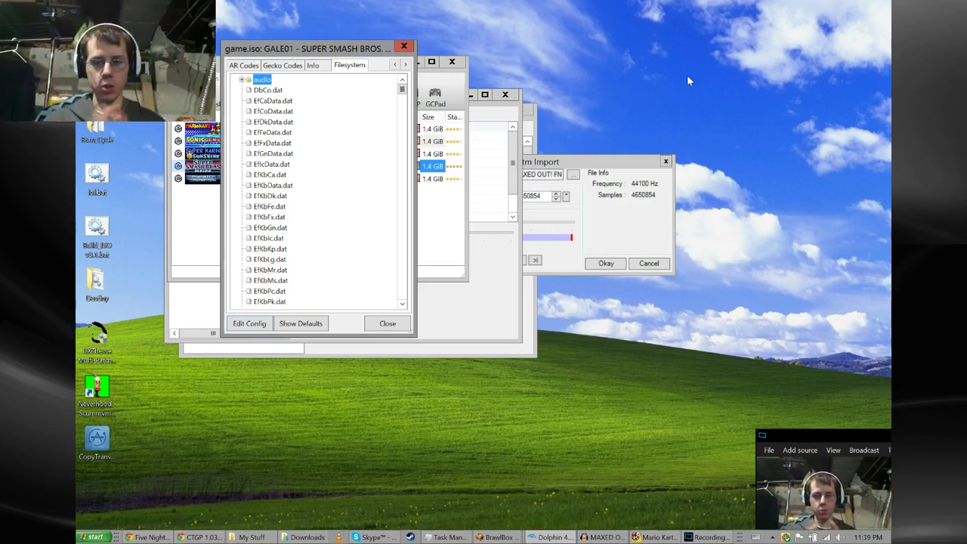
- Start extracting EfDkData.dat from the disc and choose ctgpr > My Stuff on Removable Disk (E:) as the destination
click(284, 123)
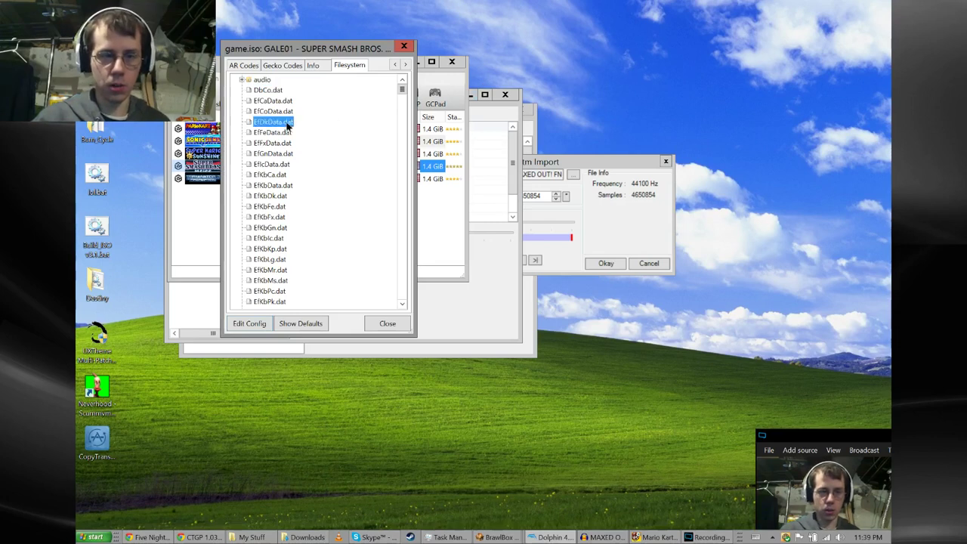
right_click(288, 127)
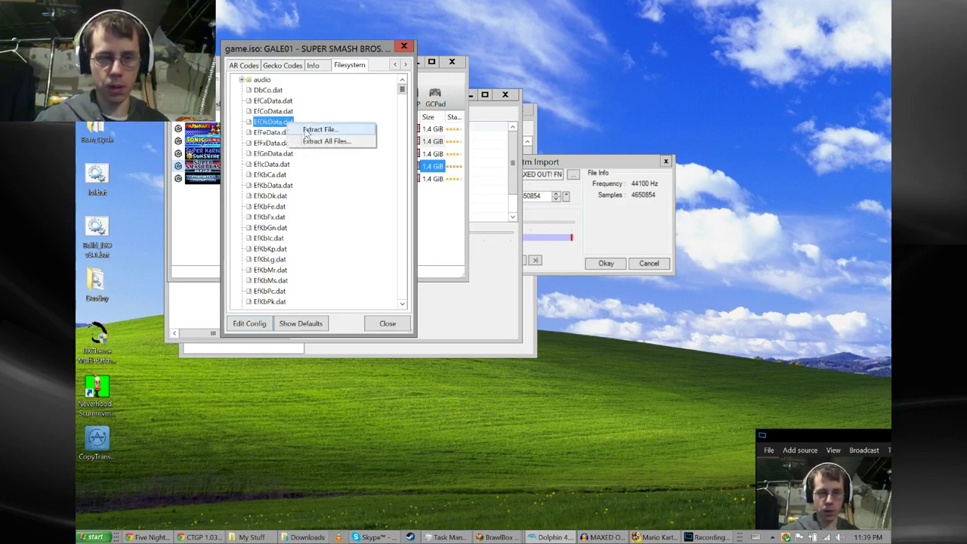
click(308, 130)
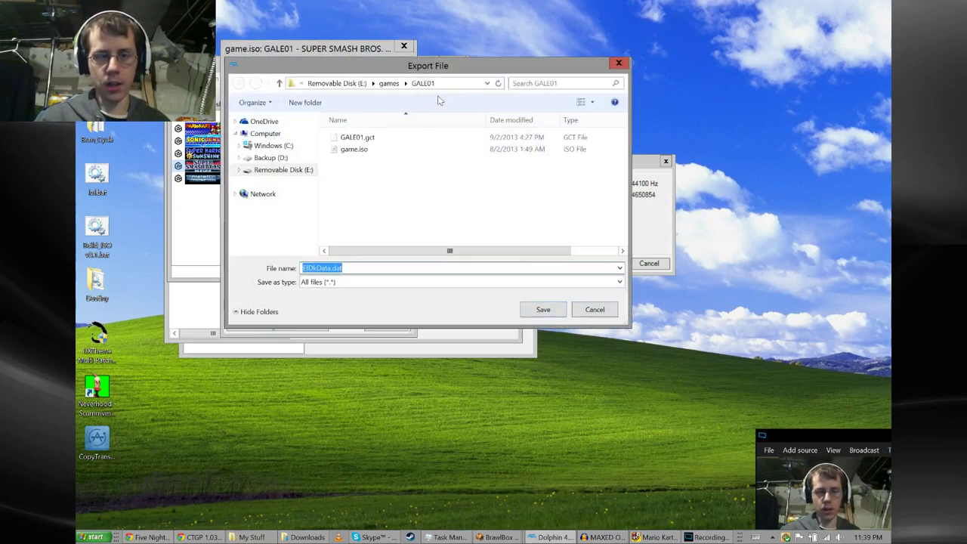
click(239, 170)
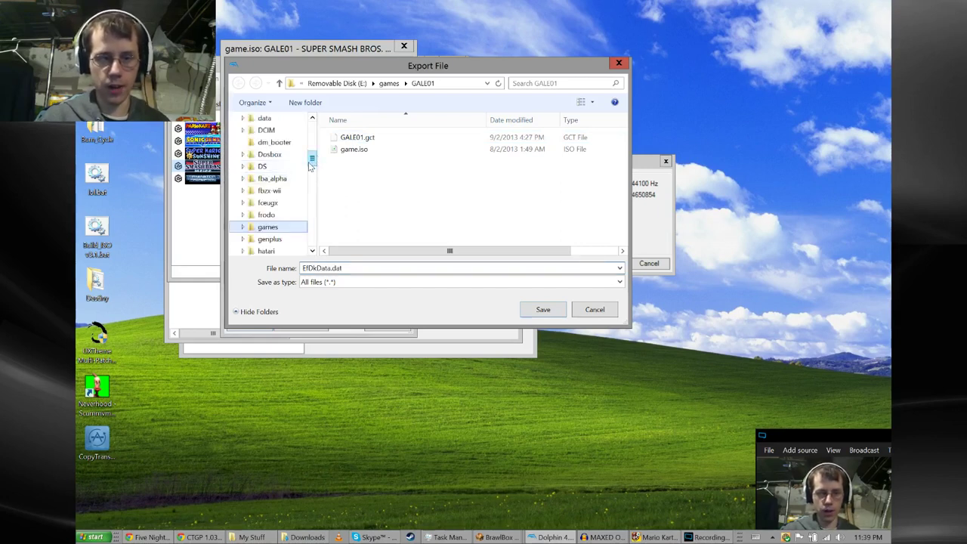
drag(309, 167, 308, 174)
scroll(308, 174, up, 2)
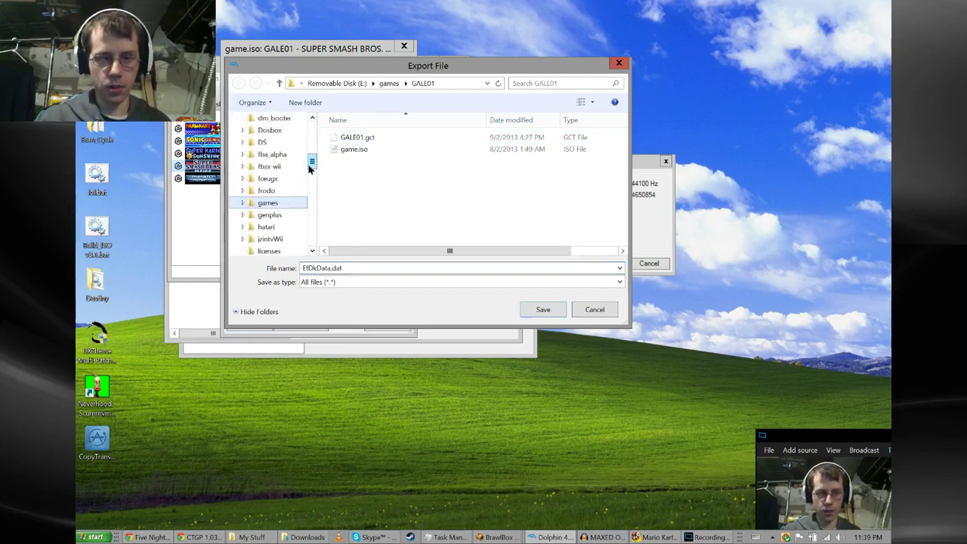
scroll(309, 174, down, 2)
drag(308, 172, 309, 156)
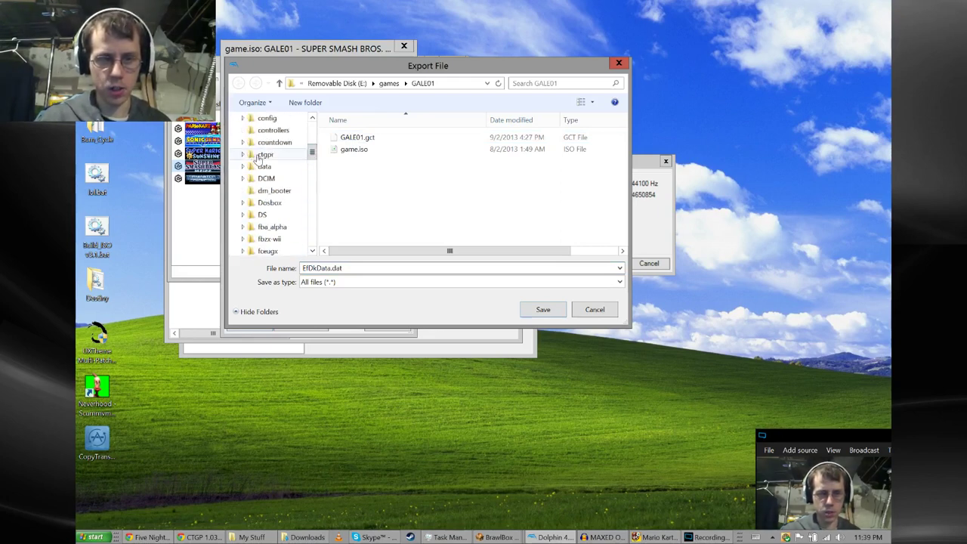
click(264, 155)
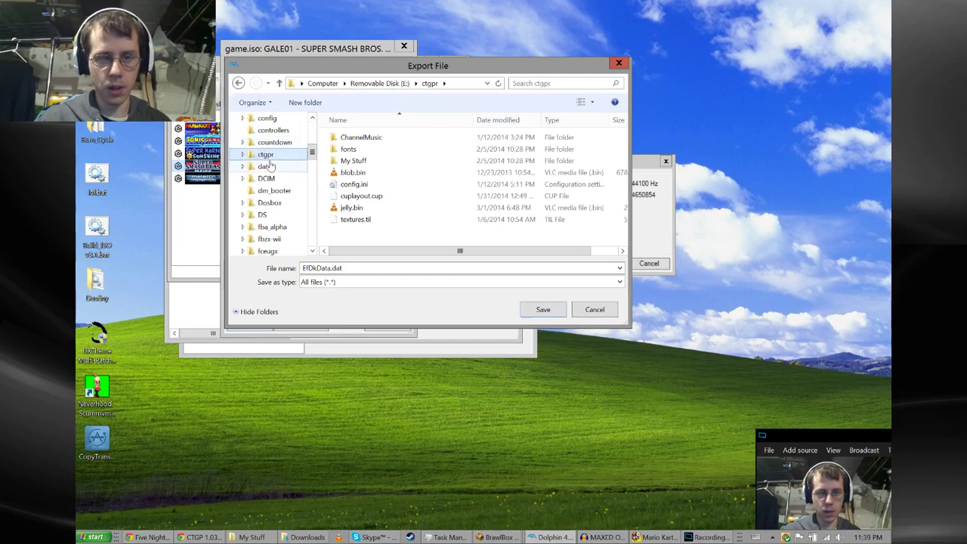
click(366, 161)
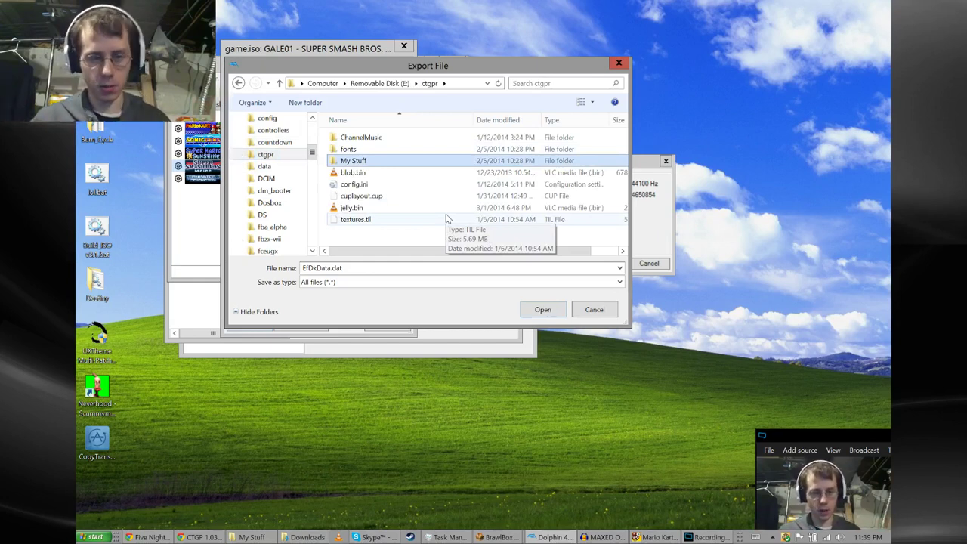
double_click(371, 160)
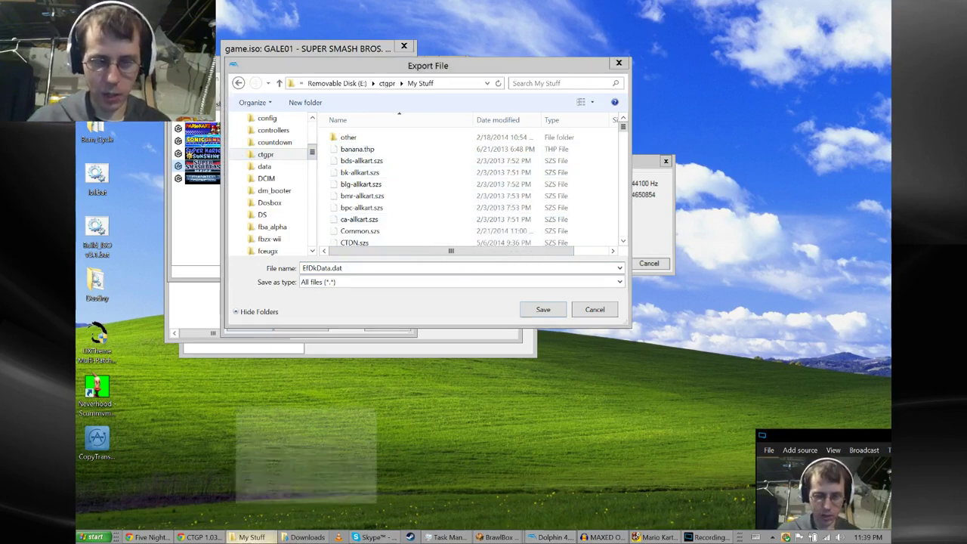
- Bring the My Stuff folder back on screen, cancel the file export, and put away the game's properties and Dolphin
click(252, 537)
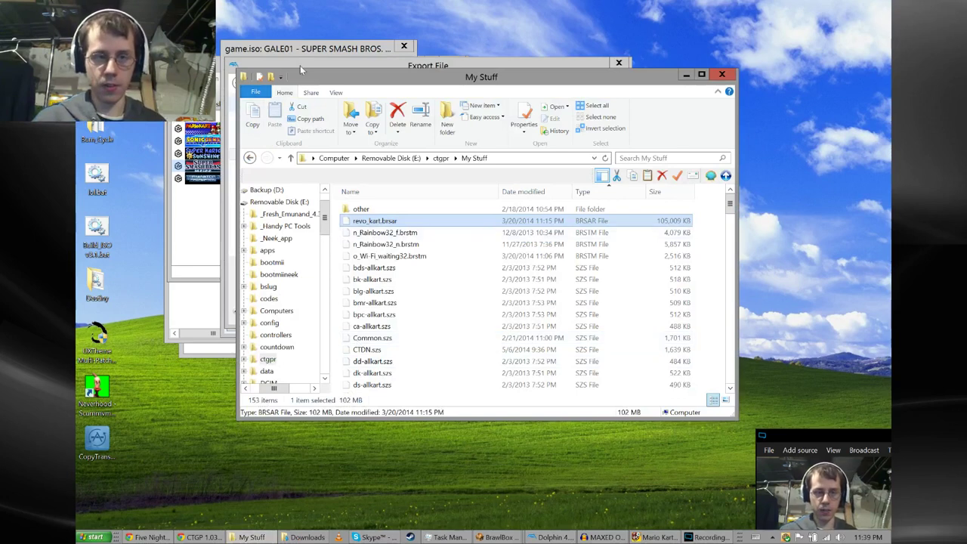
click(331, 67)
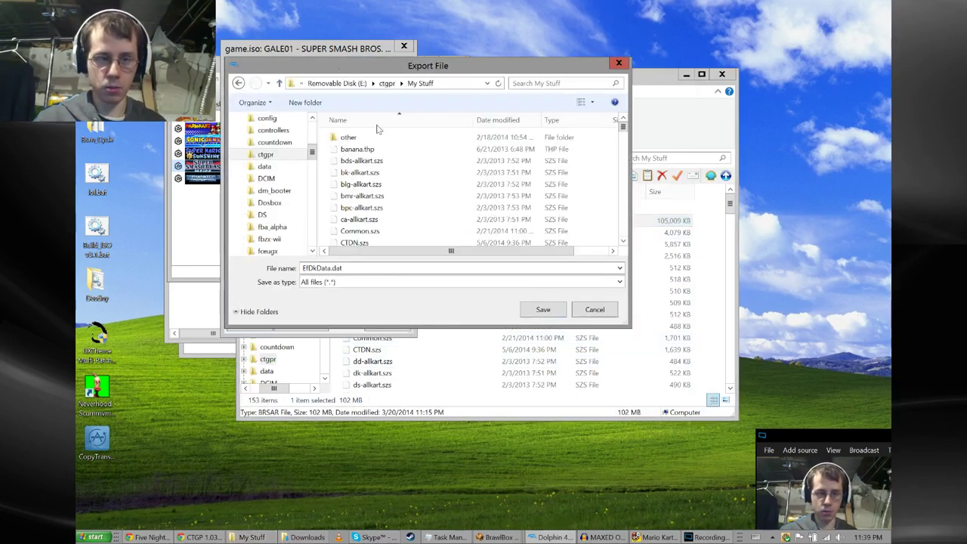
click(594, 310)
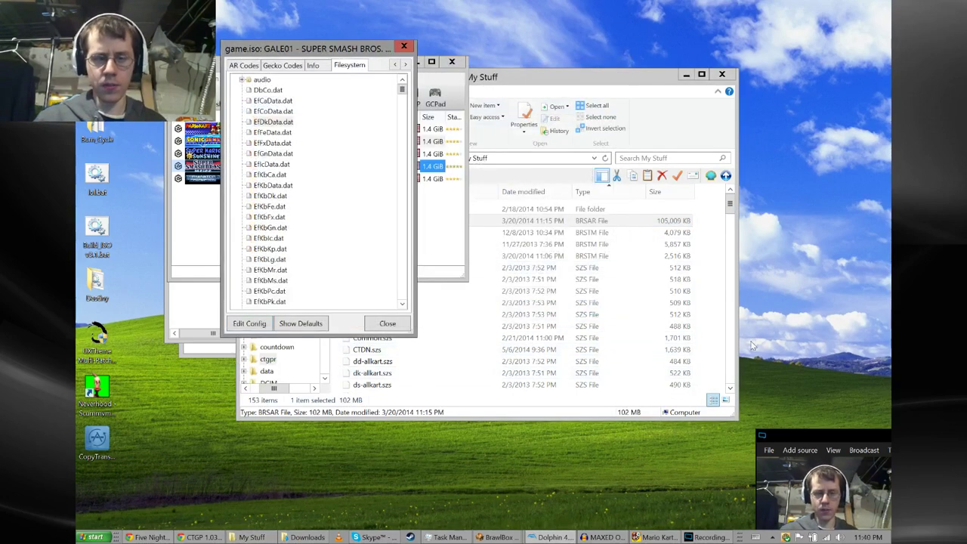
click(403, 47)
click(414, 61)
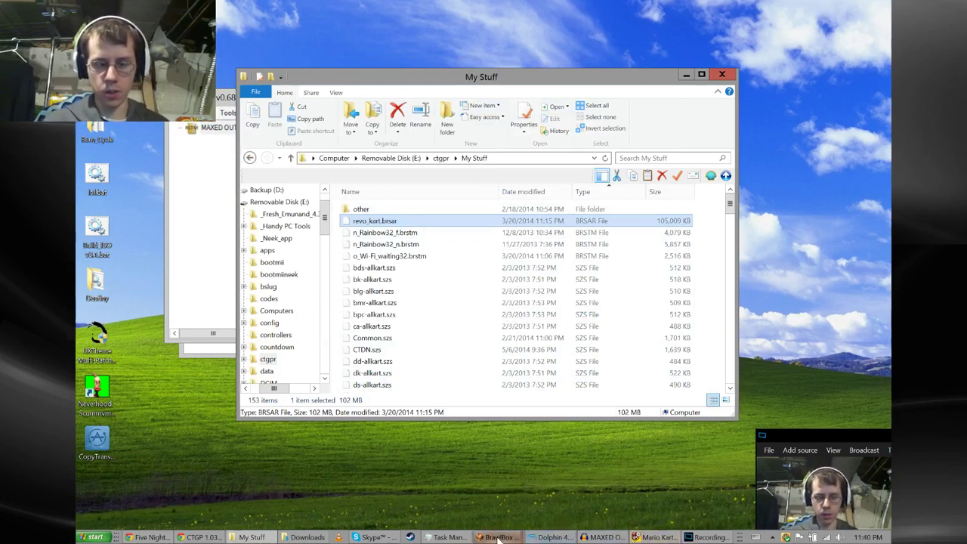
- Switch to the BrawlBox window with revo_kart.brsar and move the Edit RSAR File dialog clear of the file's folder tree
mouse_move(500, 539)
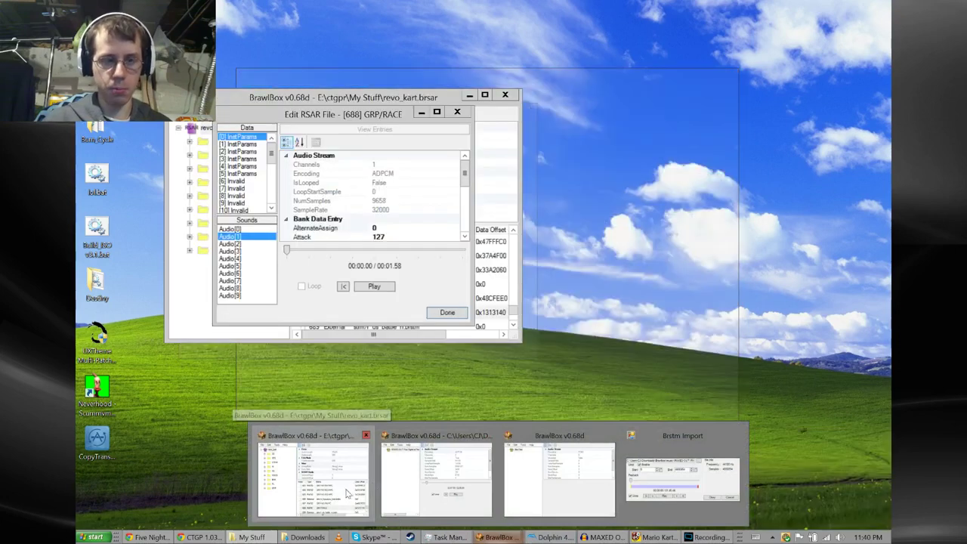
click(318, 480)
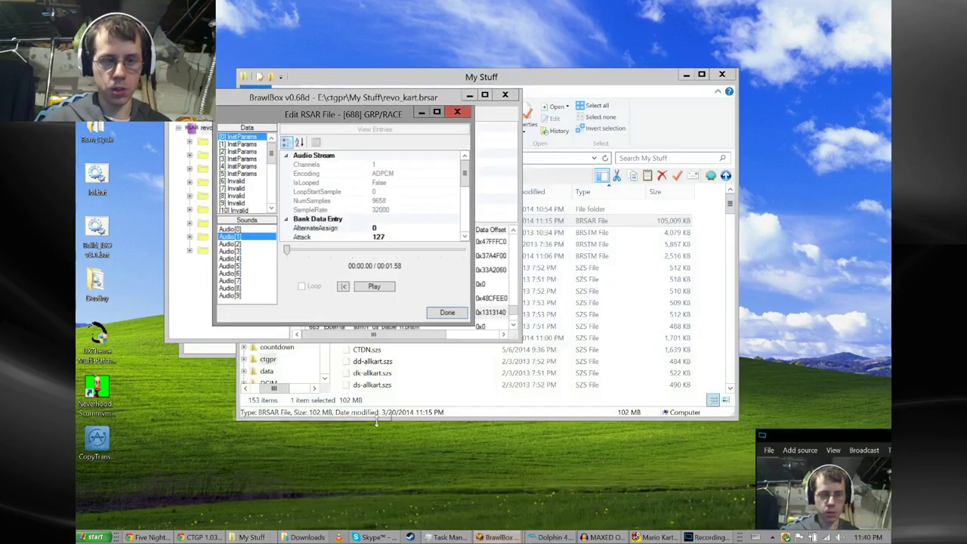
drag(258, 121, 479, 116)
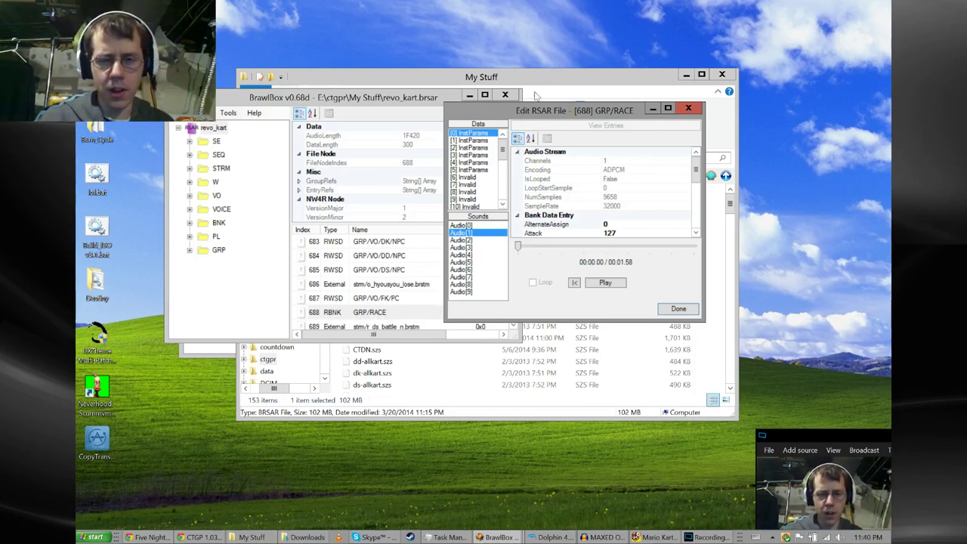
drag(535, 116, 417, 137)
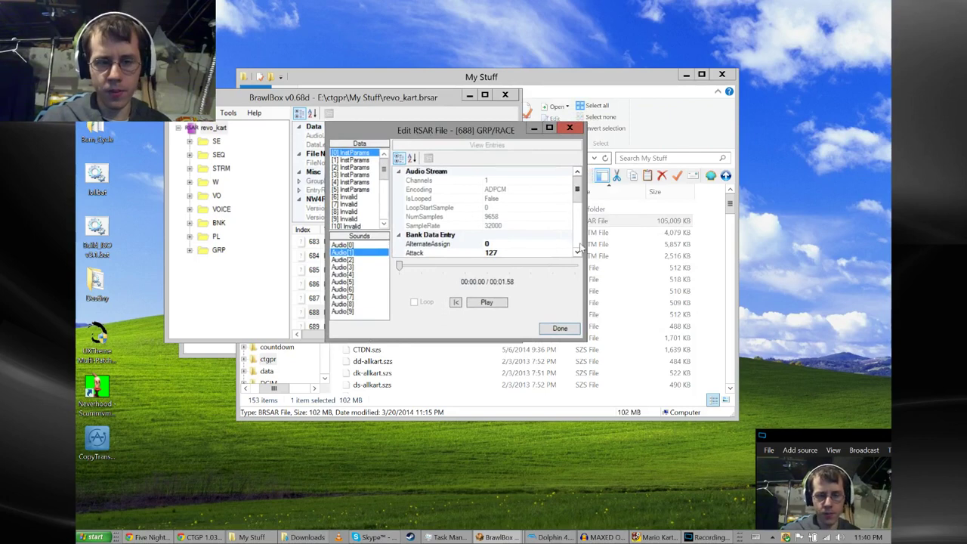
mouse_move(841, 443)
mouse_down()
mouse_move(724, 215)
mouse_move(541, 99)
mouse_move(681, 181)
mouse_move(807, 318)
mouse_move(808, 397)
mouse_move(836, 414)
mouse_move(835, 432)
mouse_up()
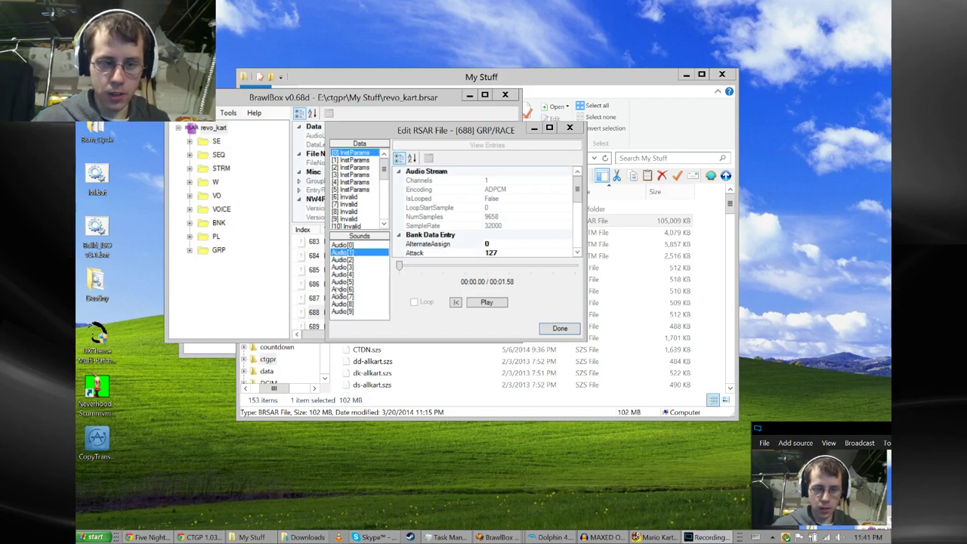
- Select the Audio[2] sound of GRP/RACE, turn on looping, and play it until it has been heard
click(349, 260)
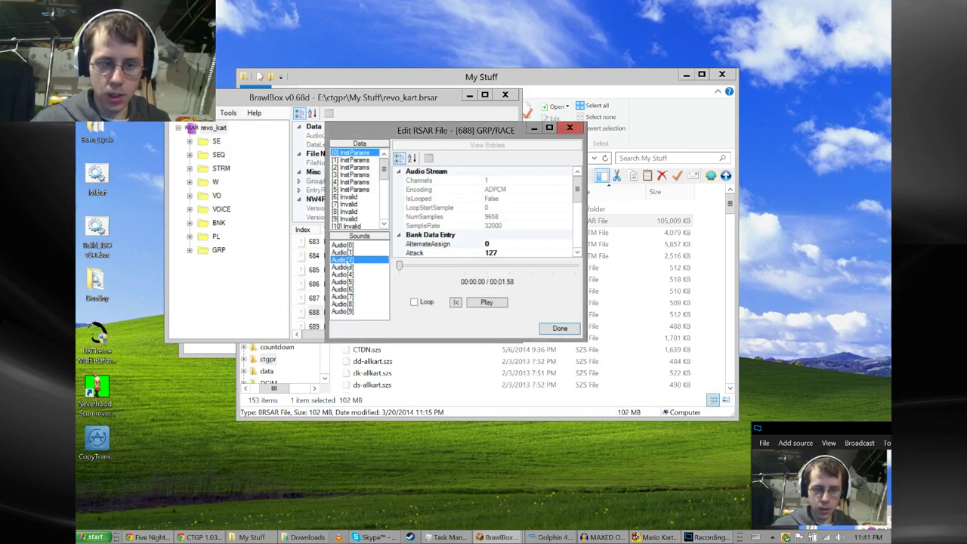
click(415, 303)
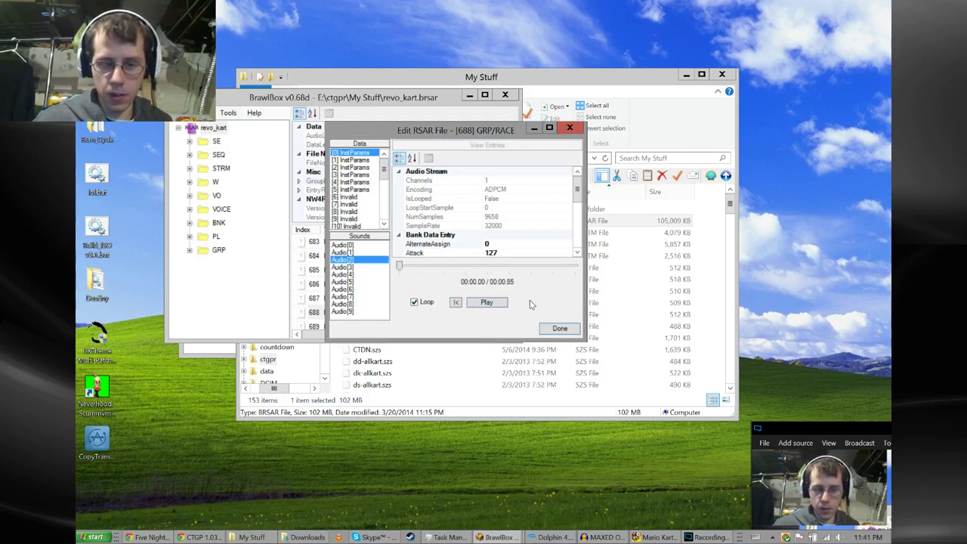
click(488, 304)
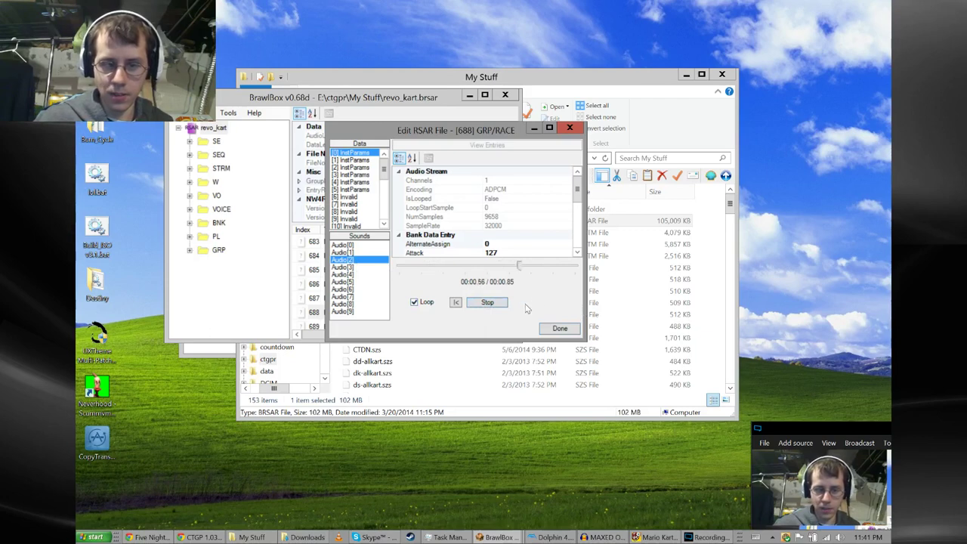
click(485, 304)
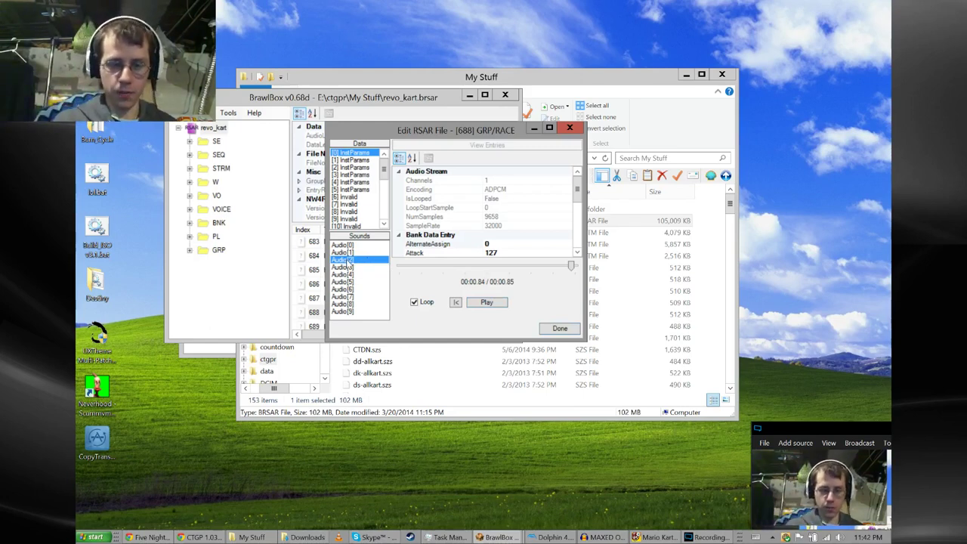
- Open the replacement file chooser for Audio[2], check its file types, keep Uncompressed PCM (*.wav), and cancel
right_click(359, 265)
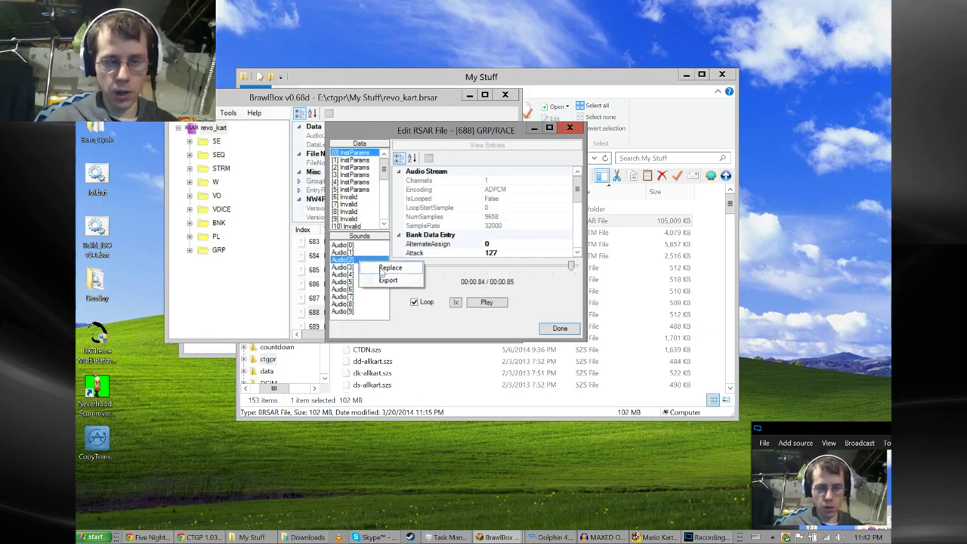
click(385, 269)
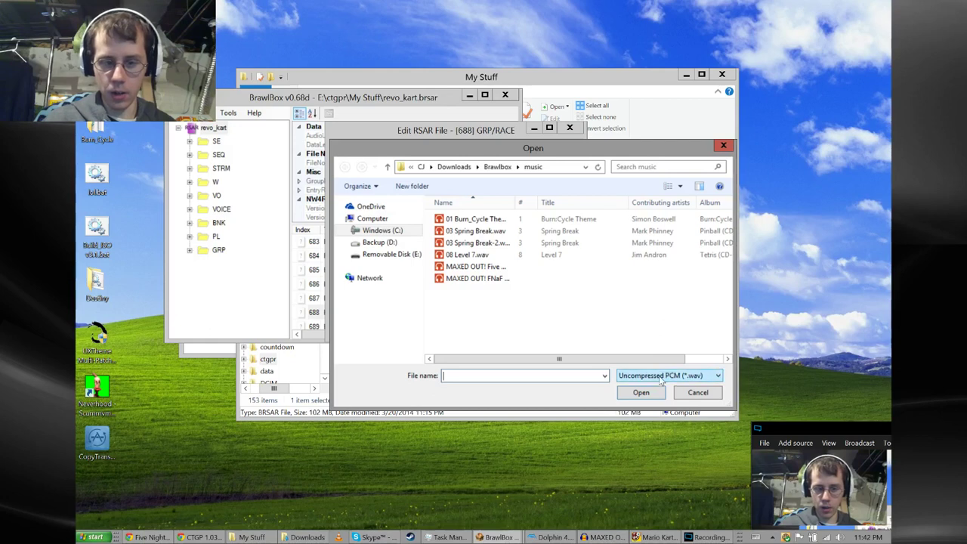
click(651, 376)
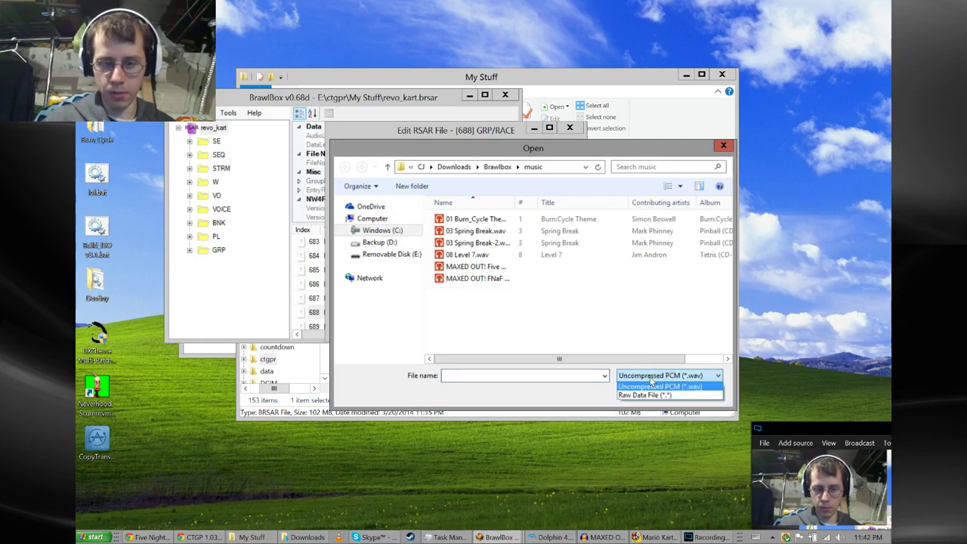
click(651, 384)
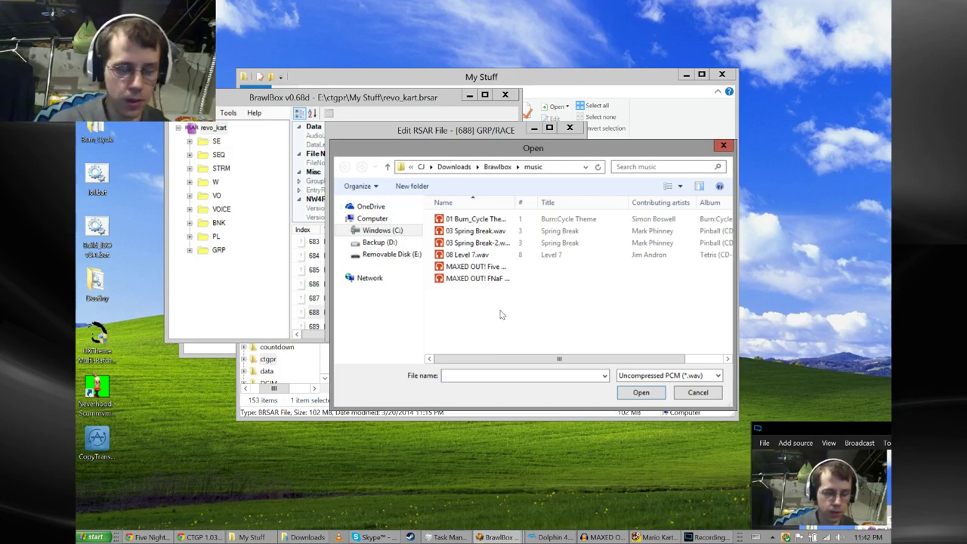
click(699, 393)
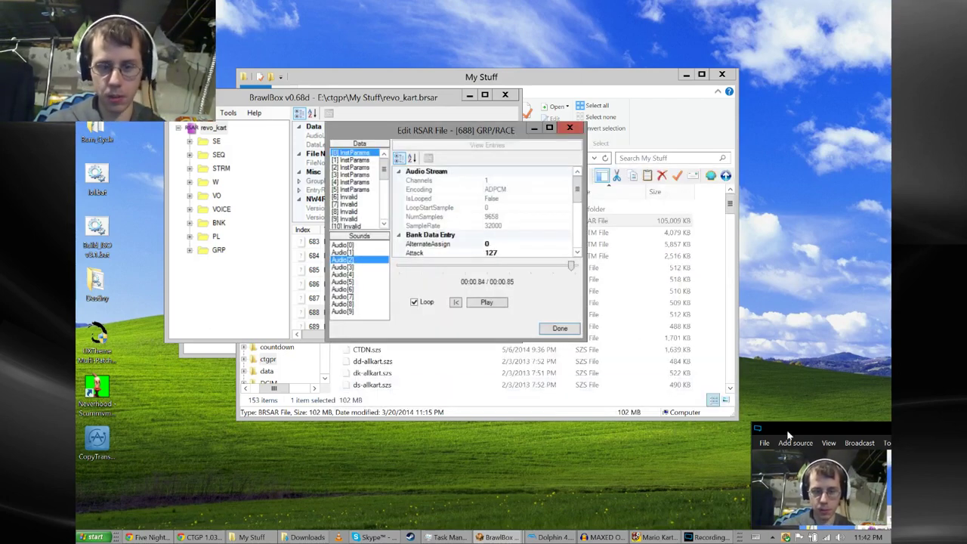
- Minimize the My Stuff folder window and play the Audio[3] and Audio[9] sounds in the Edit RSAR File dialog
click(635, 385)
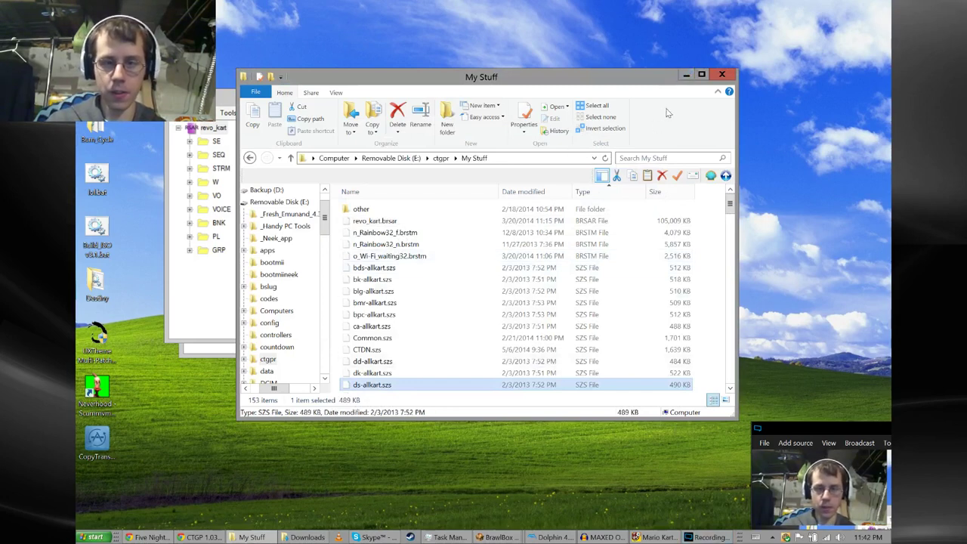
click(686, 74)
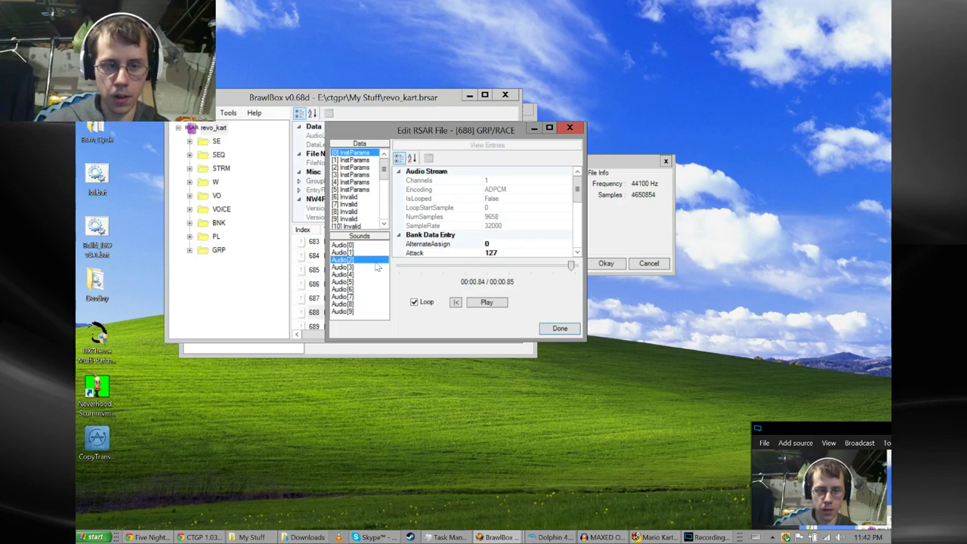
click(352, 267)
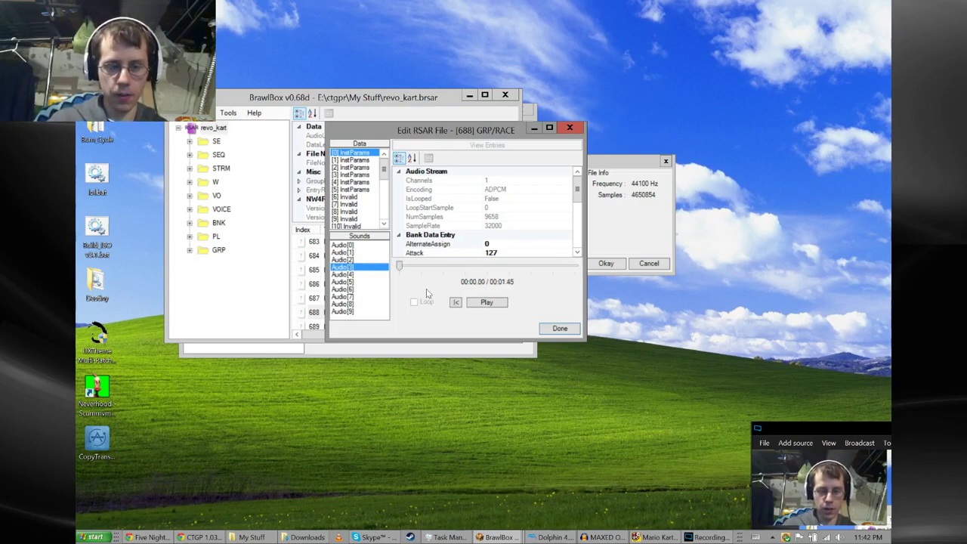
click(489, 304)
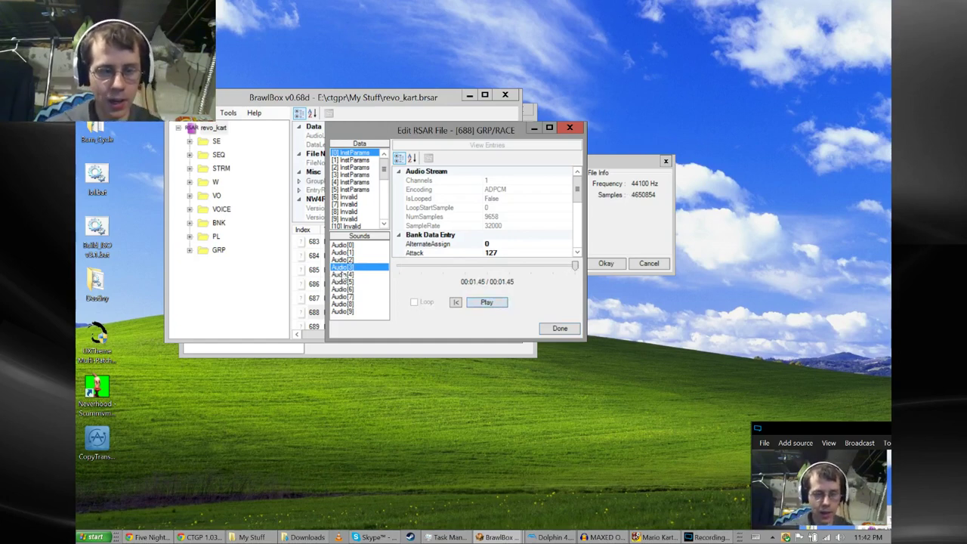
click(340, 312)
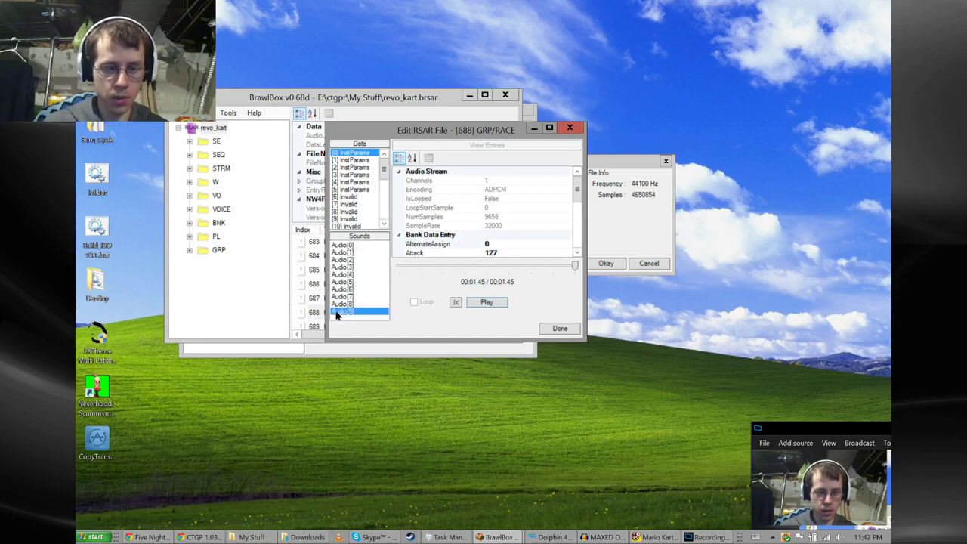
click(486, 303)
click(474, 303)
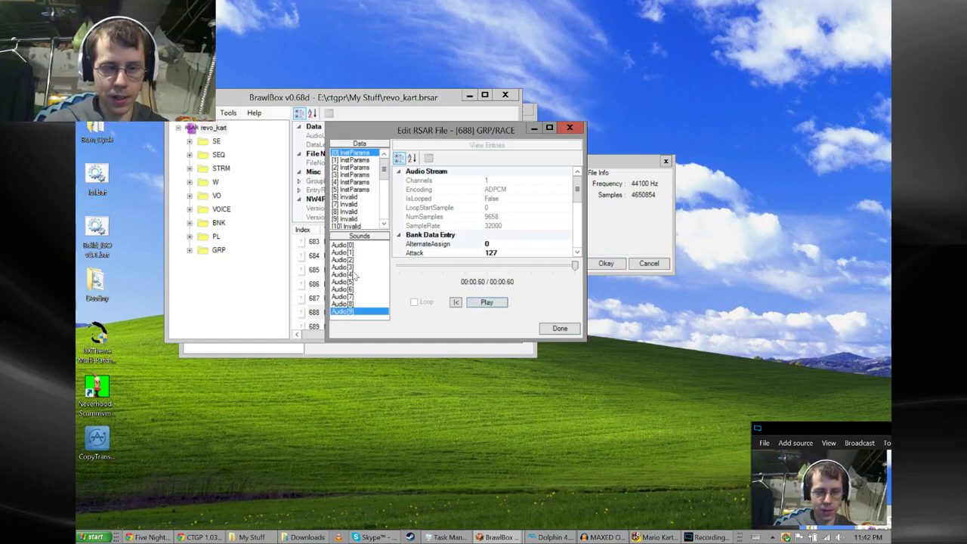
- Listen to the sounds Audio[4] through Audio[8] of GRP/RACE one after another
click(350, 276)
click(495, 303)
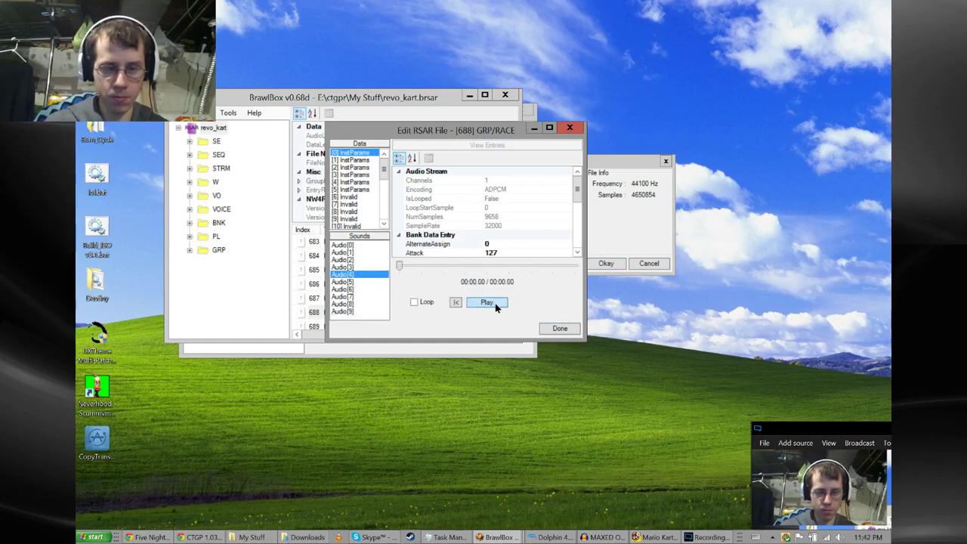
click(343, 282)
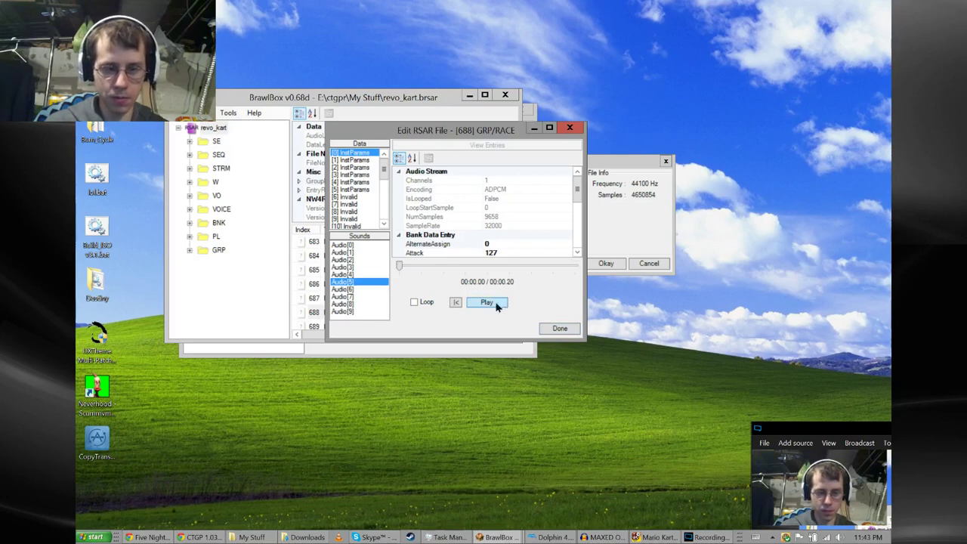
click(493, 304)
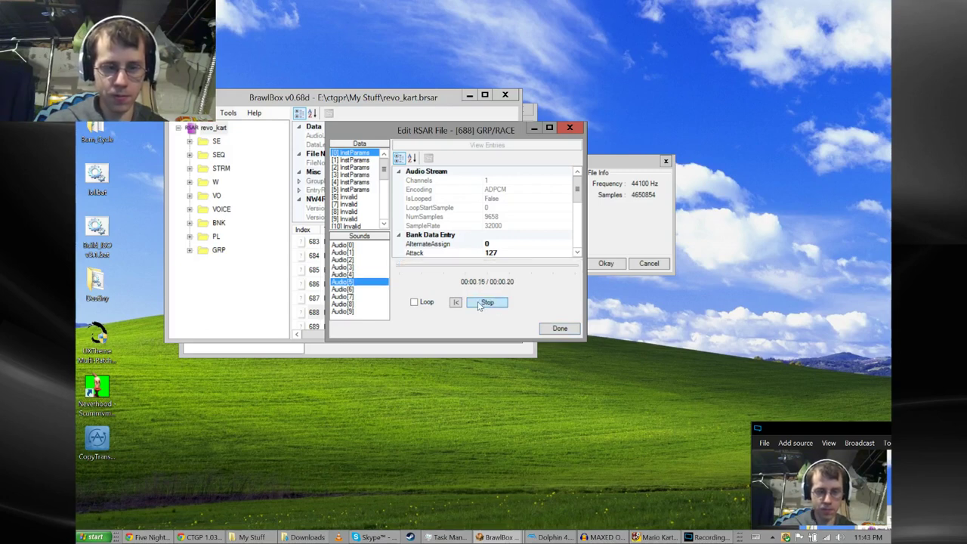
click(344, 289)
click(486, 302)
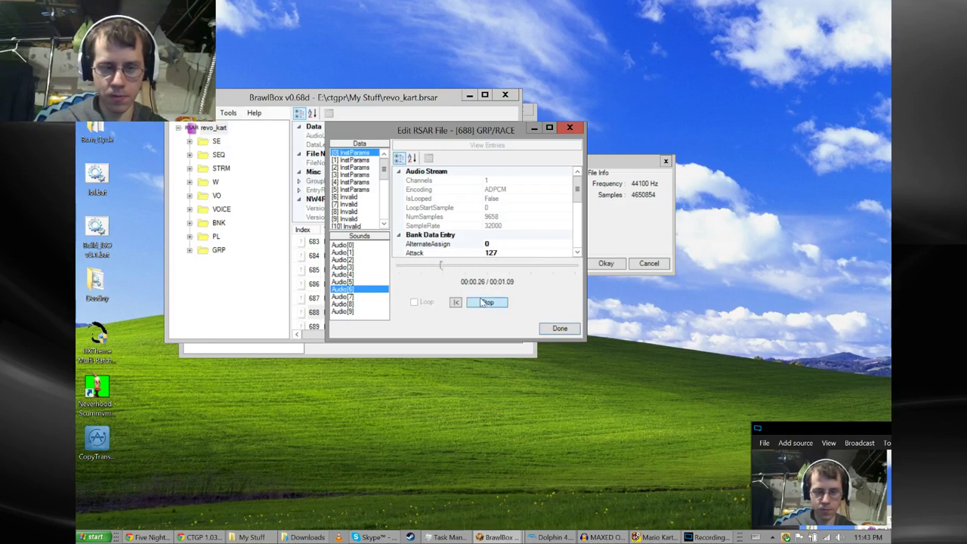
click(349, 297)
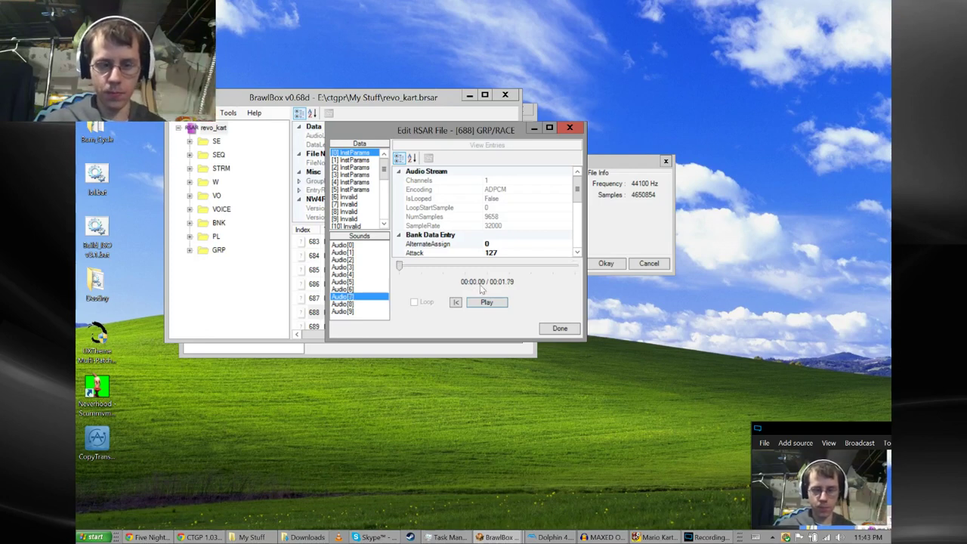
click(488, 304)
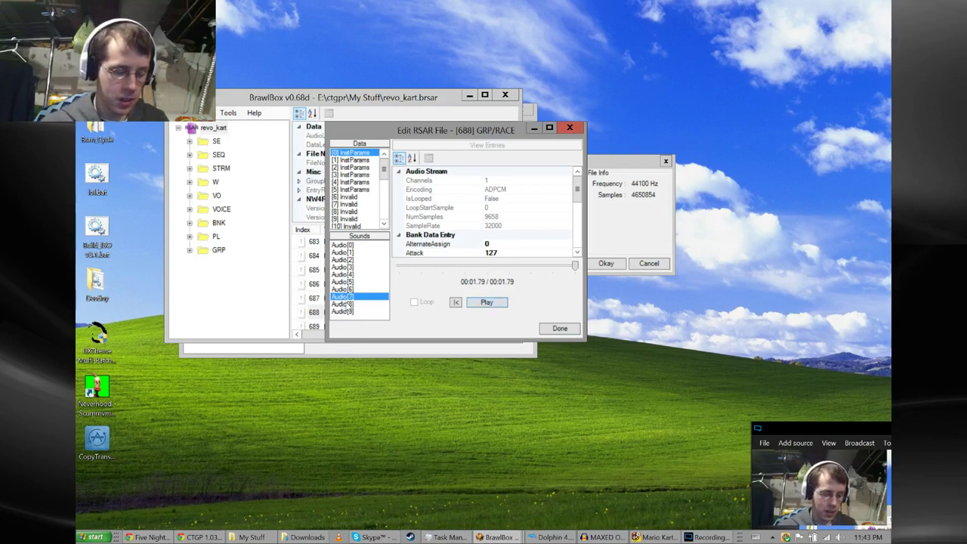
click(341, 304)
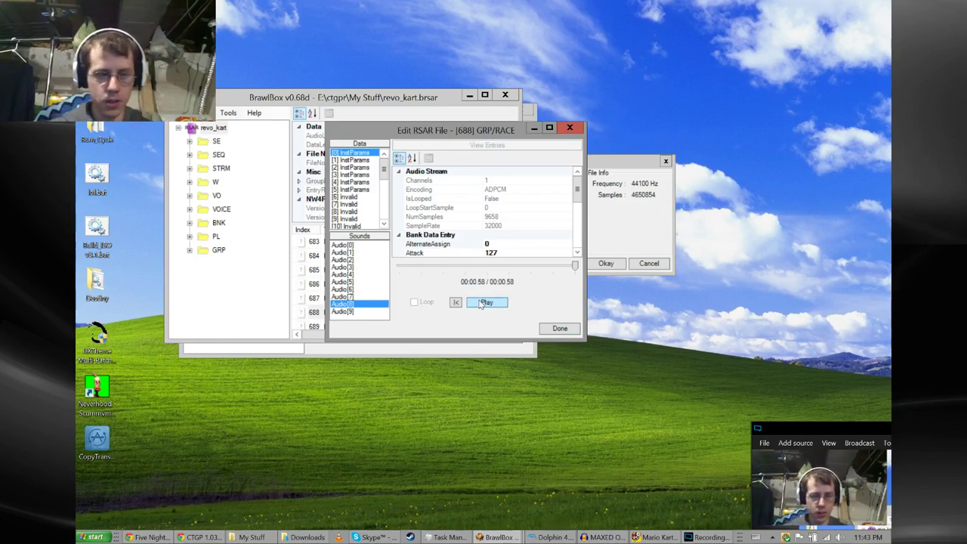
- Turn on looping for Audio[2] again, select Audio[3], and close the Edit RSAR File dialog
click(341, 259)
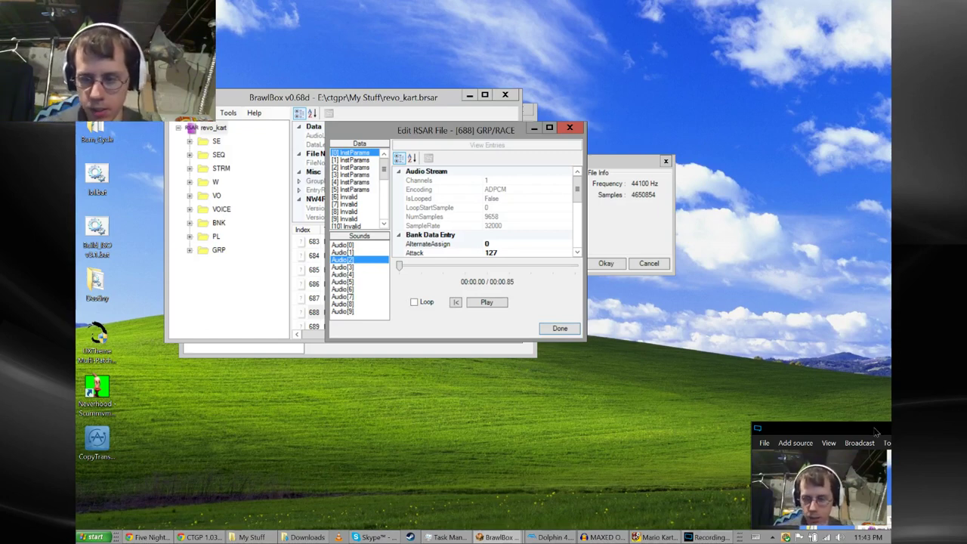
drag(800, 426, 808, 433)
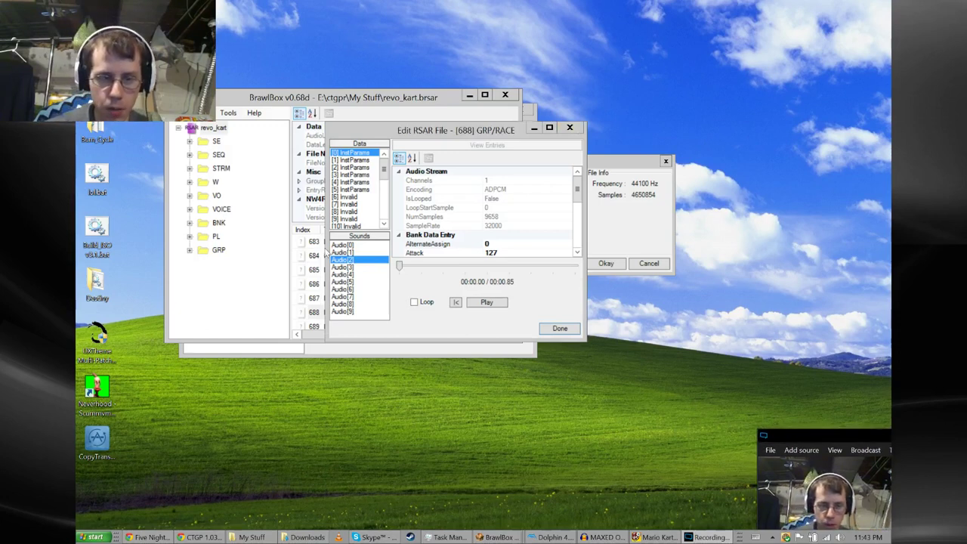
click(364, 265)
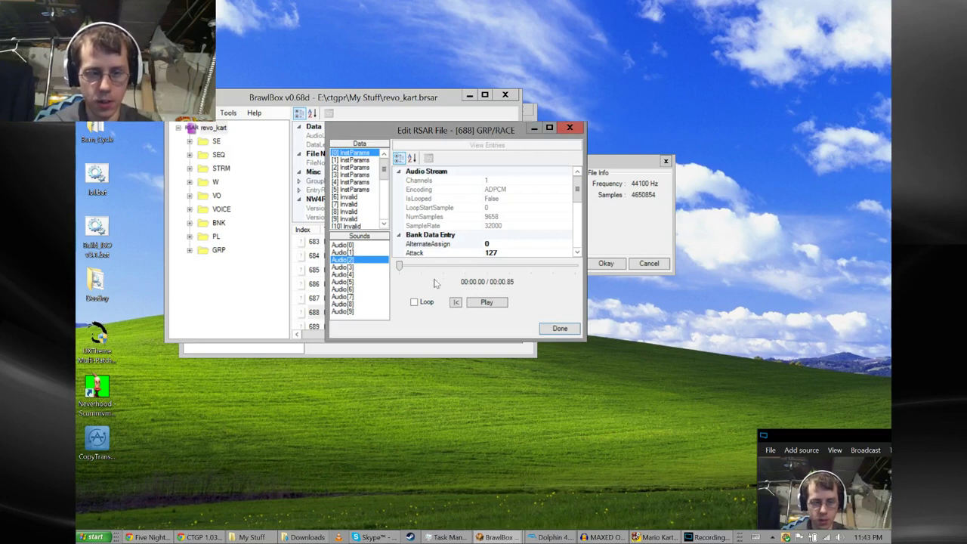
click(415, 303)
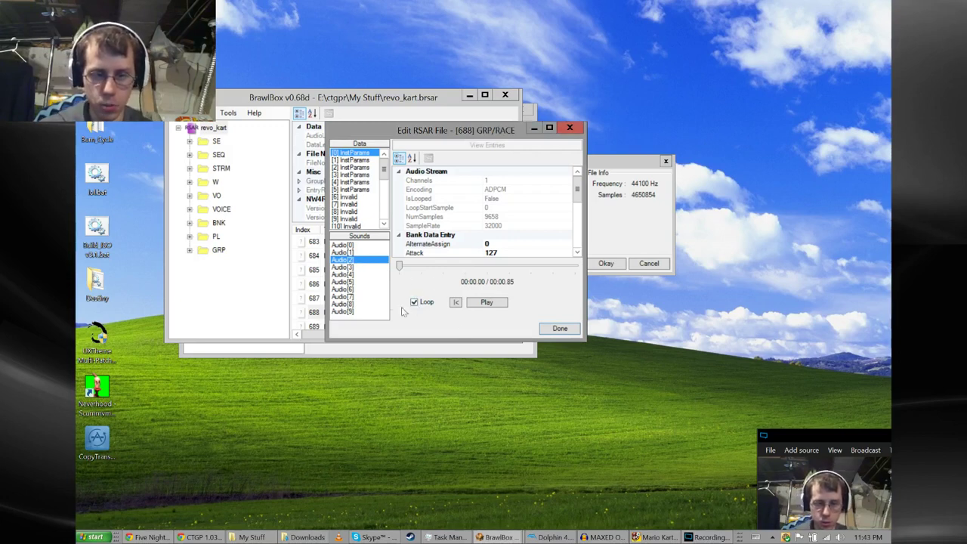
click(358, 267)
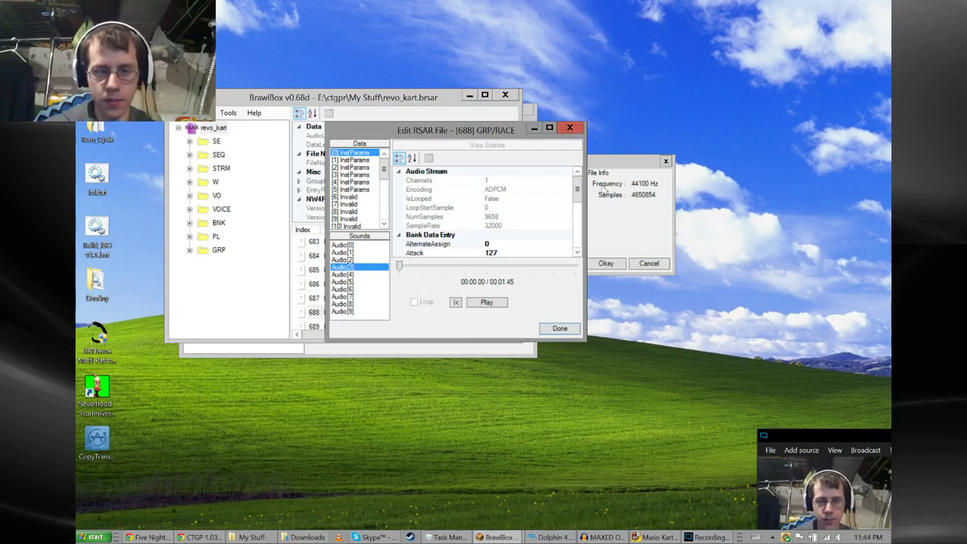
click(569, 128)
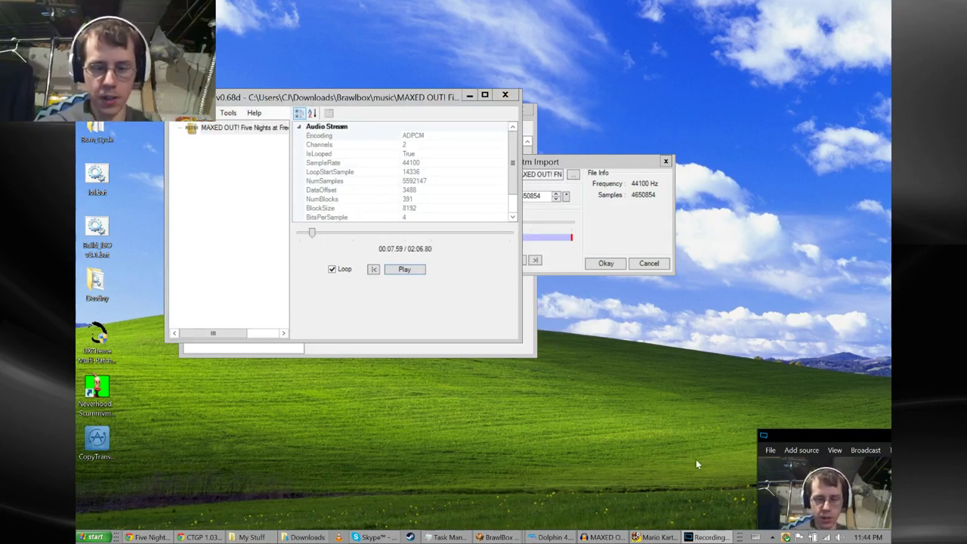
- Switch to the MAXED OUT! FNaF - Theme Remix - Fast project in Audacity, view the available effects, and play the track's beginning briefly
mouse_move(605, 538)
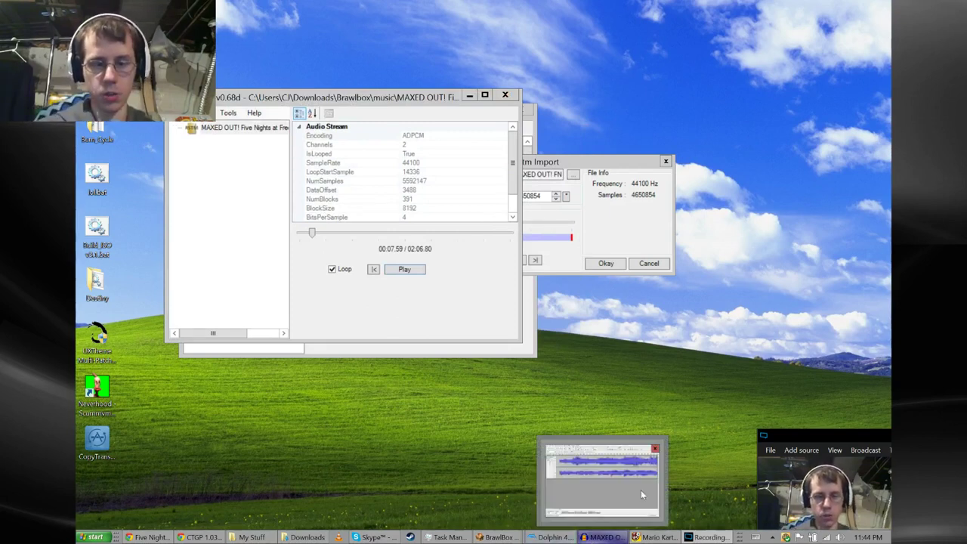
click(602, 467)
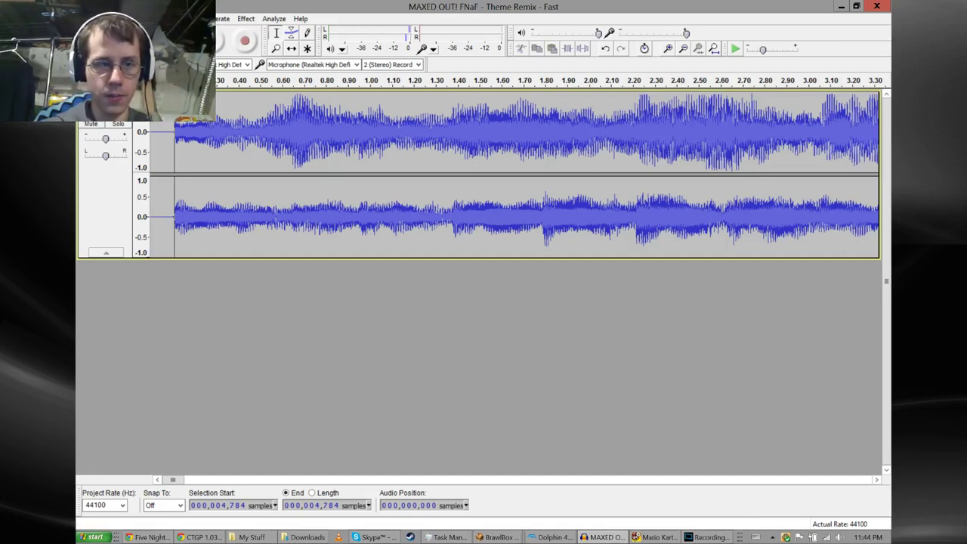
click(252, 19)
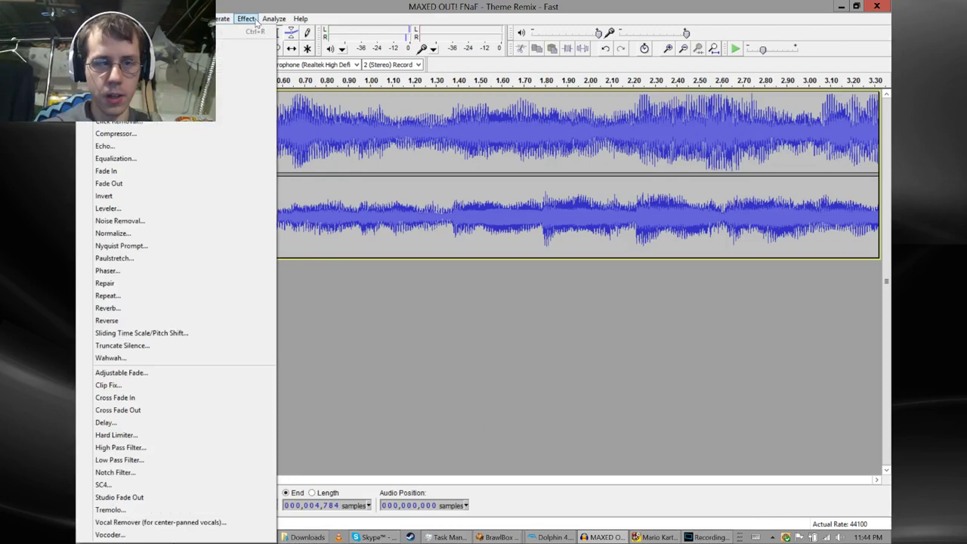
key(Escape)
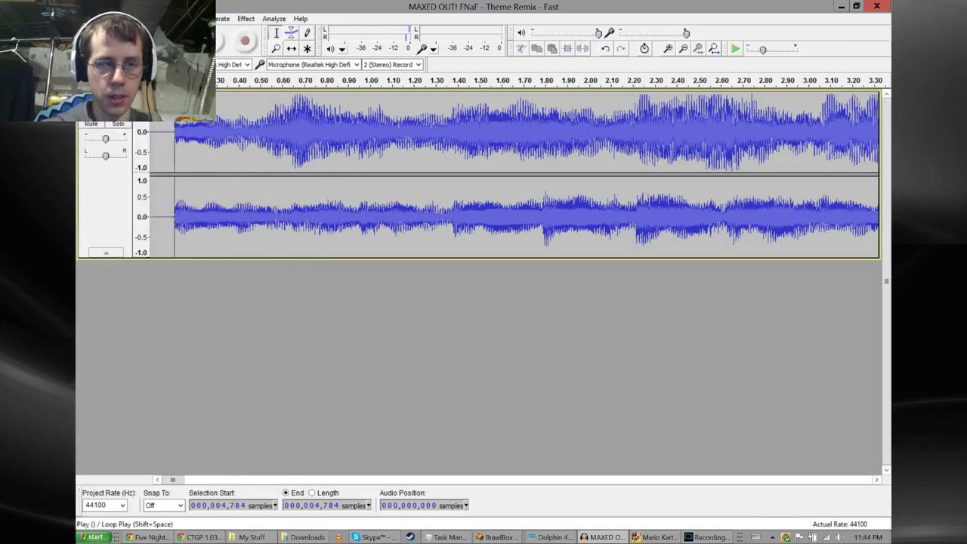
key(space)
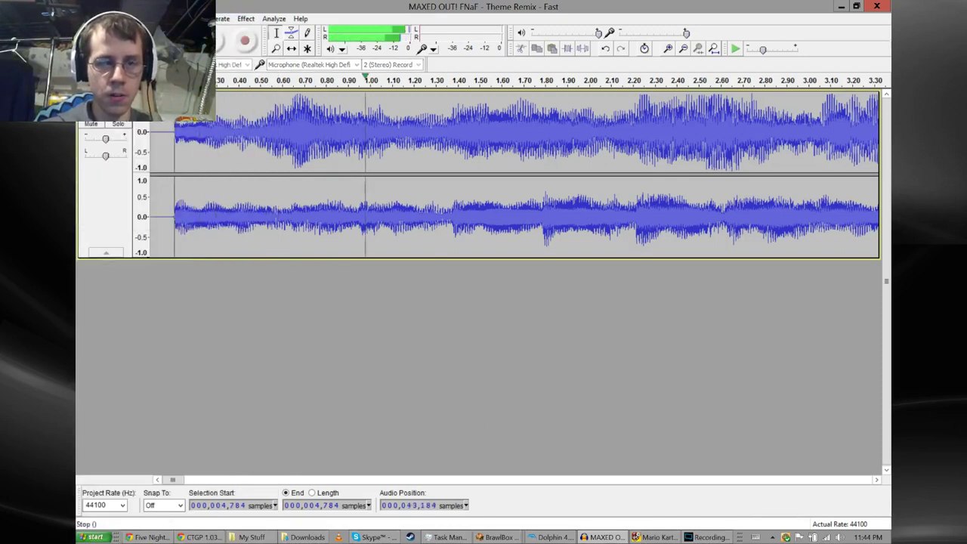
key(space)
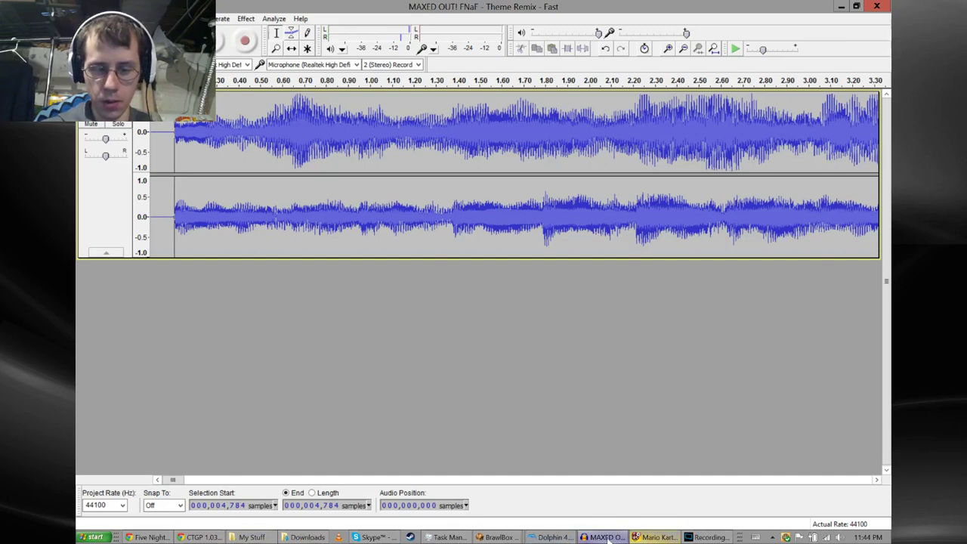
- Switch to BrawlBox's Brstm Import dialog, move it clear of the audio stream properties, and briefly preview the MAXED OUT! FNaF song
mouse_move(498, 538)
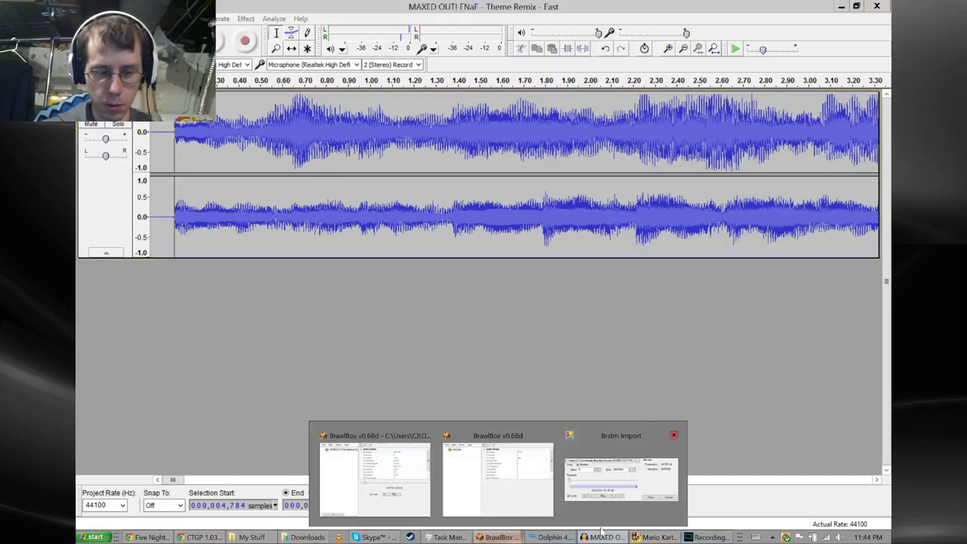
click(600, 496)
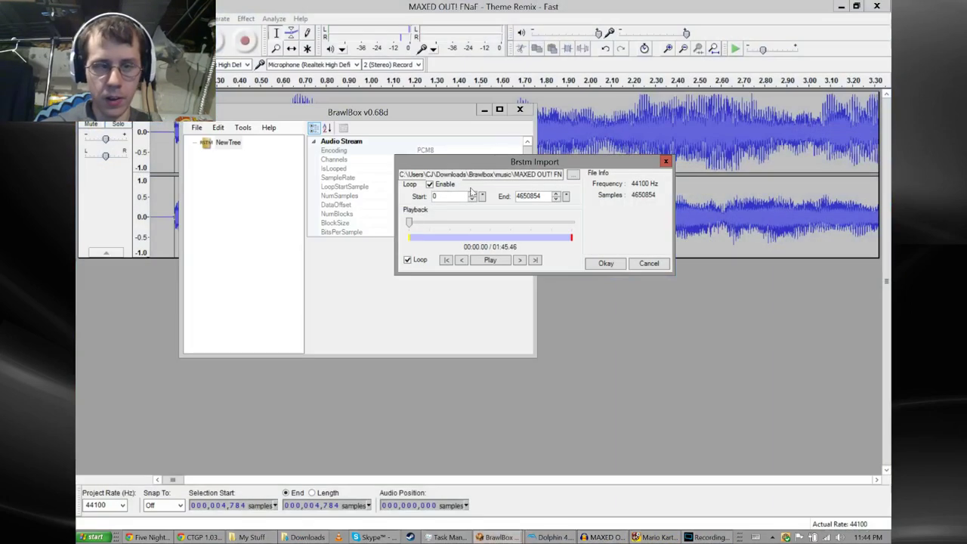
drag(446, 162, 311, 171)
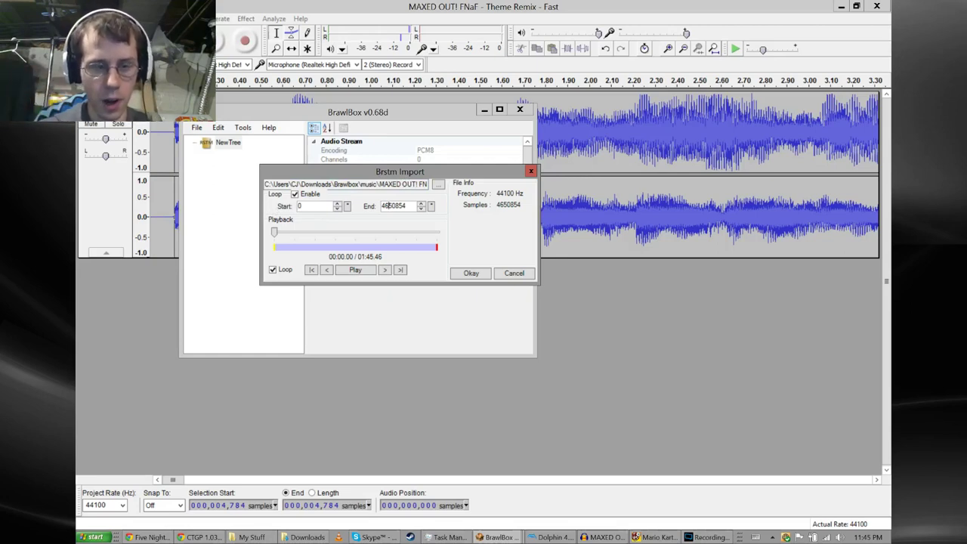
click(351, 271)
click(353, 271)
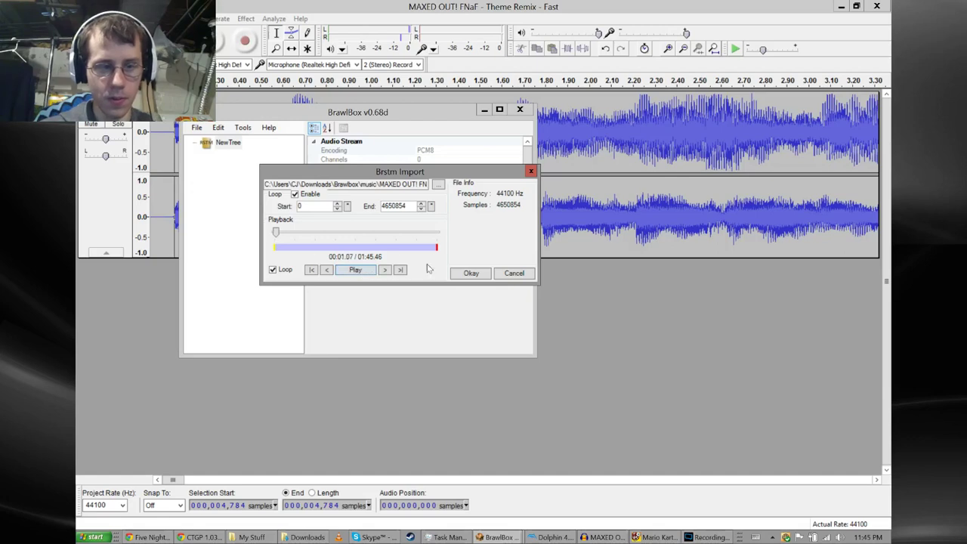
- Return to Audacity and keep the selection start format set to samples
click(200, 501)
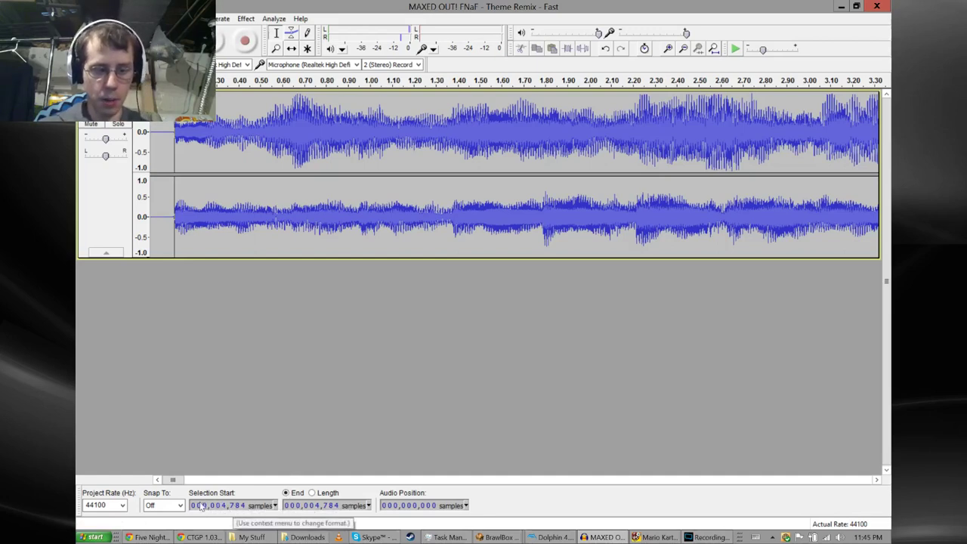
click(275, 506)
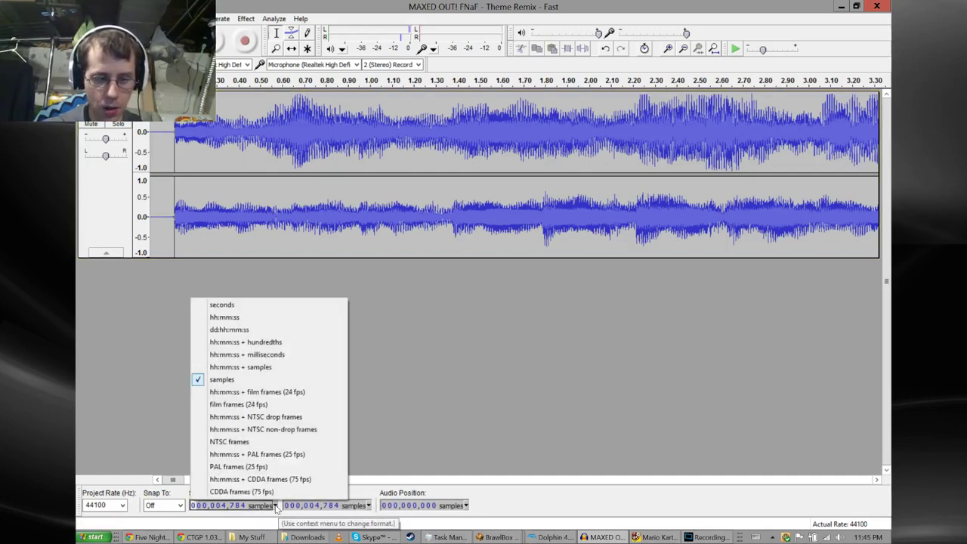
click(223, 381)
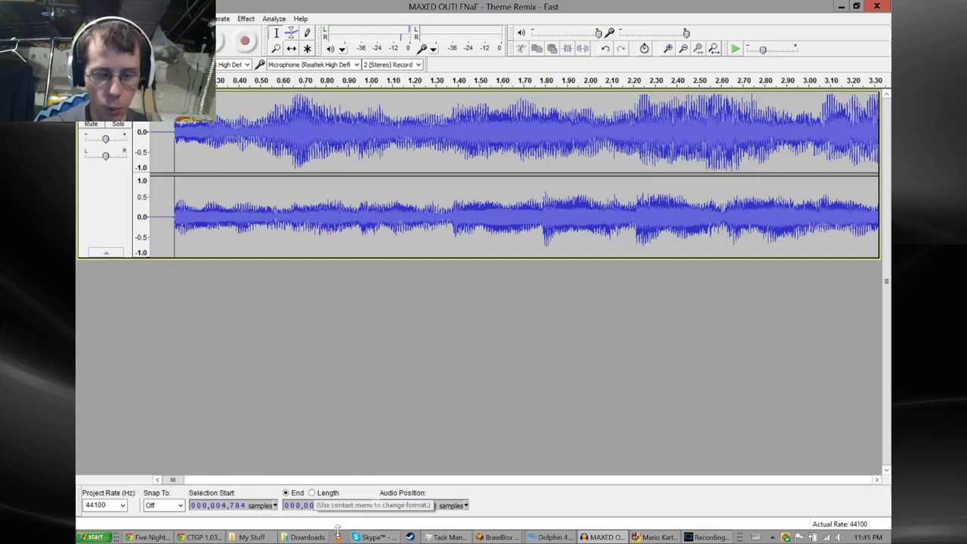
click(657, 537)
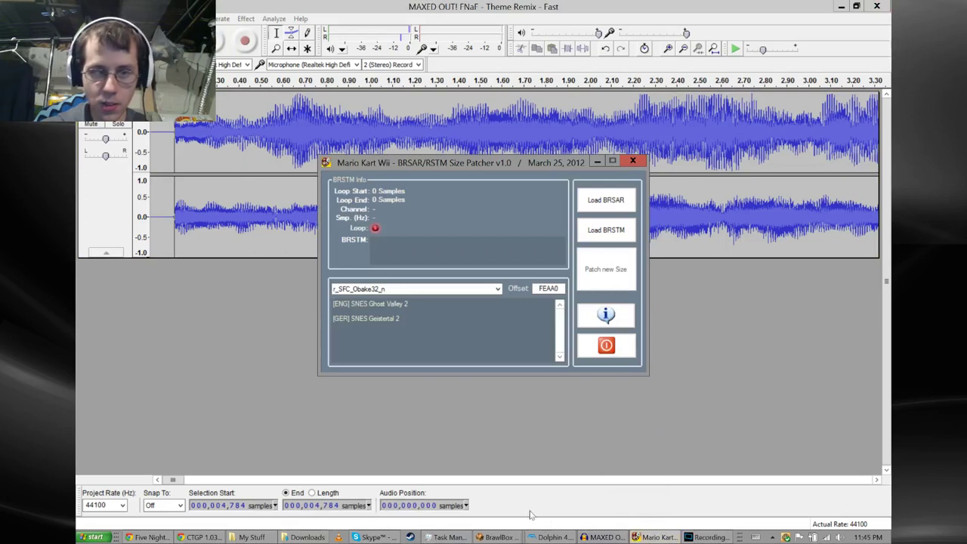
click(658, 538)
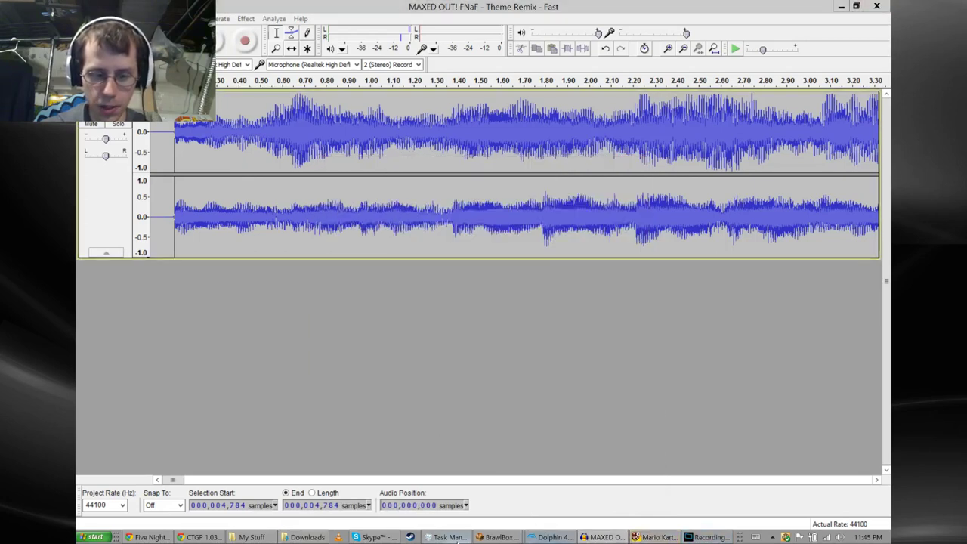
- Set the loop start to 4784 in BrawlBox's Brstm Import dialog
mouse_move(496, 537)
click(624, 470)
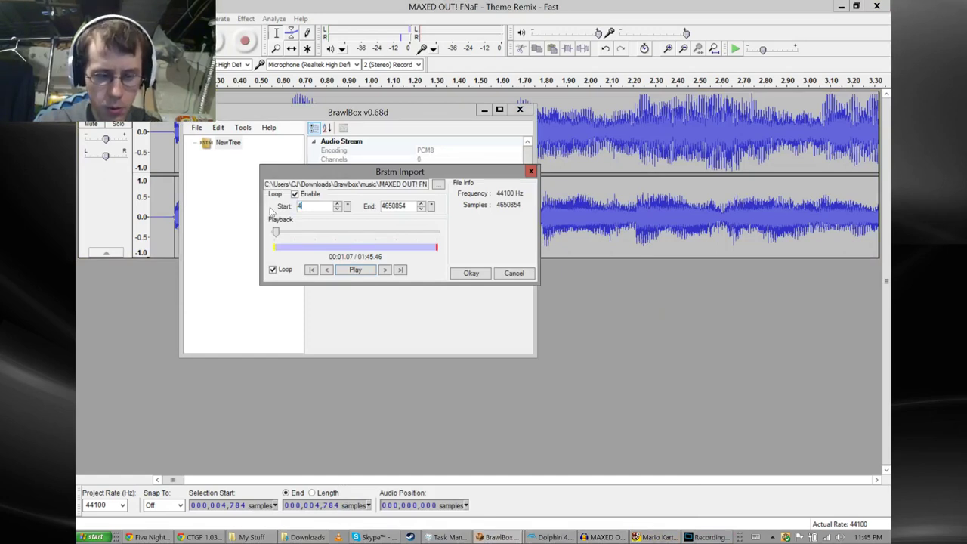
text(4)
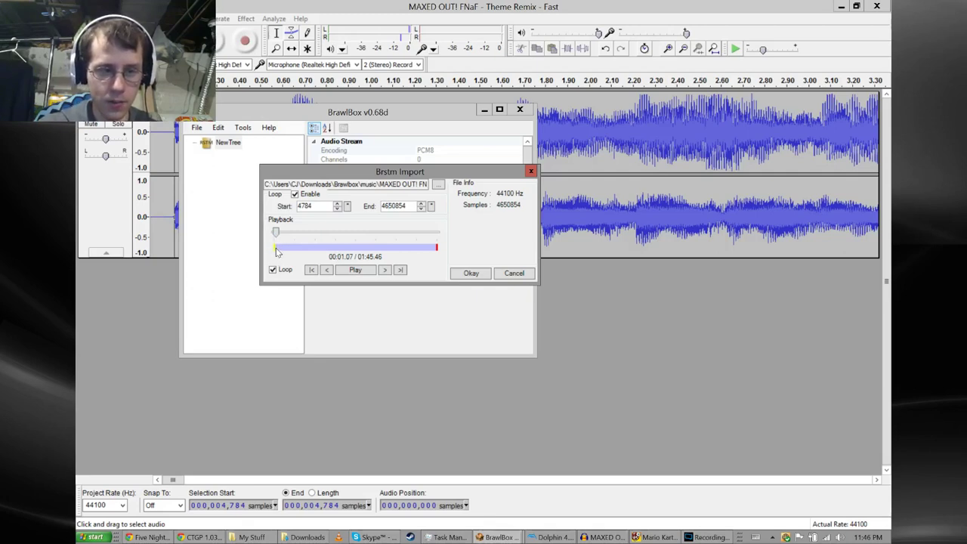
- Try moving the loop start to 801871 and the loop end to 3945207, returning each to 4784 and 4650854 respectively
click(300, 248)
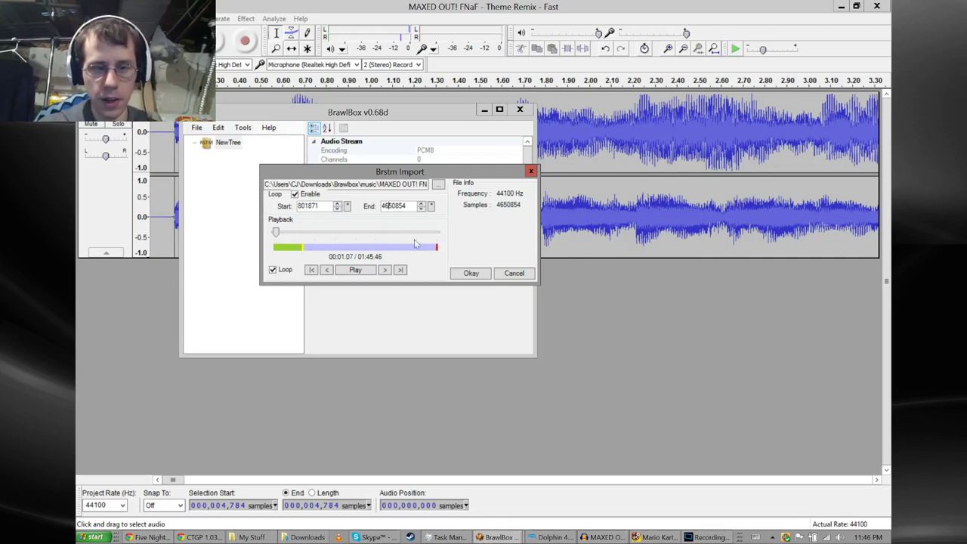
right_click(266, 205)
key(a)
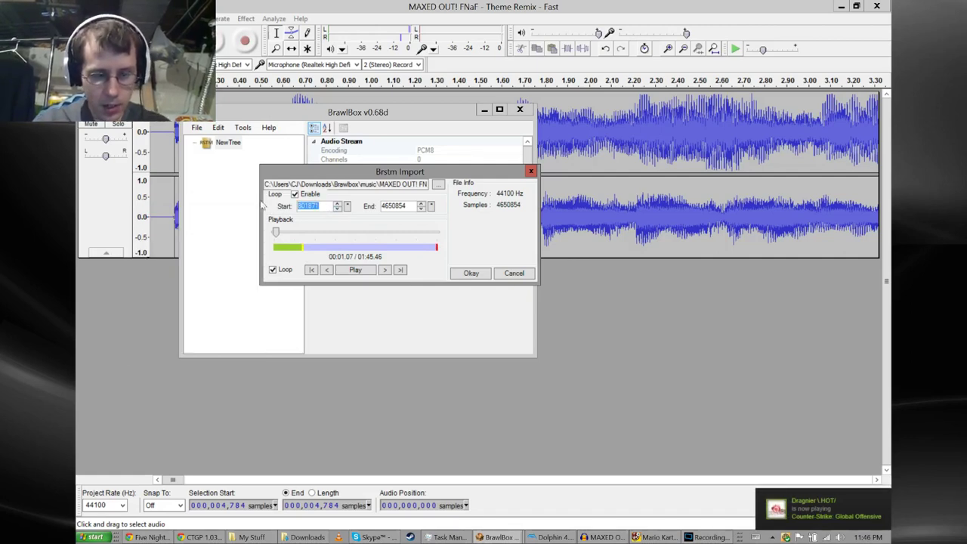
text(4784)
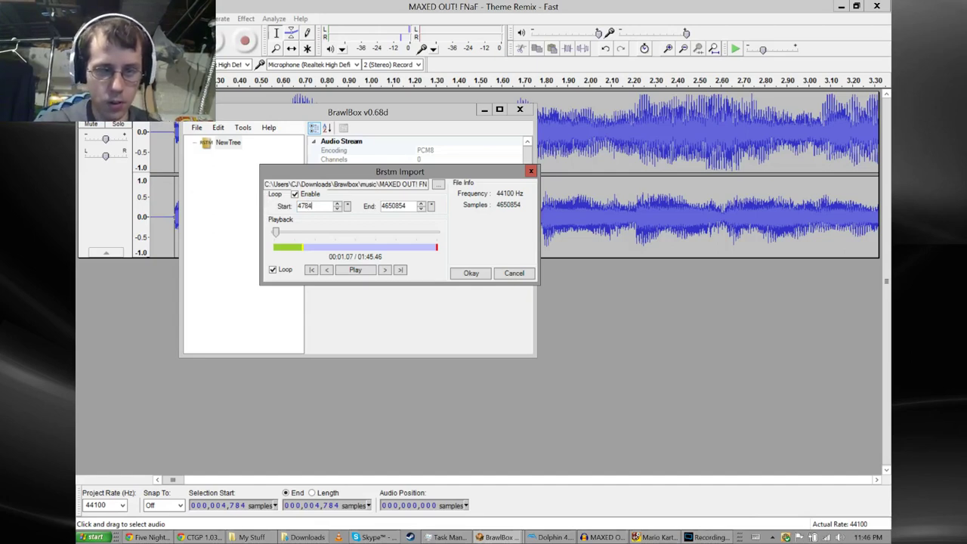
click(393, 206)
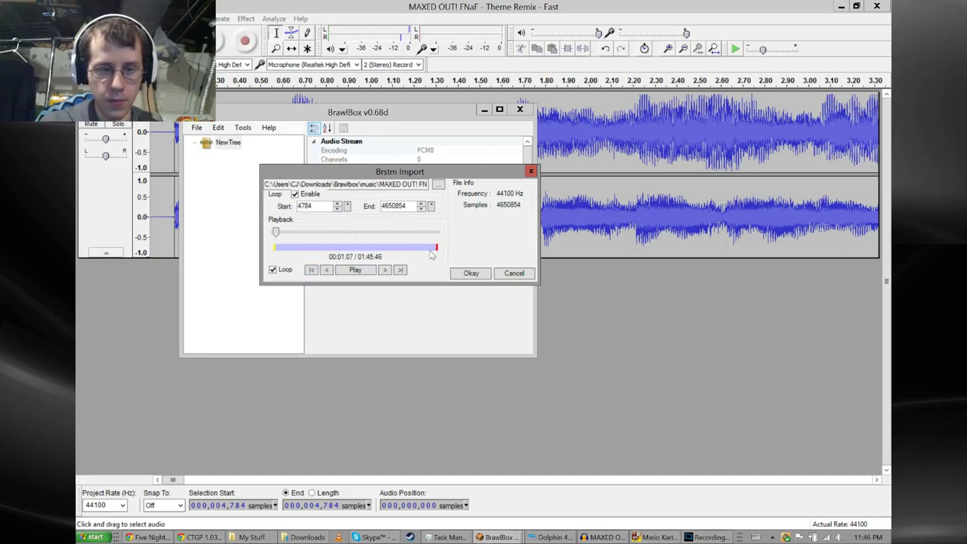
drag(433, 247, 412, 248)
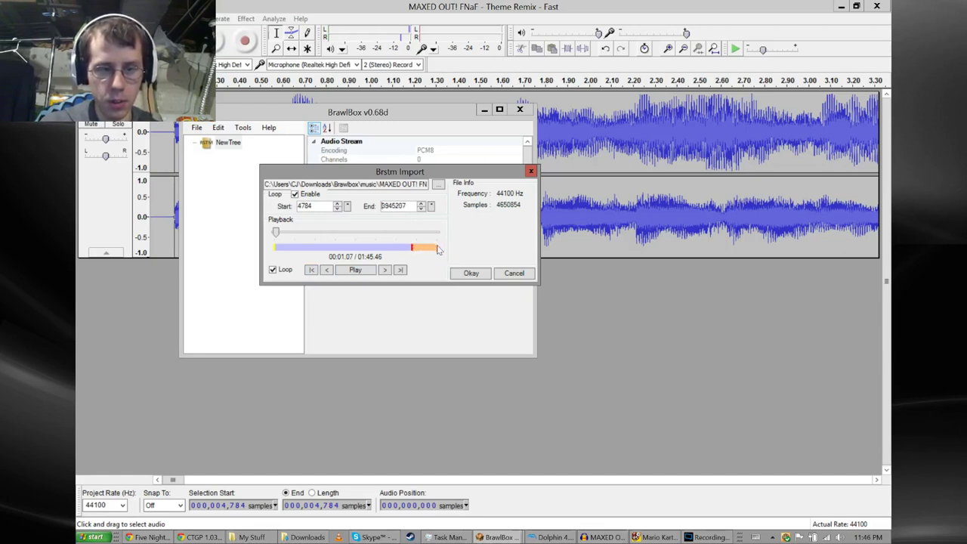
drag(412, 246, 437, 248)
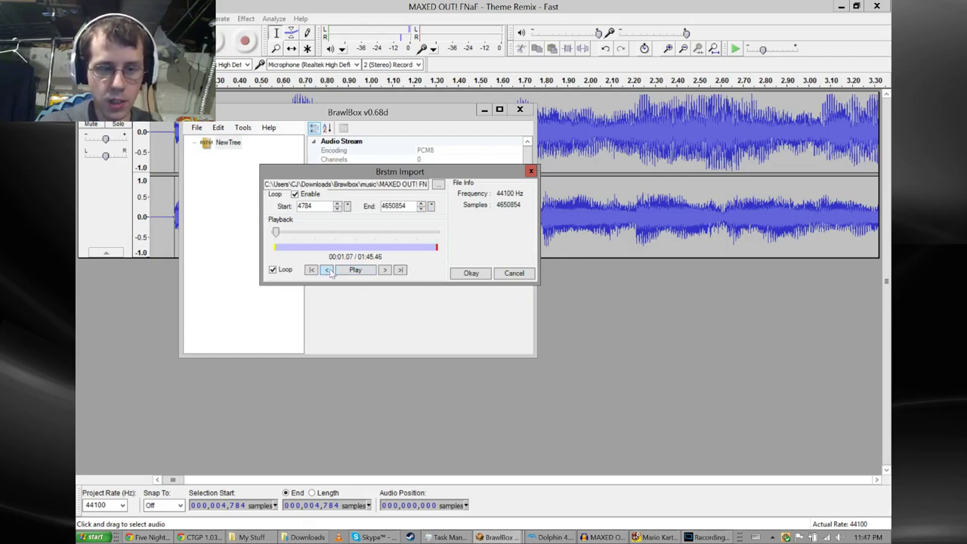
- Accept the import, save it as MAXED OUT! FNaF - Theme Remix - Fast.brstm in the music folder, and close that BrawlBox window
click(468, 274)
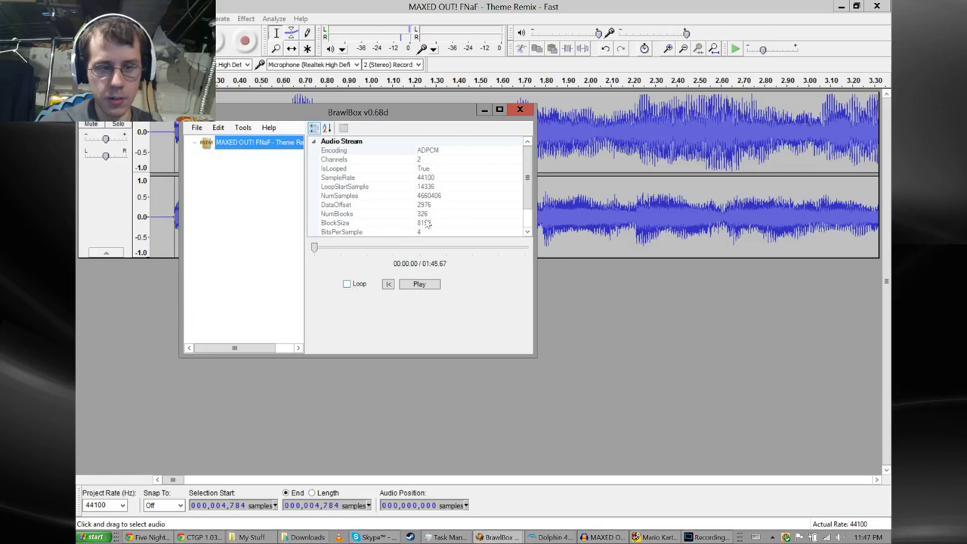
click(197, 128)
click(230, 166)
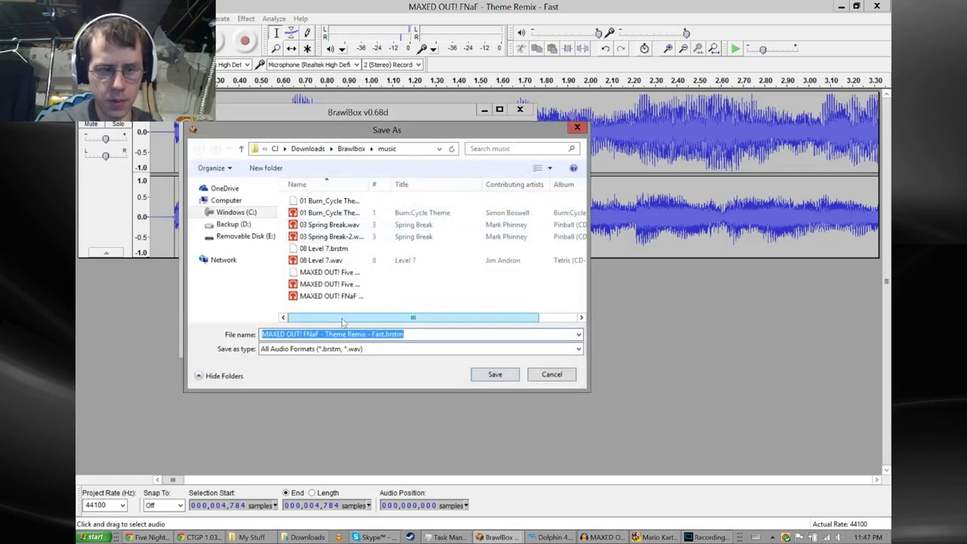
click(488, 375)
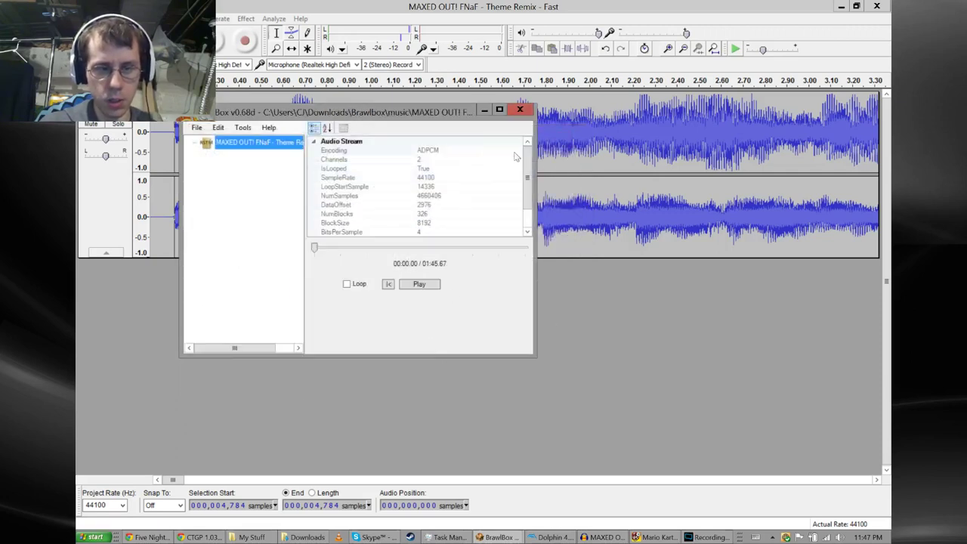
click(520, 109)
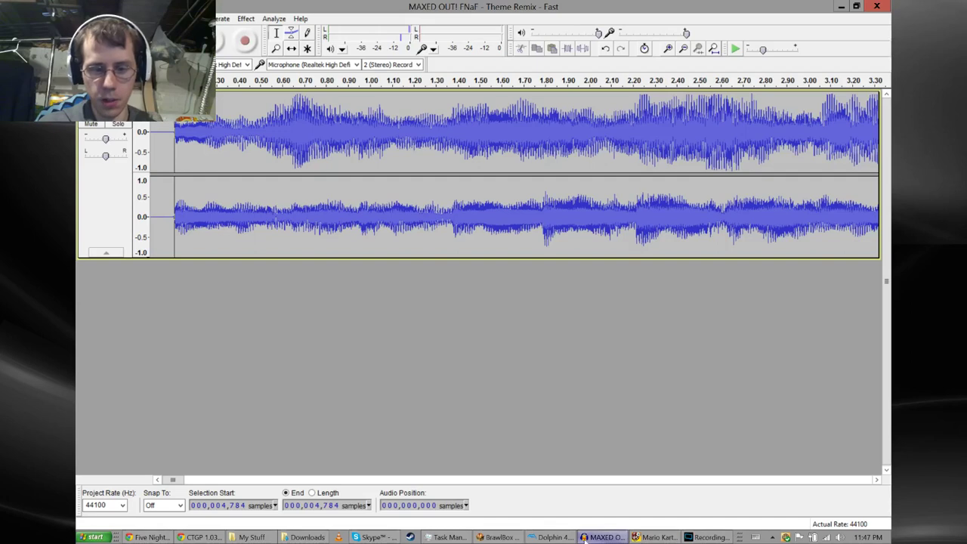
- Switch to the Mario Kart Wii BRSAR/RSTM Size Patcher and view its track list and the revo_kart.brsar file selection without loading a file
click(642, 538)
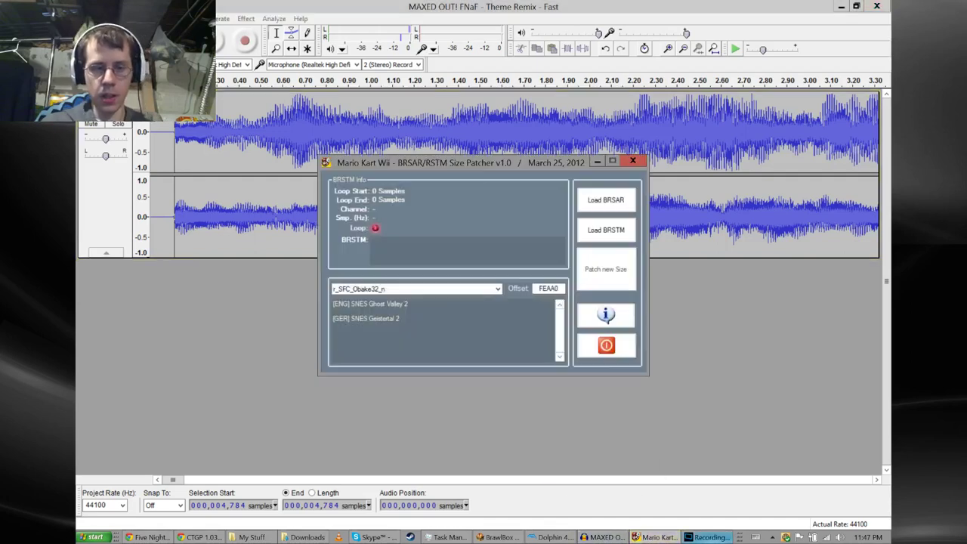
mouse_move(707, 537)
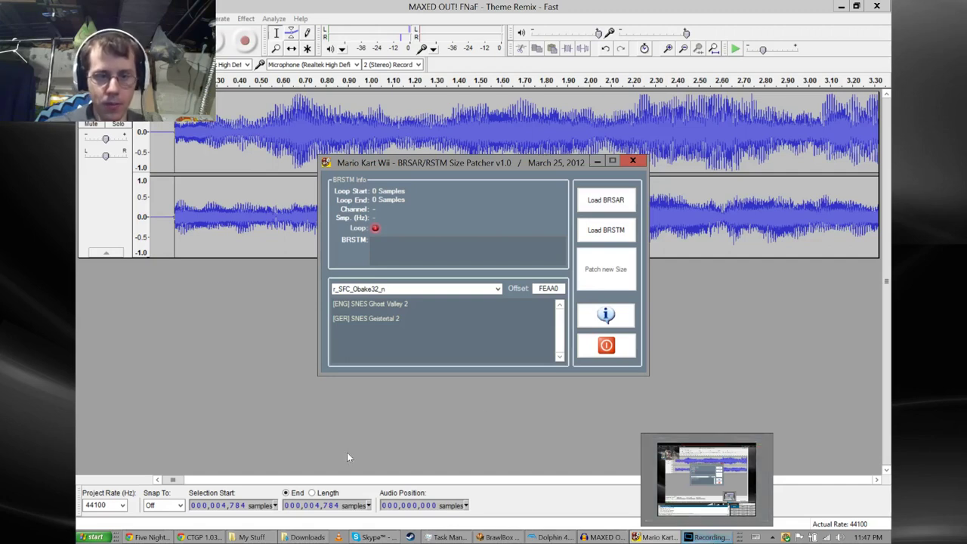
click(355, 289)
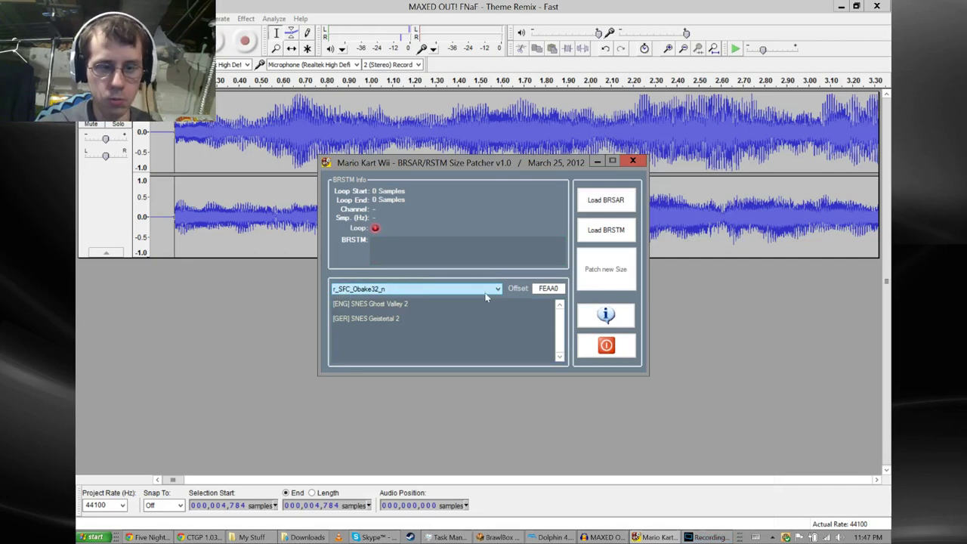
mouse_move(382, 171)
mouse_down()
mouse_move(427, 234)
mouse_move(417, 185)
mouse_move(379, 184)
mouse_up()
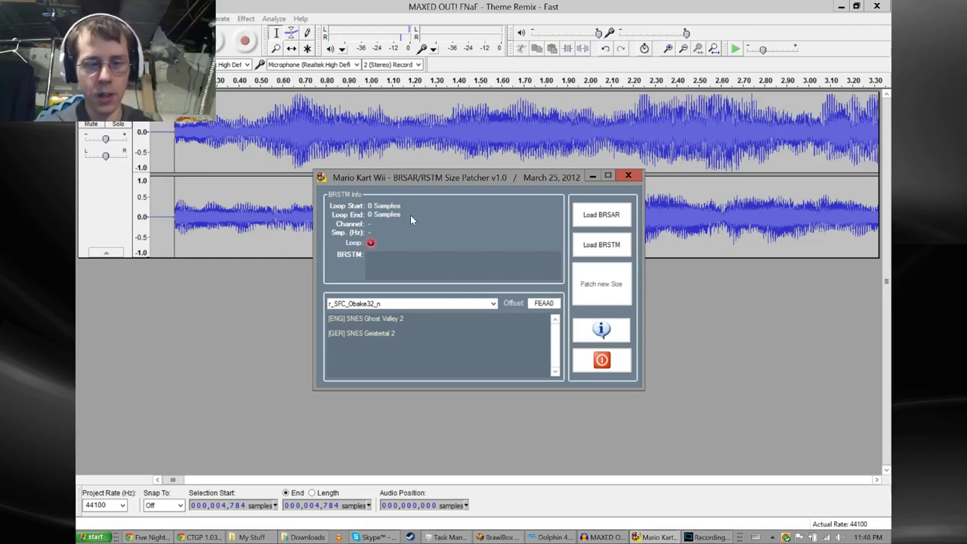
click(492, 306)
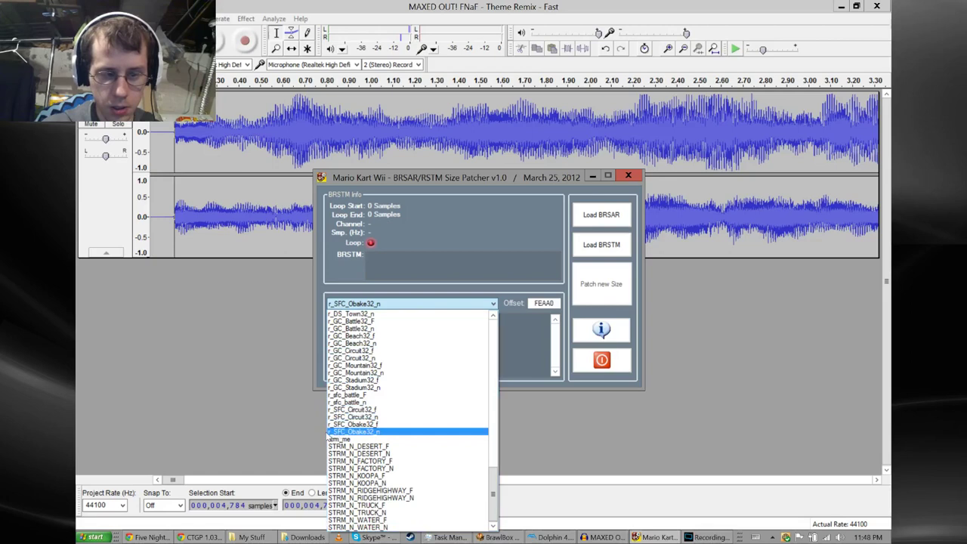
click(545, 194)
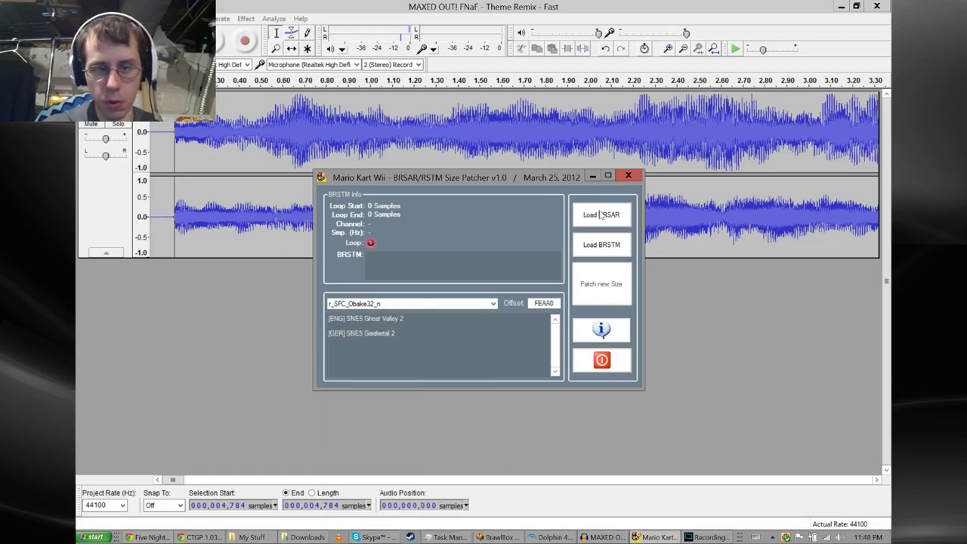
click(533, 252)
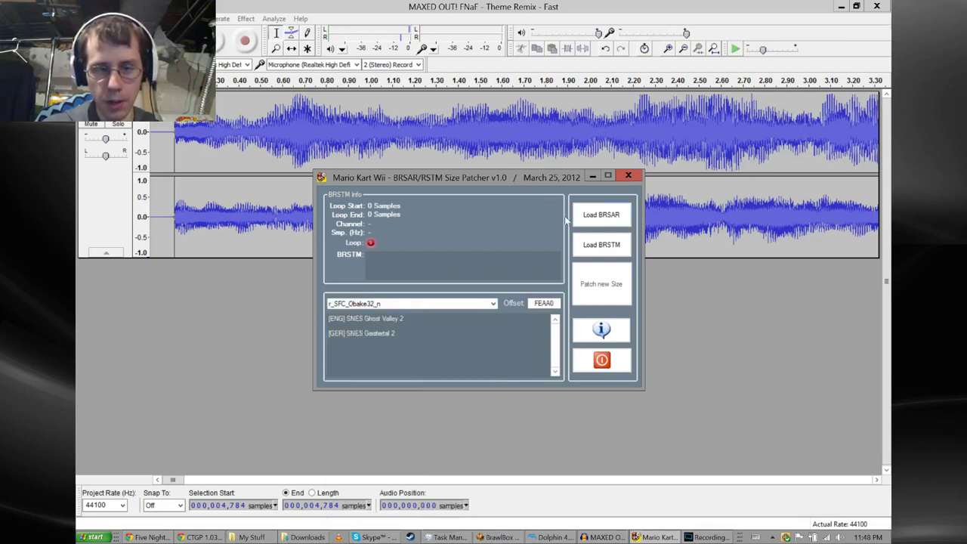
click(609, 215)
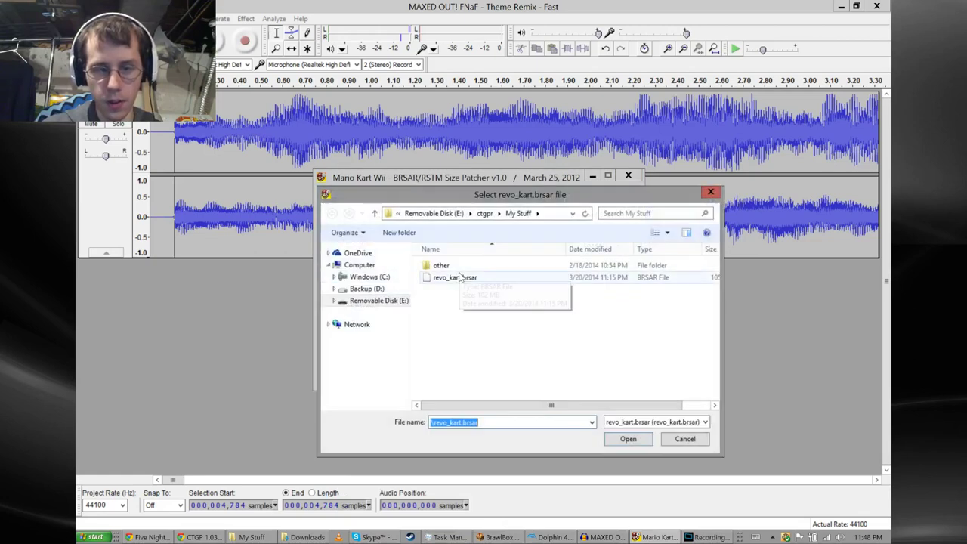
click(683, 445)
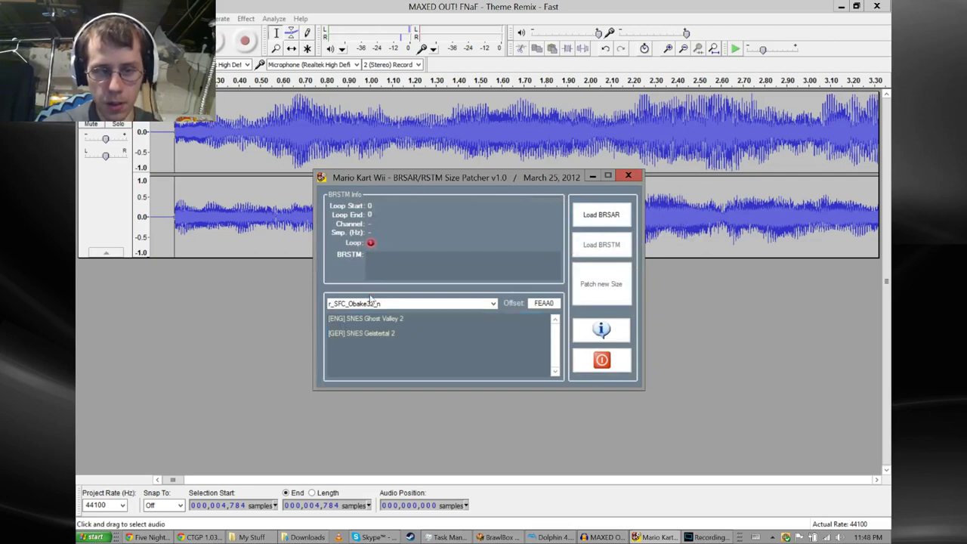
- Browse the patcher's track list from the n_ entries through the r_ and STRM_ entries, keeping r_SFC_Obake32_n as the selected track
click(465, 303)
drag(493, 492, 527, 485)
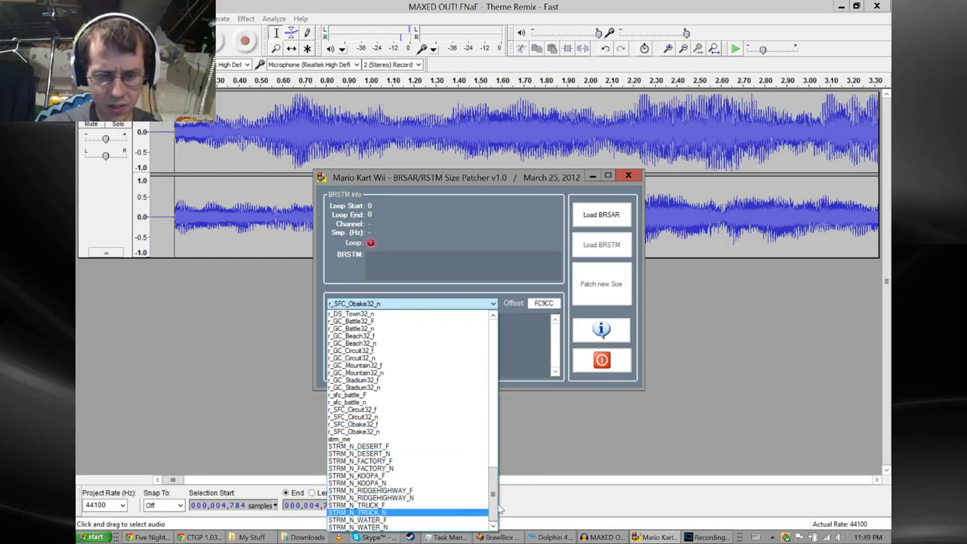
drag(493, 497, 484, 318)
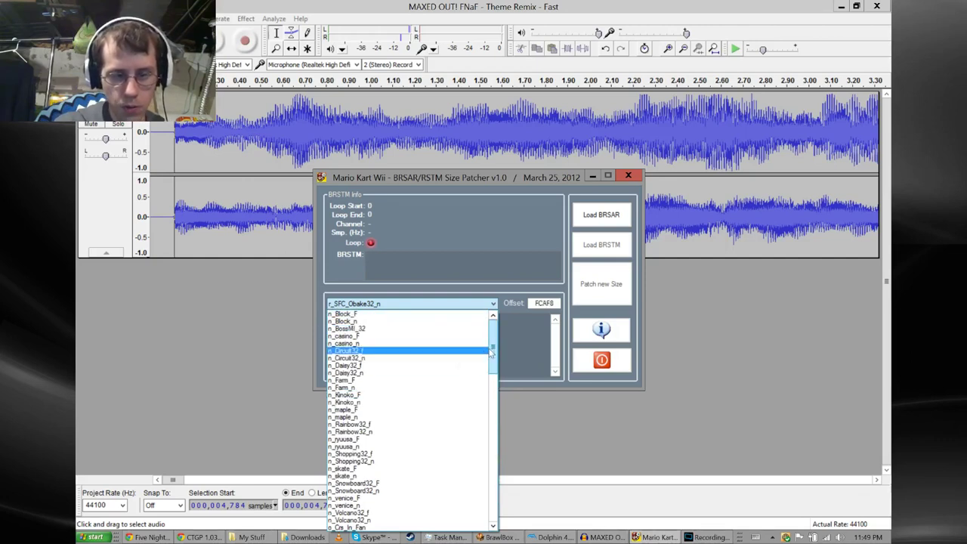
drag(496, 362, 492, 412)
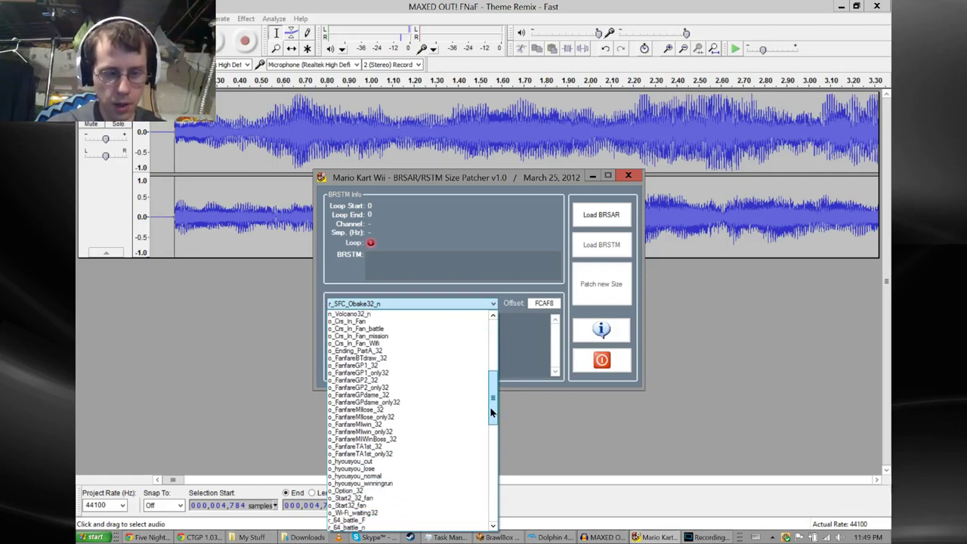
drag(491, 412, 488, 425)
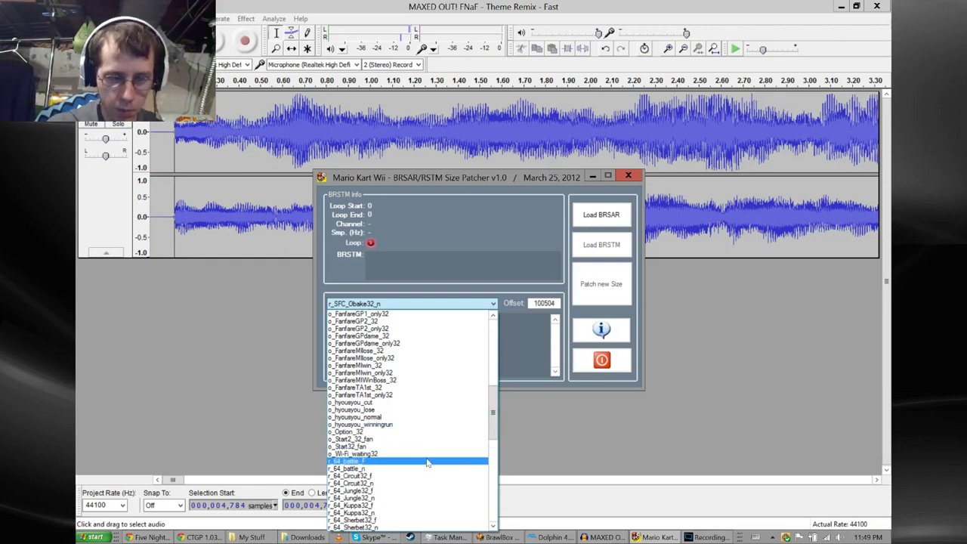
drag(491, 435, 475, 495)
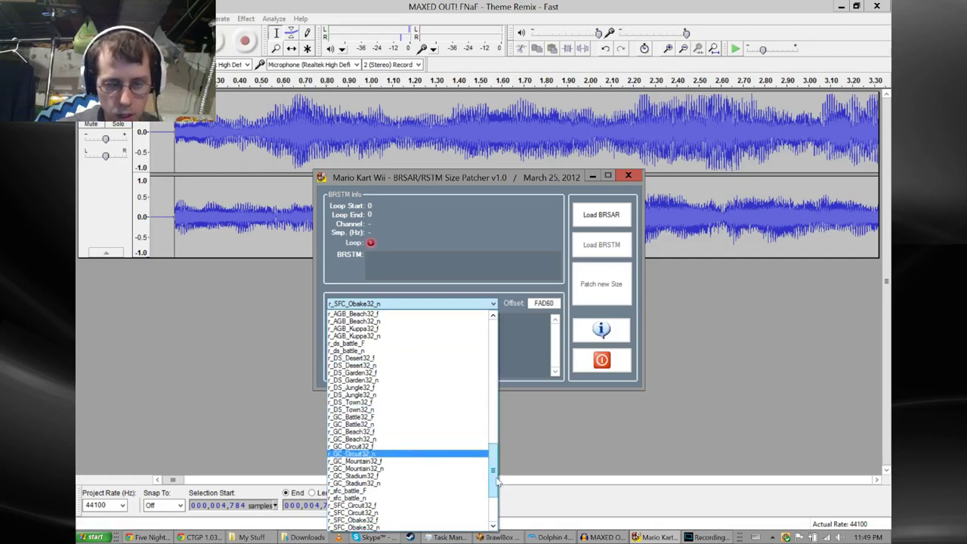
drag(494, 484, 492, 498)
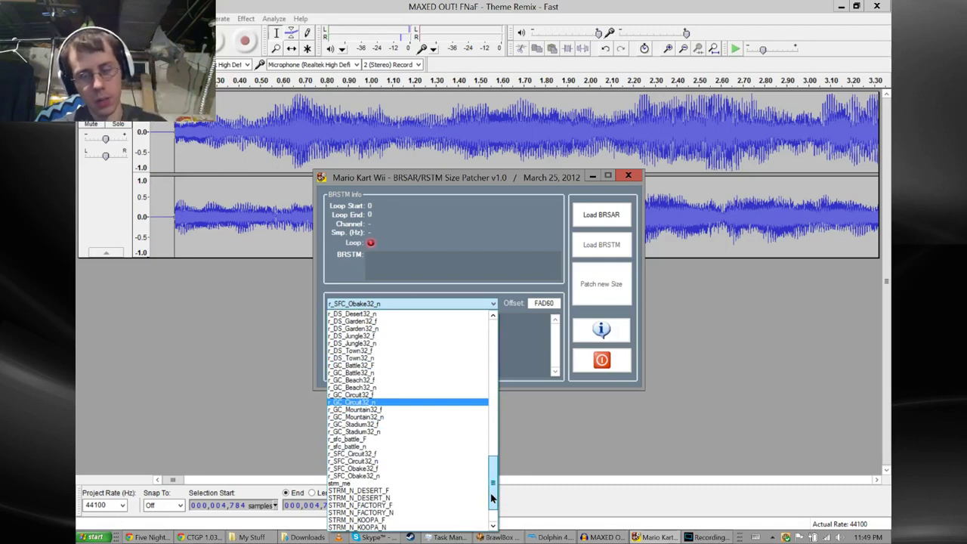
scroll(491, 498, up, 1)
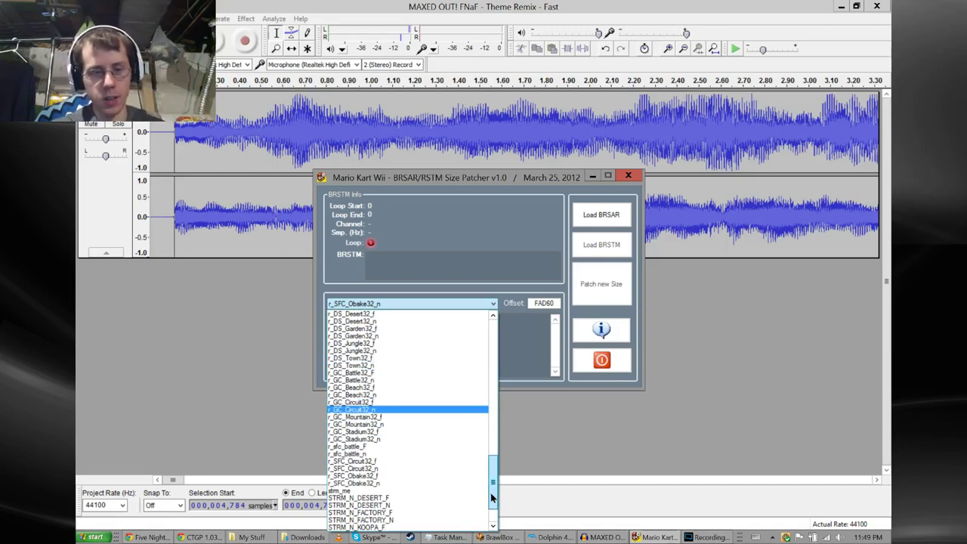
scroll(491, 499, down, 2)
scroll(491, 498, up, 1)
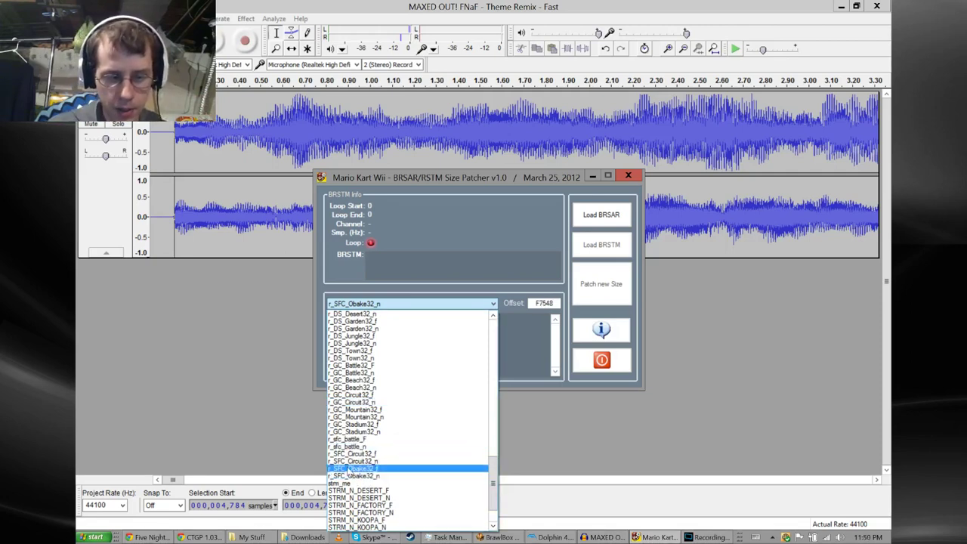
click(361, 476)
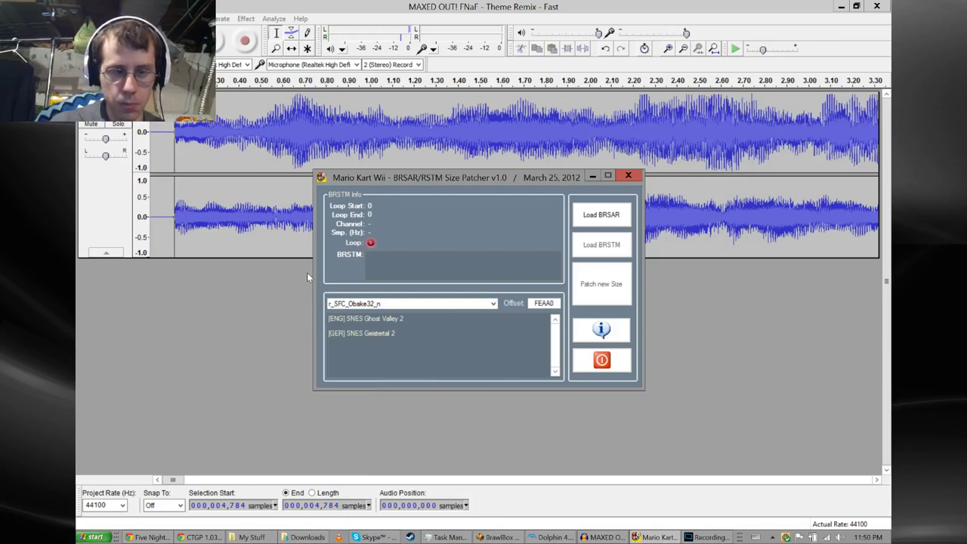
click(380, 306)
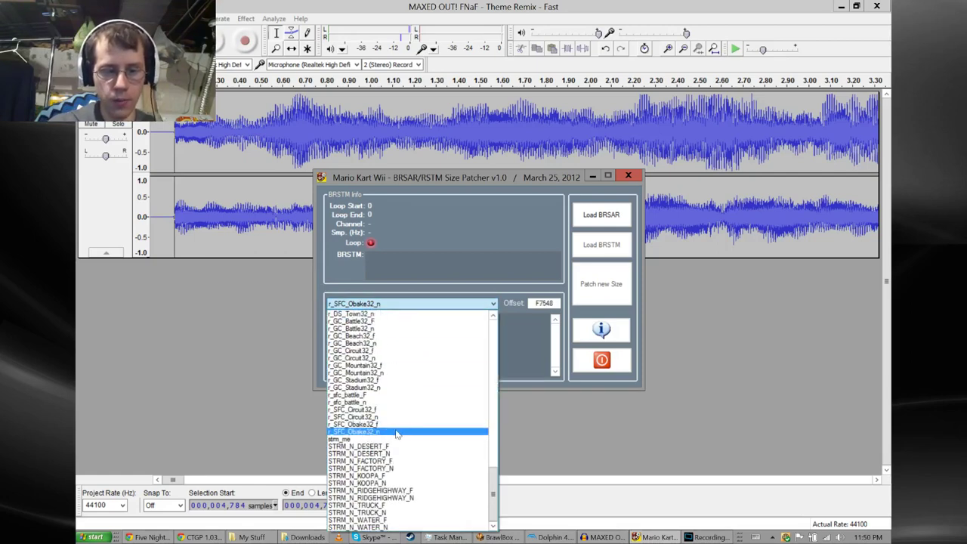
click(514, 368)
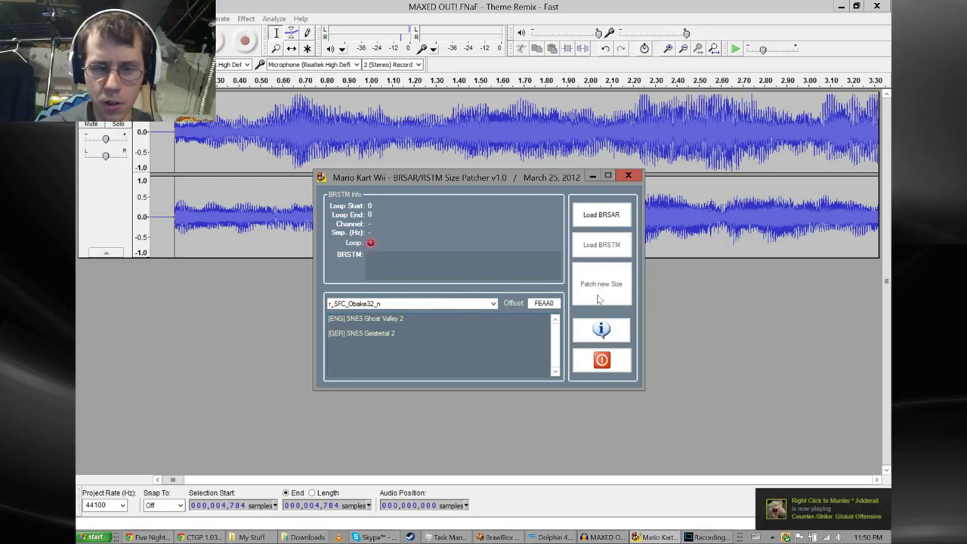
- Load revo_kart.brsar from the My Stuff folder into the patcher and bring up the custom BRSTM file selection
click(599, 333)
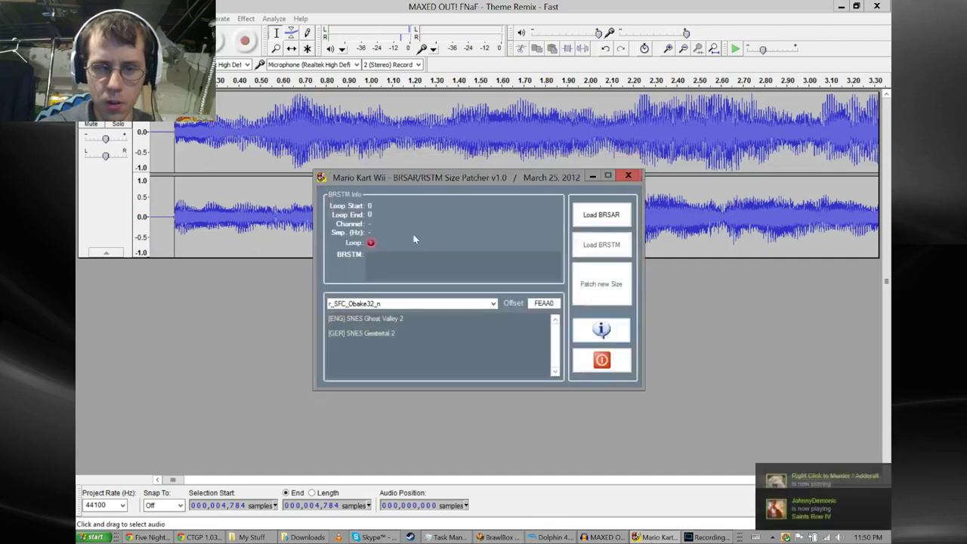
click(586, 223)
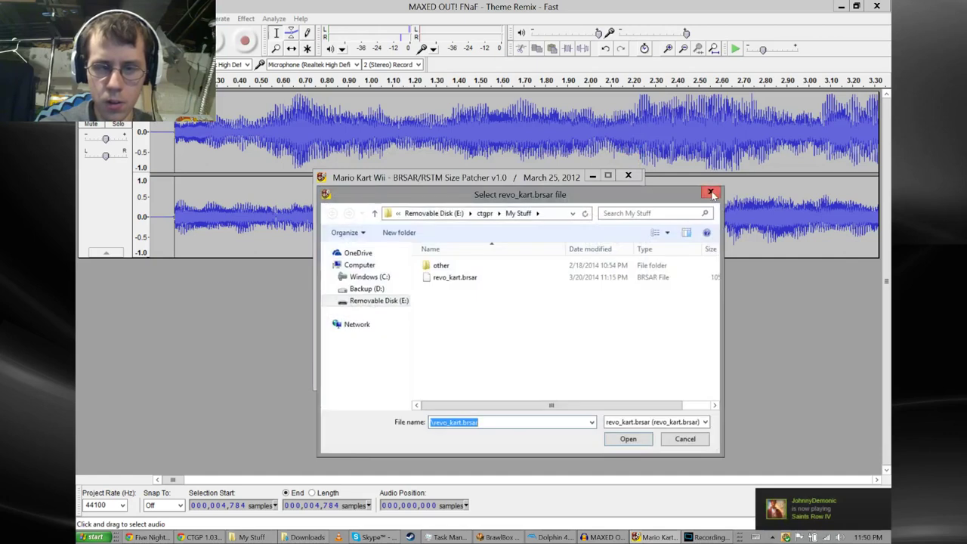
double_click(507, 277)
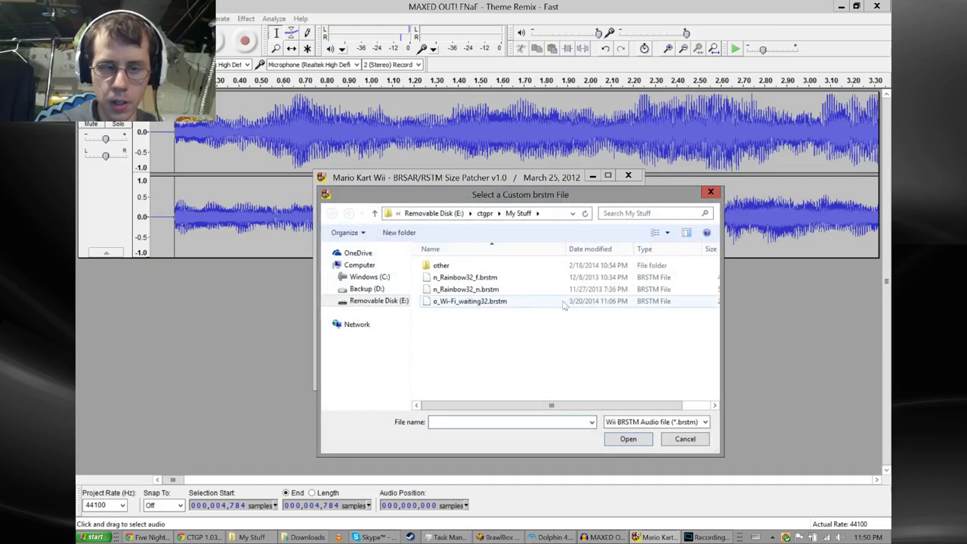
click(676, 441)
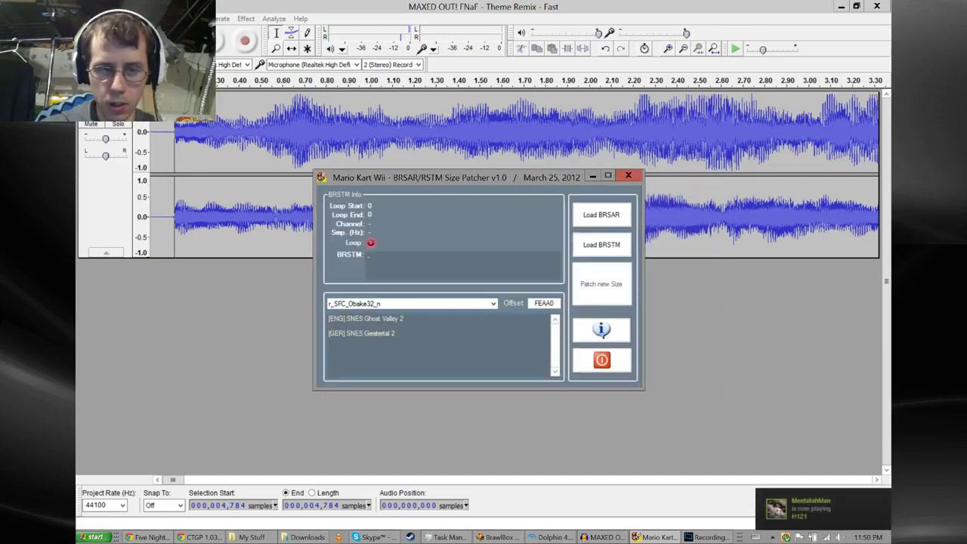
click(601, 254)
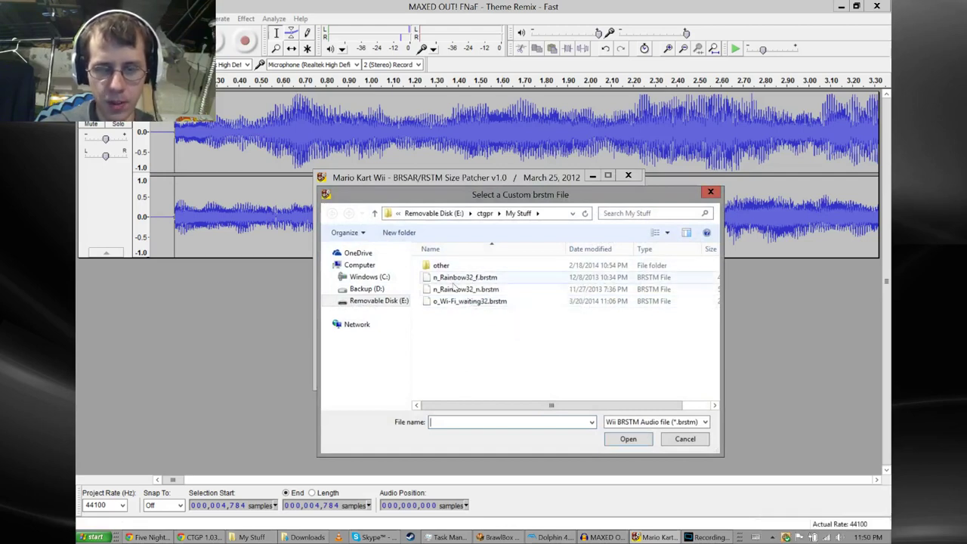
- Copy the two MAXED OUT! BRSTM files from the Brawlbox music folder into the My Stuff folder on the removable disk
click(253, 537)
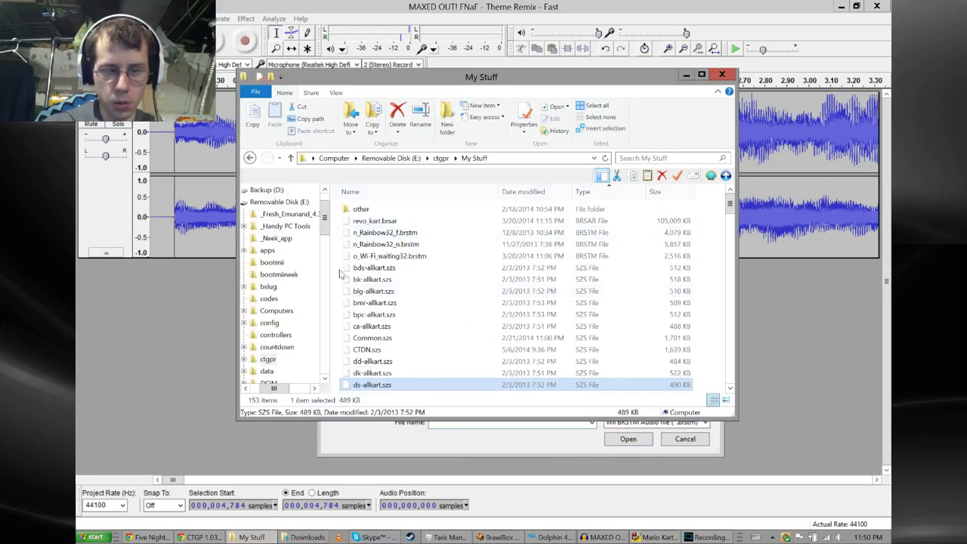
click(307, 537)
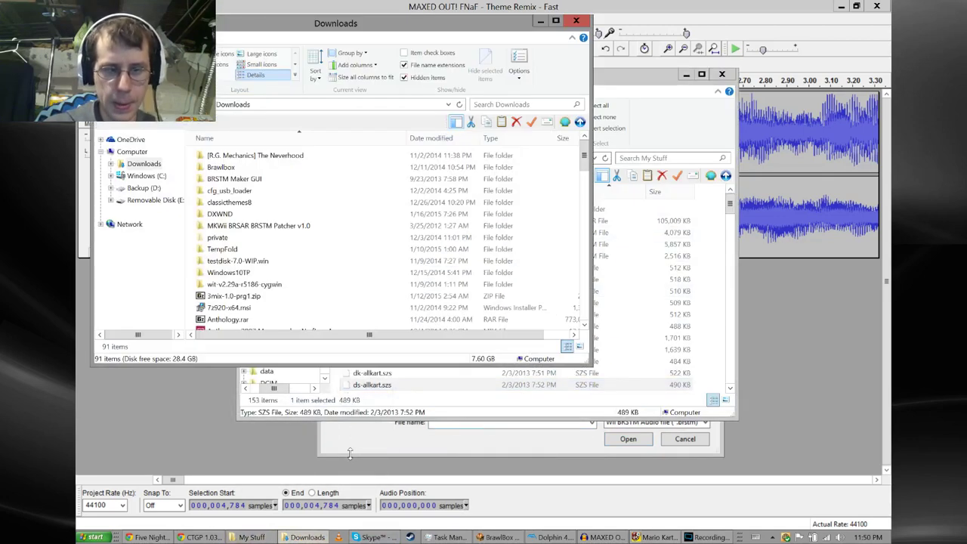
double_click(221, 167)
double_click(242, 156)
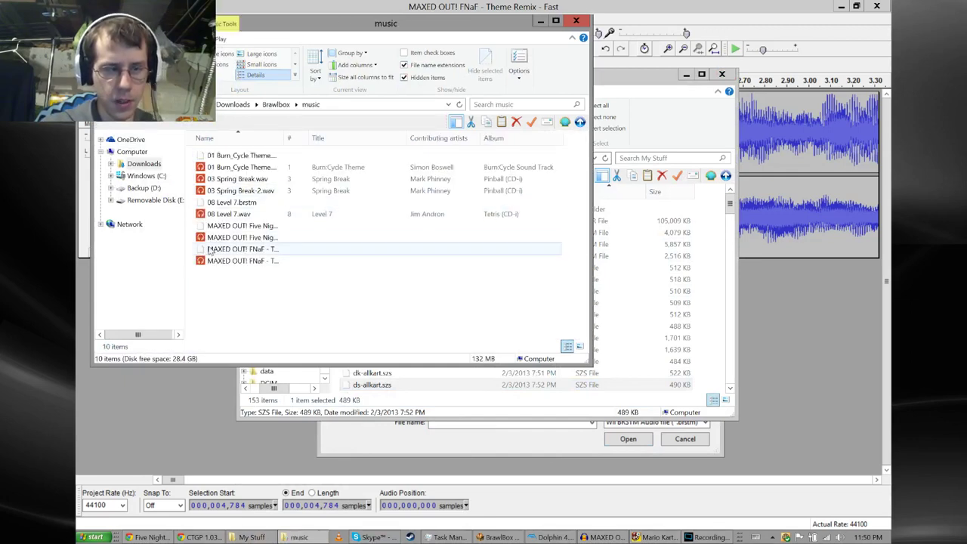
click(212, 251)
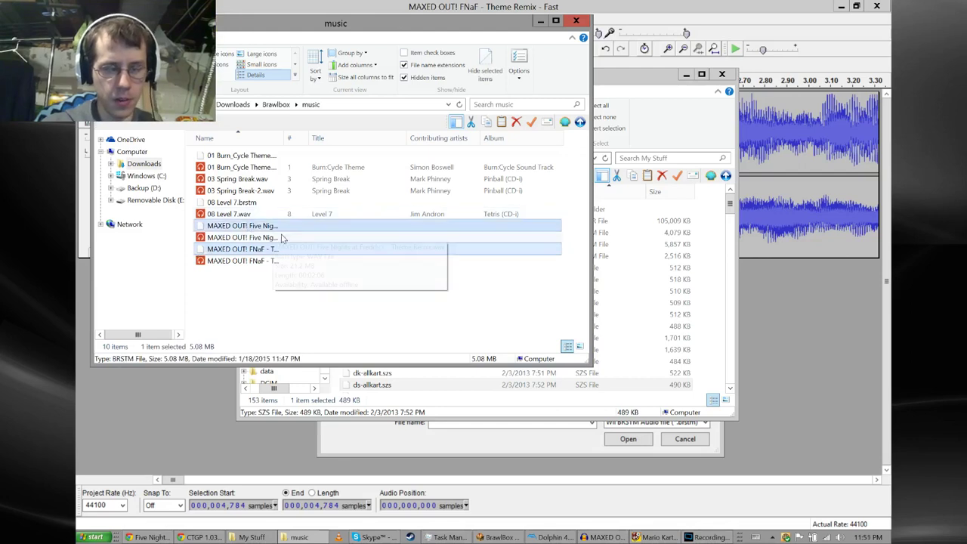
ctrl+click(249, 227)
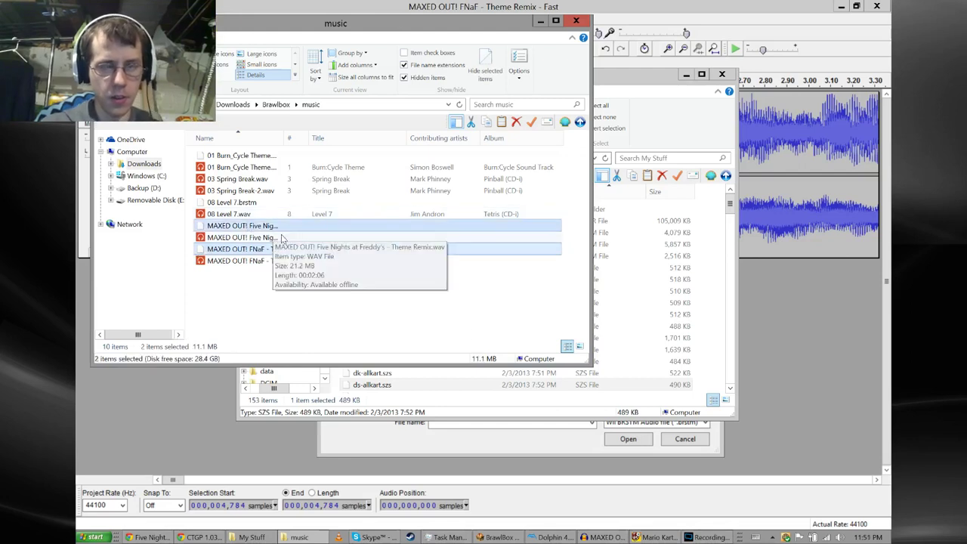
click(338, 387)
key(ctrl+v)
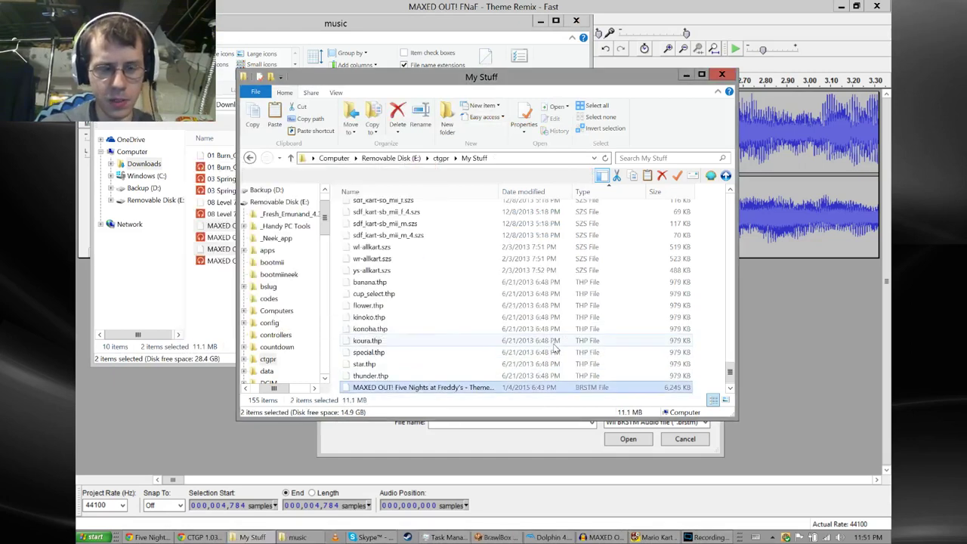
click(730, 388)
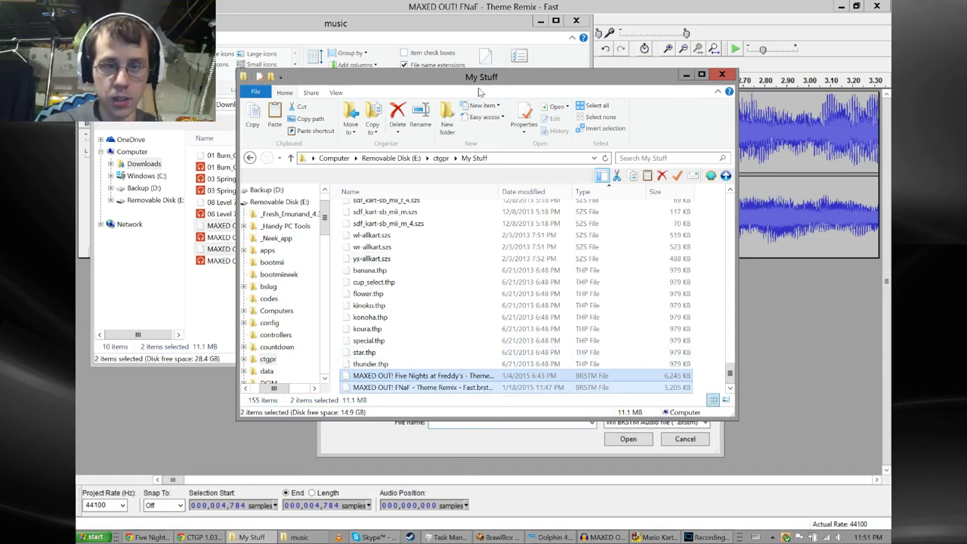
- Rearrange the My Stuff window and the custom BRSTM selection dialog so the patcher's track name stays visible beside the copied files
drag(466, 82, 589, 160)
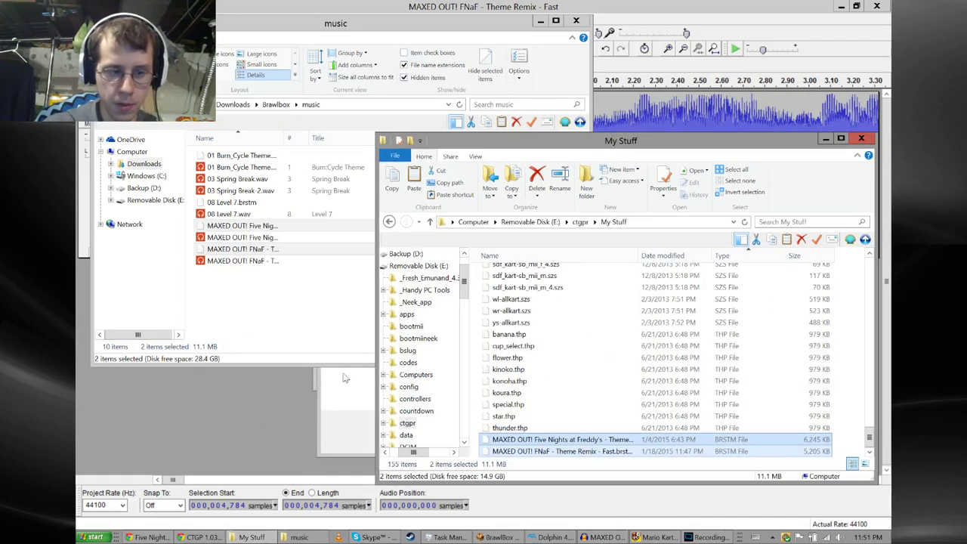
click(317, 382)
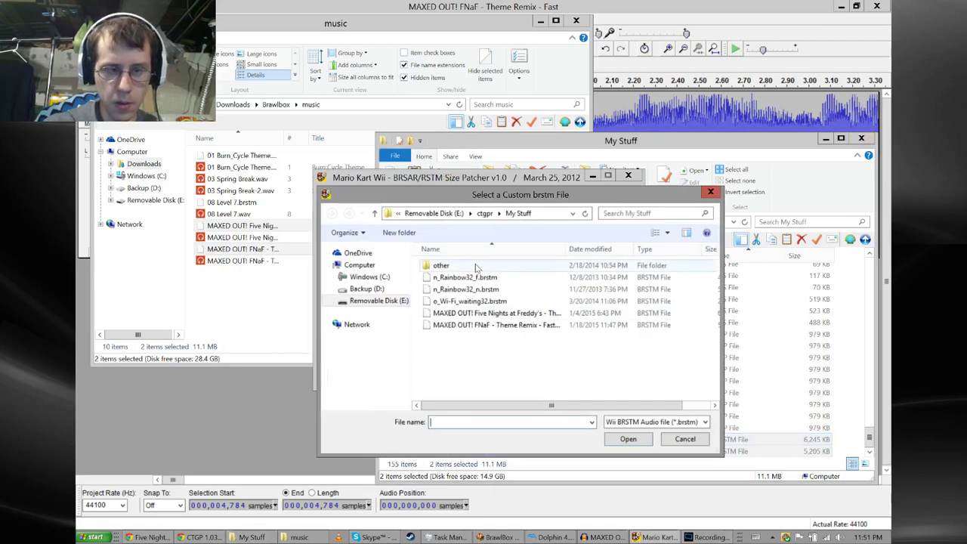
drag(452, 204, 533, 88)
drag(814, 147, 854, 134)
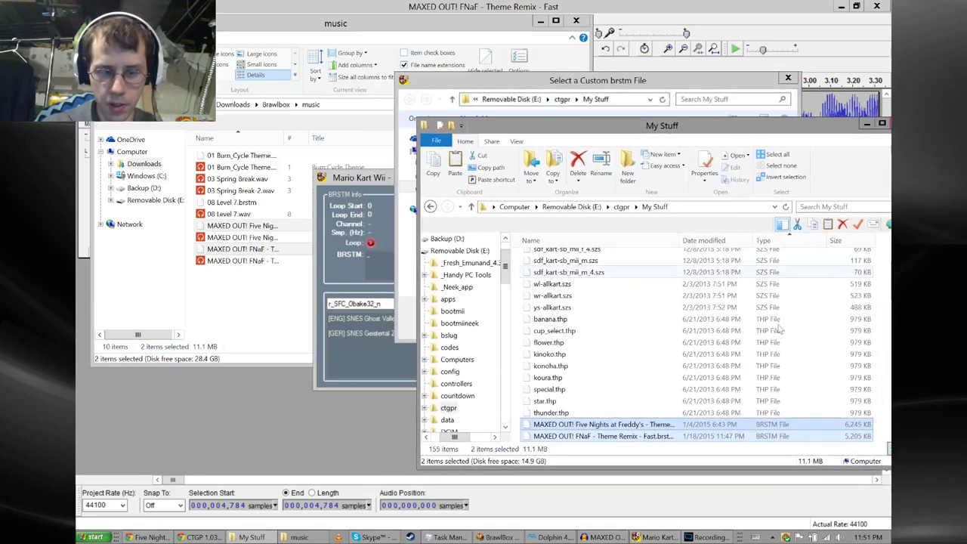
- Rename the copied MAXED OUT! FNaF - Theme Remix - Fast.brstm in My Stuff as r_SFC_Obake32_f.brstm
click(641, 426)
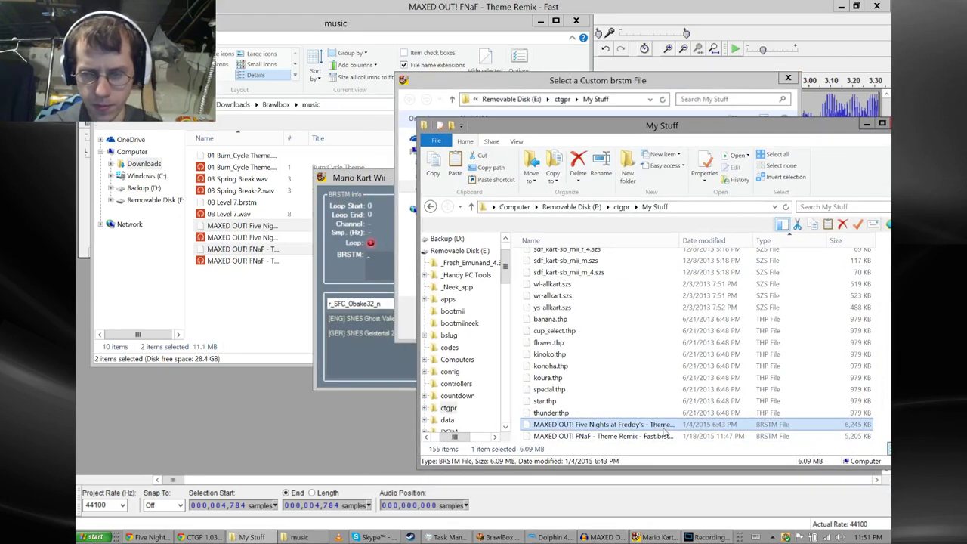
click(647, 438)
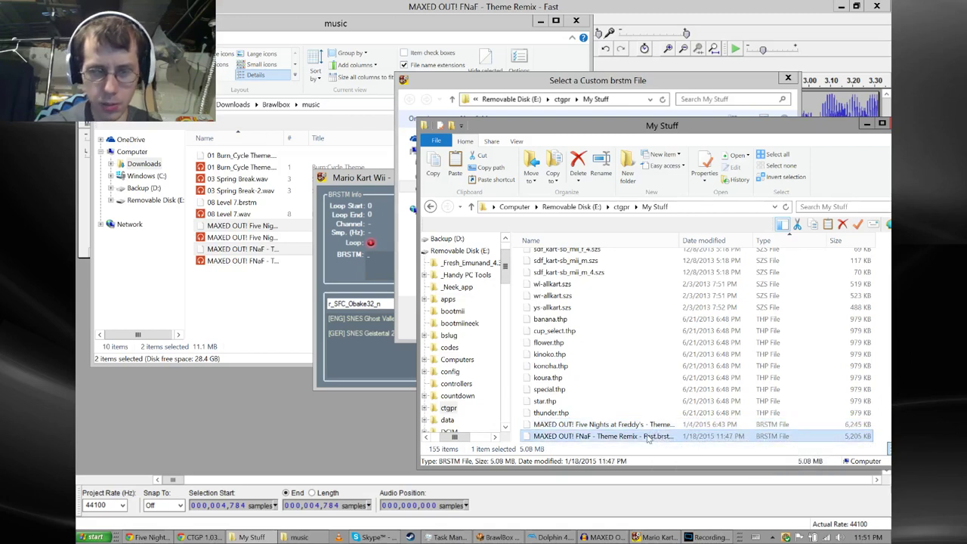
click(664, 439)
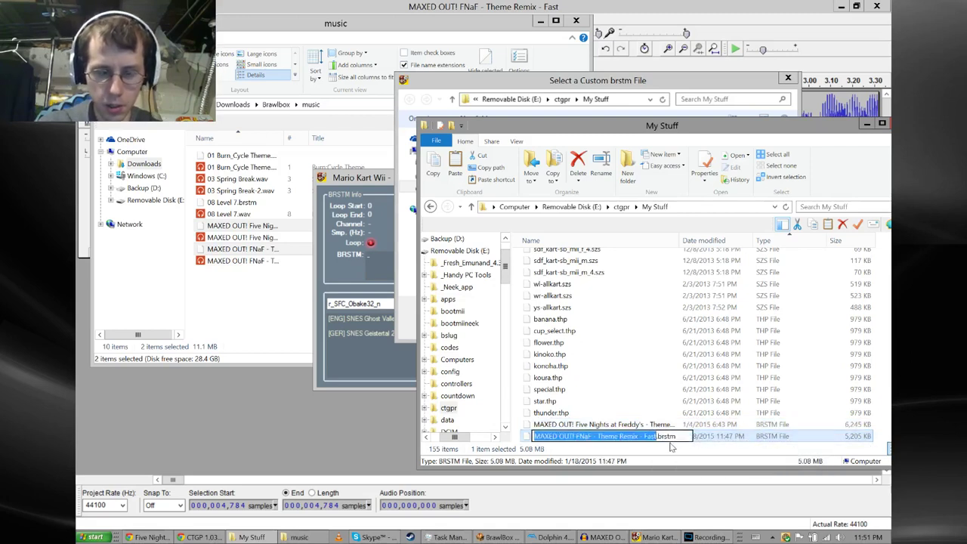
key(BackSpace)
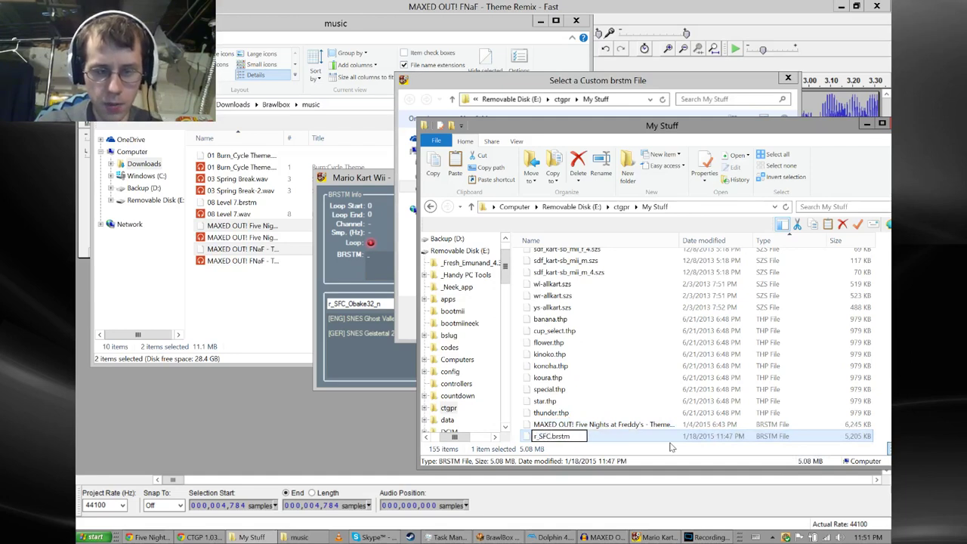
key(Return)
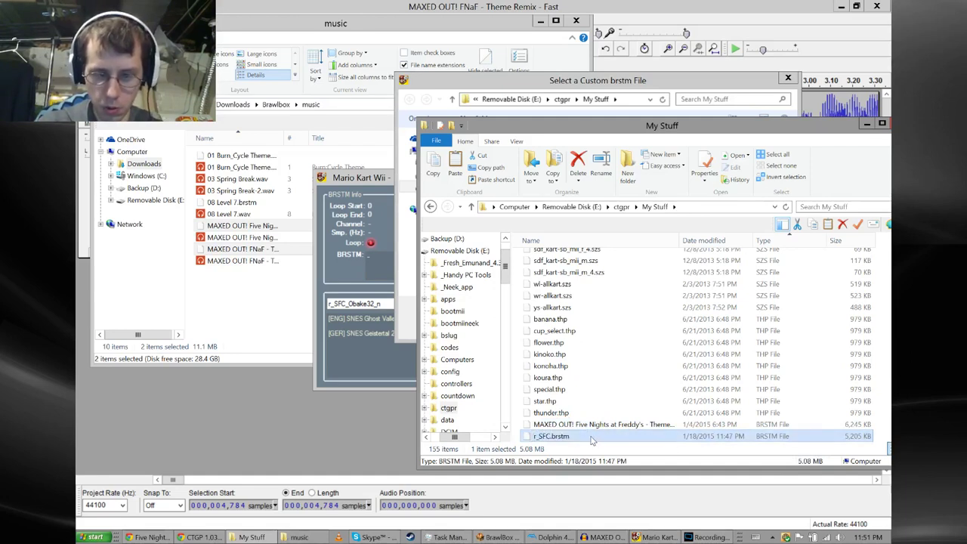
click(553, 438)
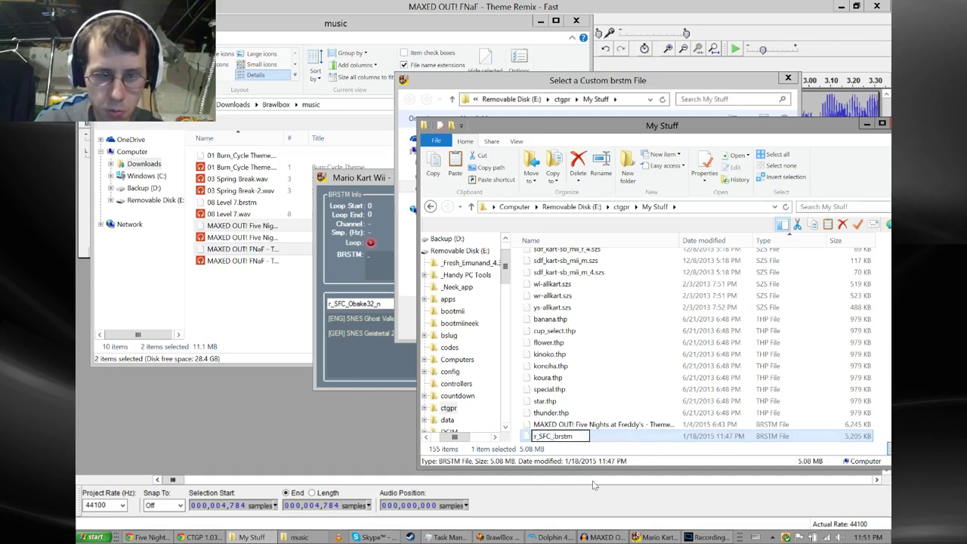
text(_Obake32_f)
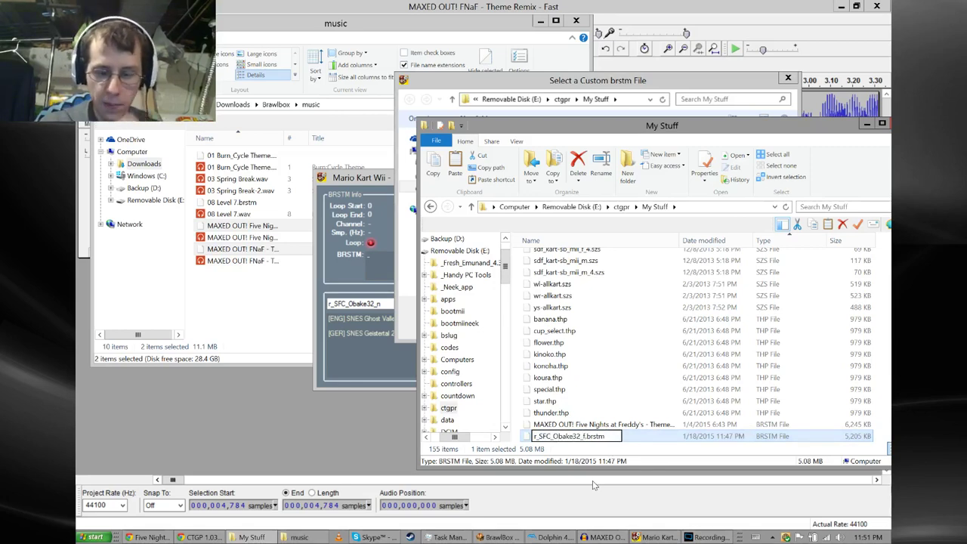
key(Return)
- Rename the copied MAXED OUT! Five Nights at Freddy's - Theme Remix.brstm in My Stuff as r_SFC_Obake32_n.brstm
click(593, 425)
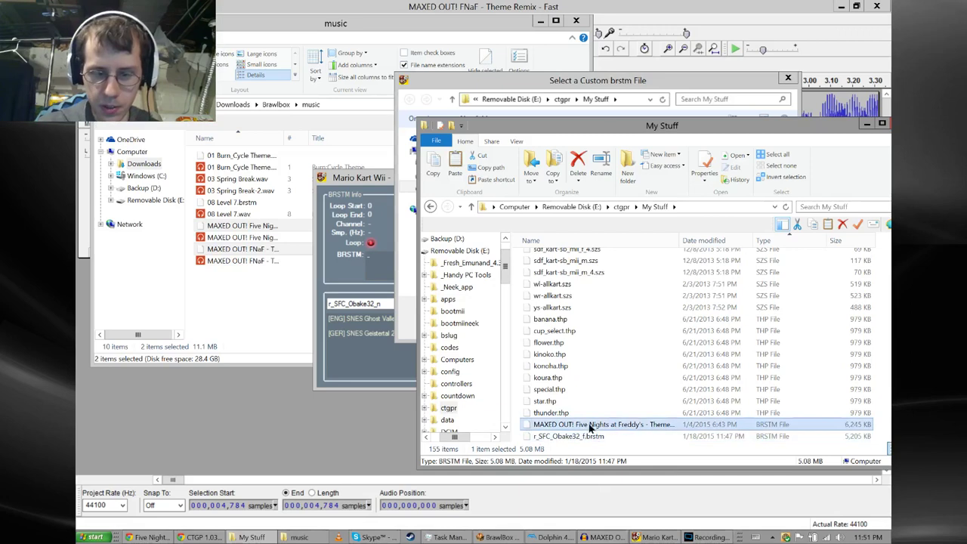
right_click(606, 426)
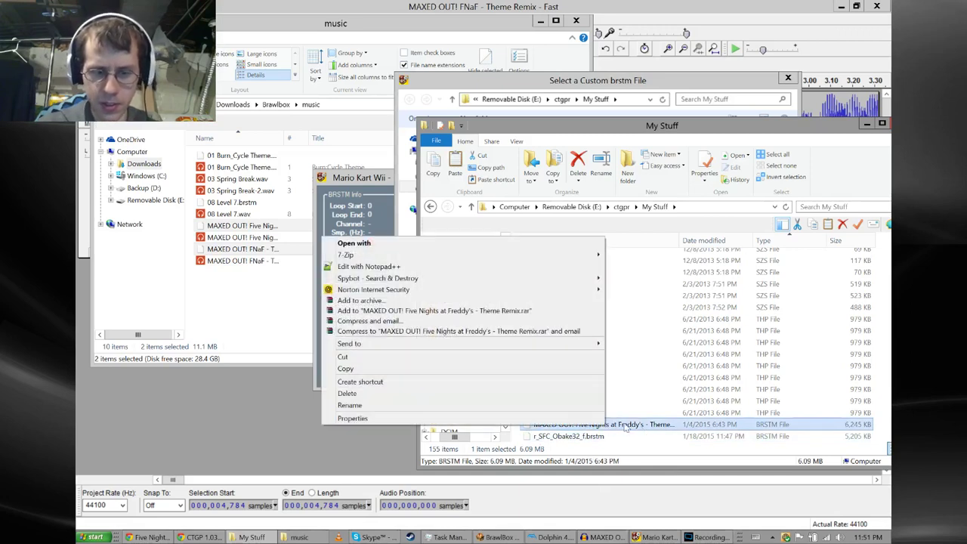
click(626, 428)
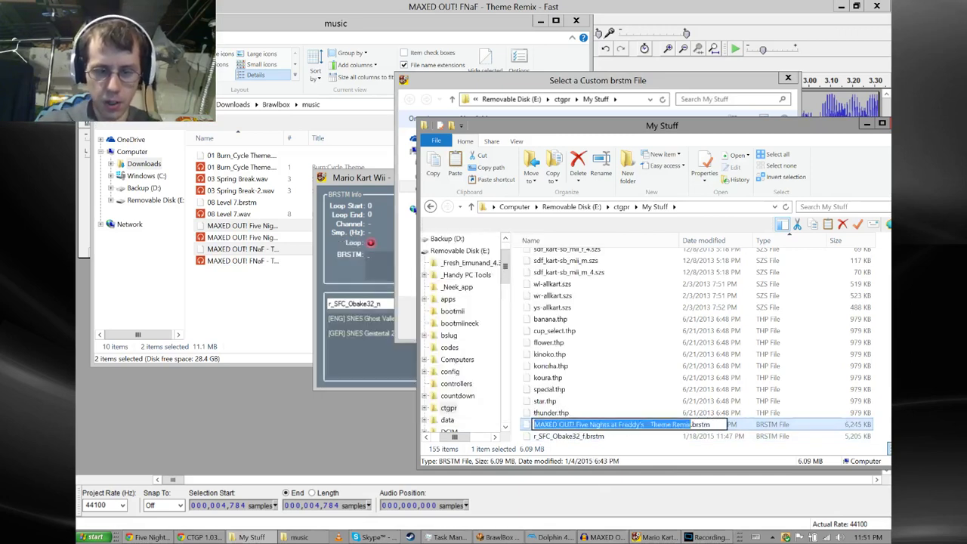
text(r)
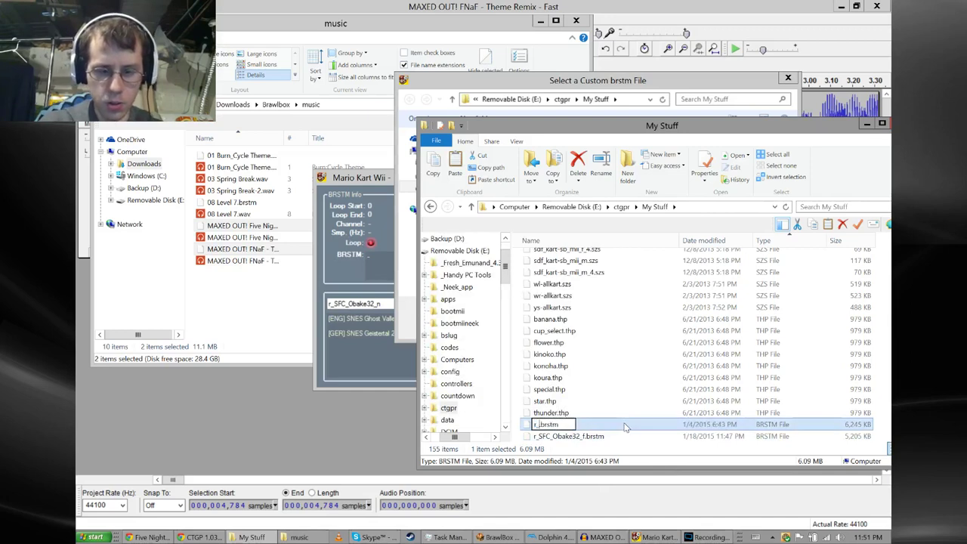
text(_SFC)
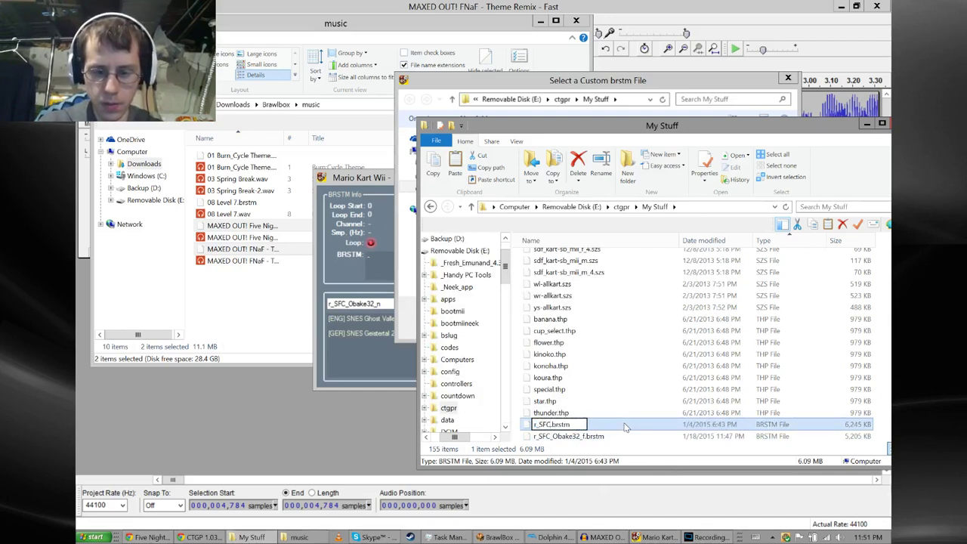
text(_Oba)
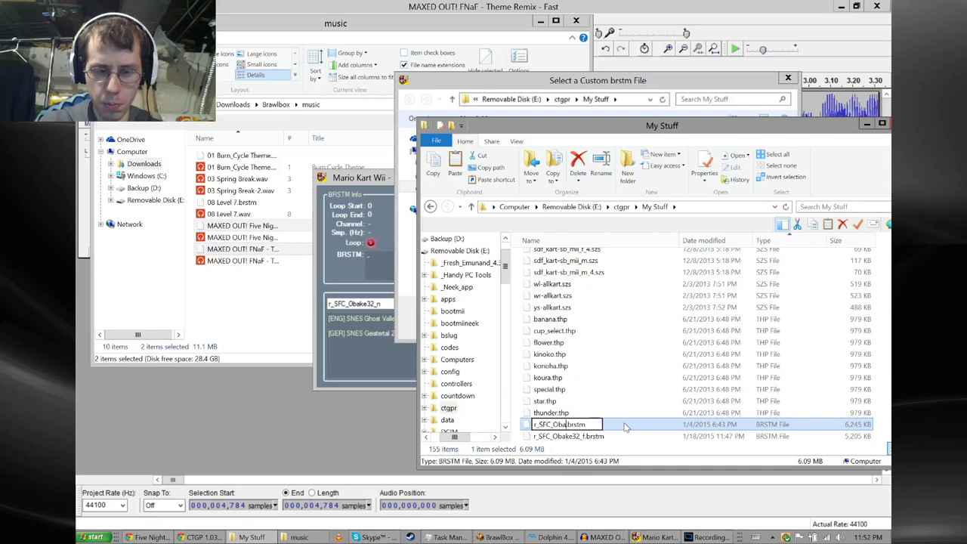
text(ke32)
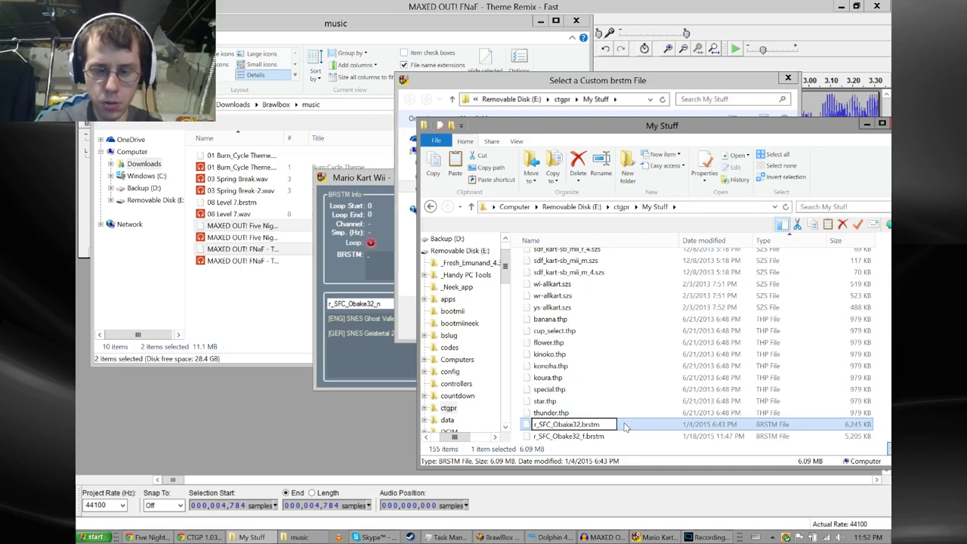
text(_n)
key(Return)
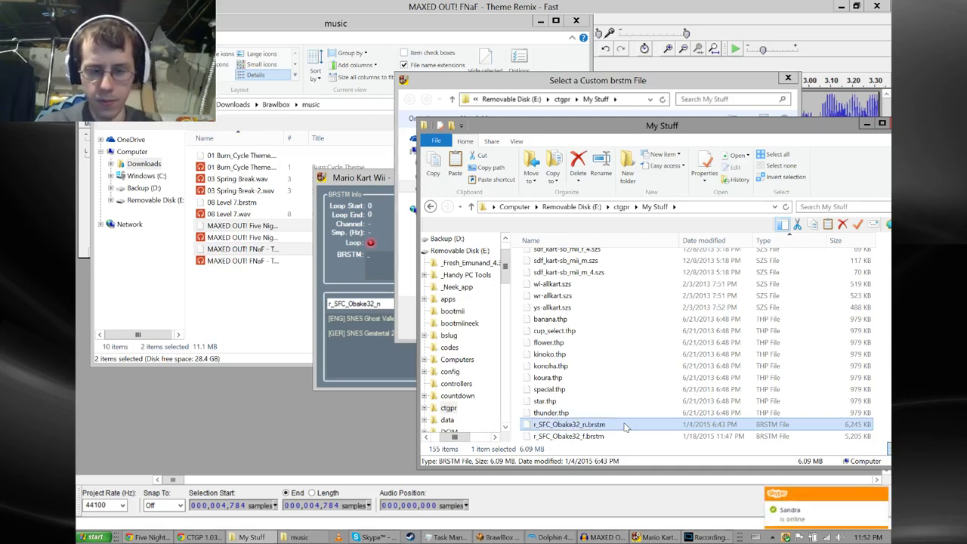
- Load r_SFC_Obake32_n.brstm as the custom BRSTM and patch its new size into the r_SFC_Obake32_n track entry
click(409, 331)
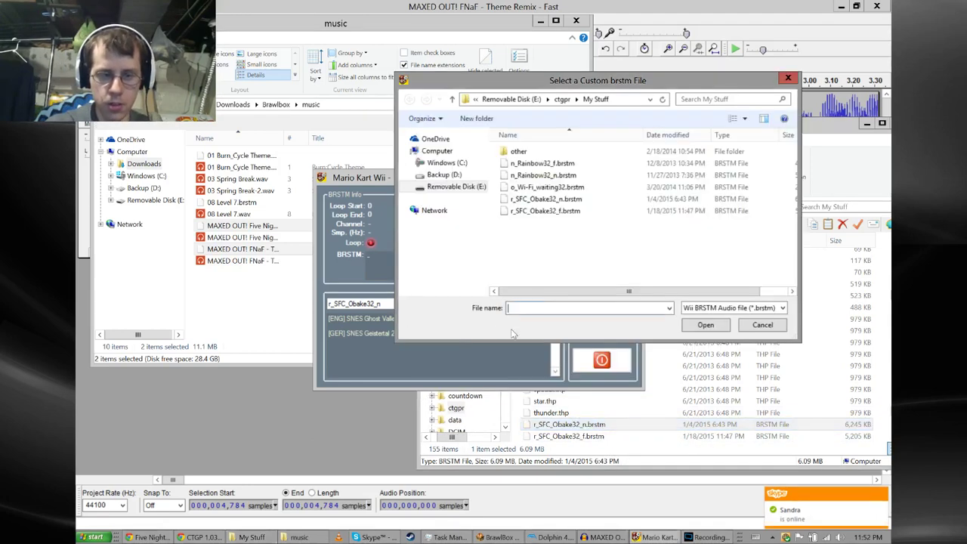
double_click(544, 199)
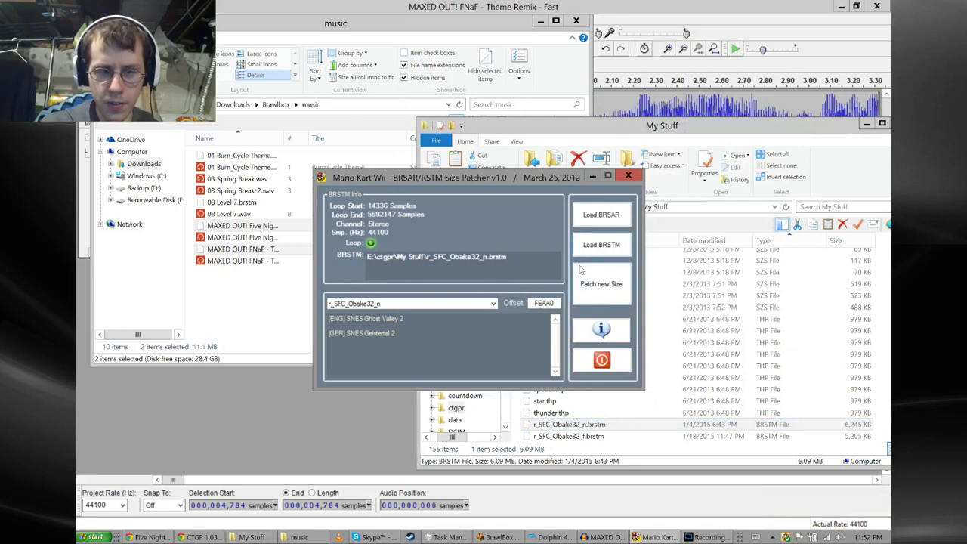
click(622, 291)
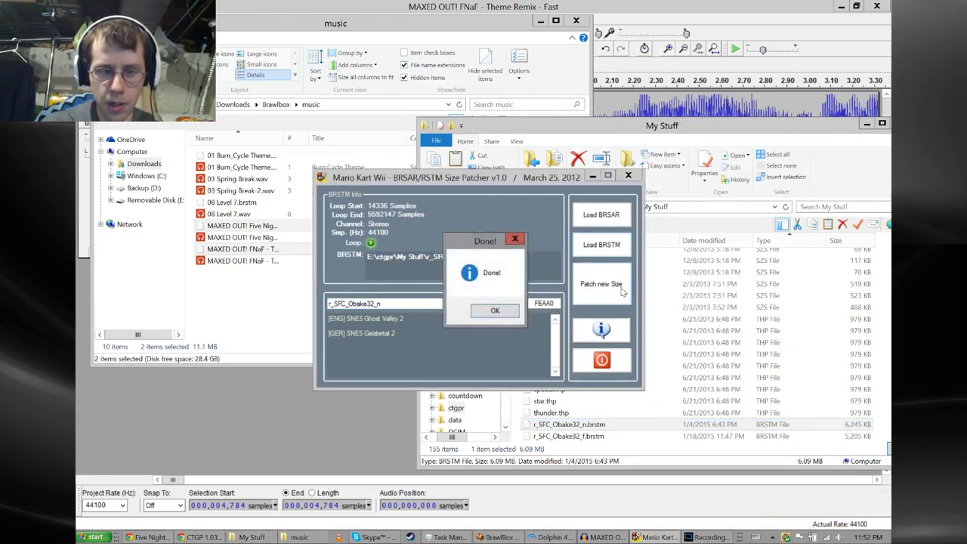
click(497, 312)
- Choose the r_SFC_Obake32_f track entry, load r_SFC_Obake32_f.brstm, and patch its new size
click(491, 303)
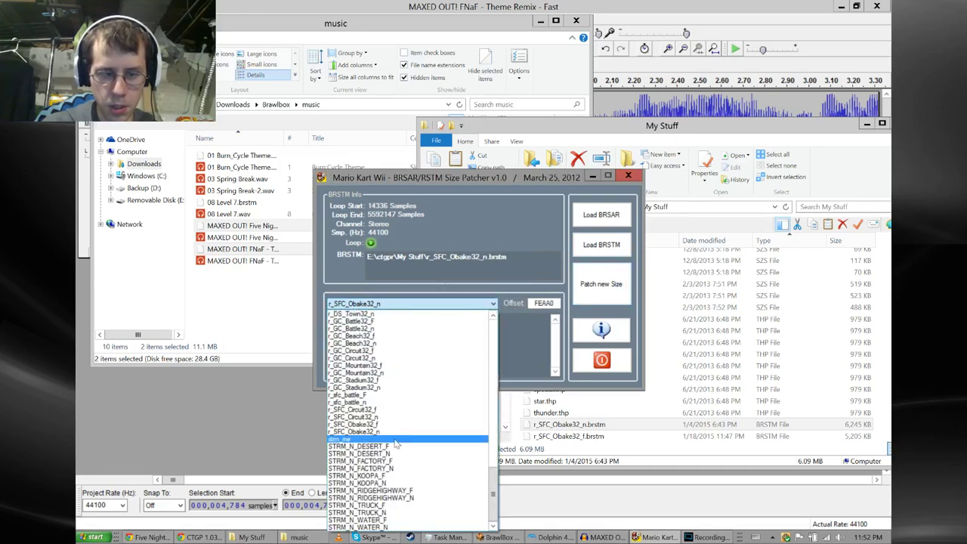
click(367, 425)
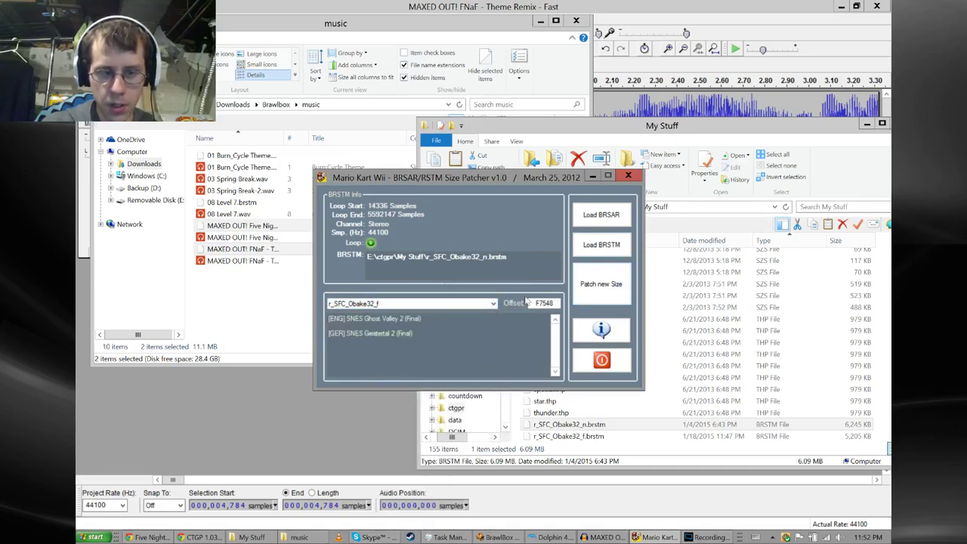
click(594, 255)
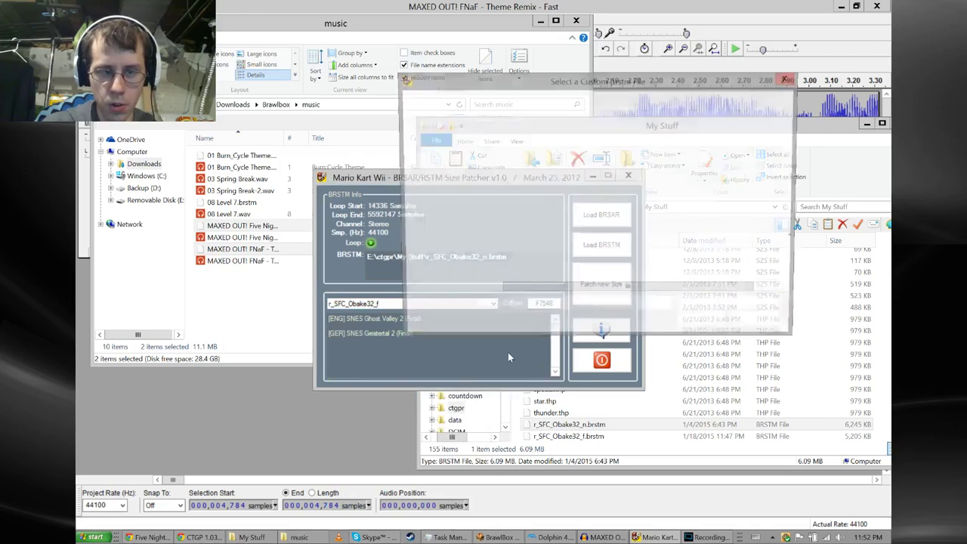
double_click(555, 200)
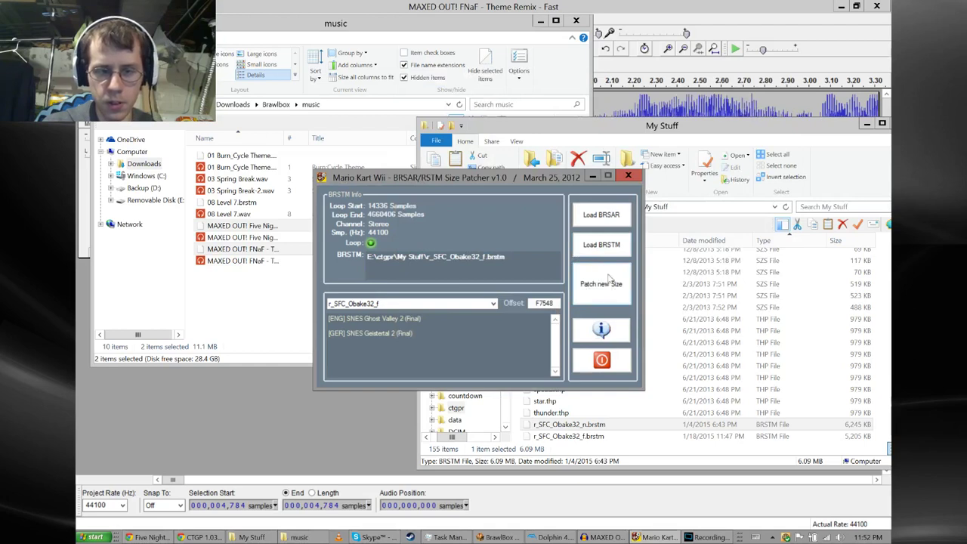
click(609, 280)
click(505, 312)
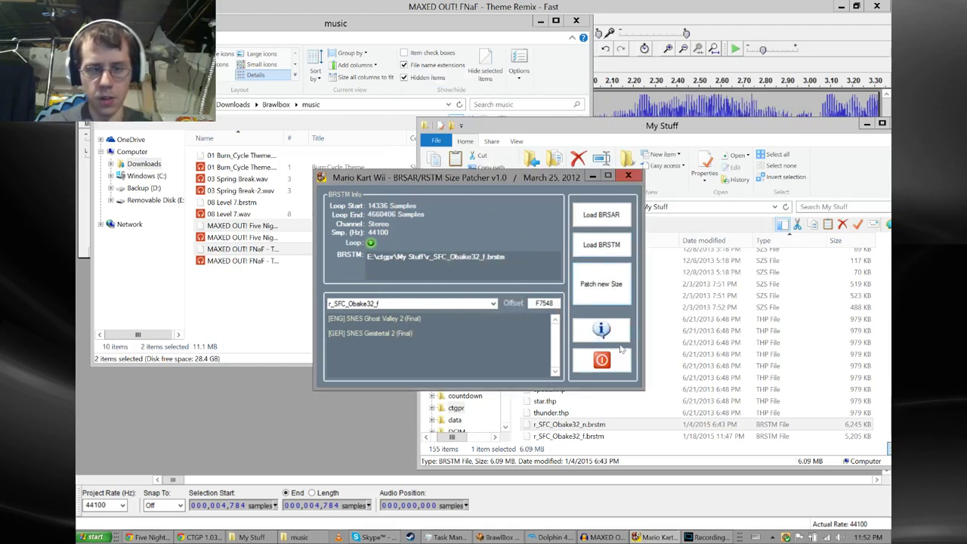
- Close the size patcher and the music folder window, and bring the My Stuff file list fully into view
click(628, 176)
click(576, 20)
drag(857, 133, 779, 106)
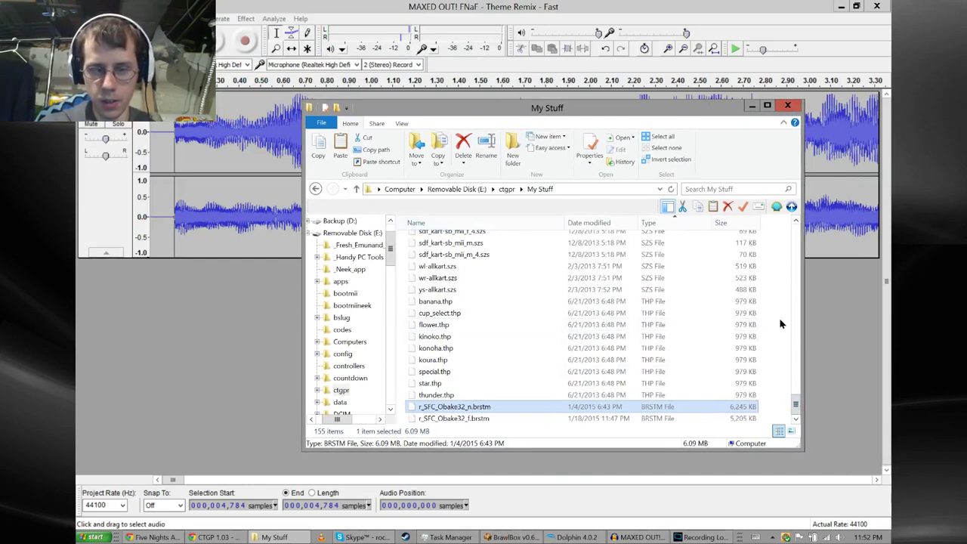
drag(795, 412, 802, 319)
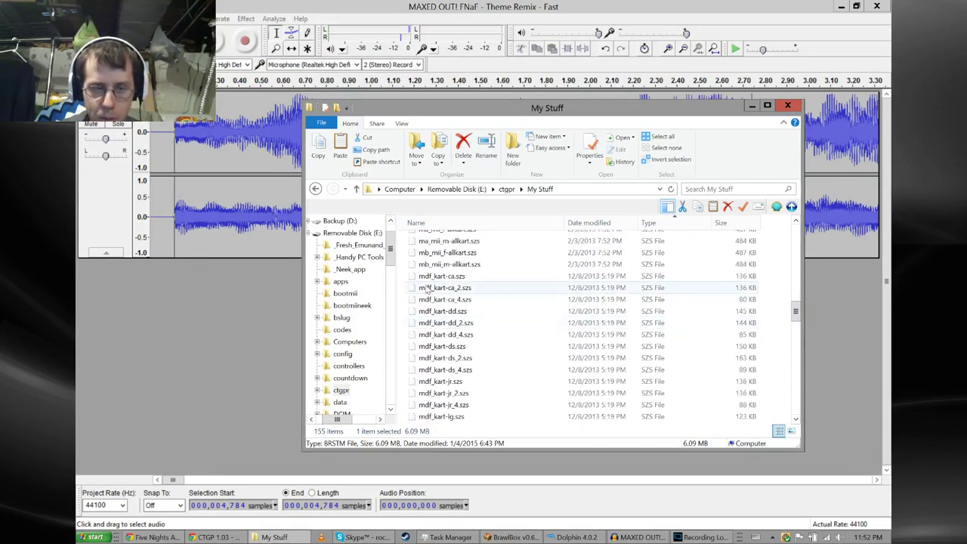
- Close Audacity without saving the project, and close BrawlBox and Dolphin as well
click(887, 9)
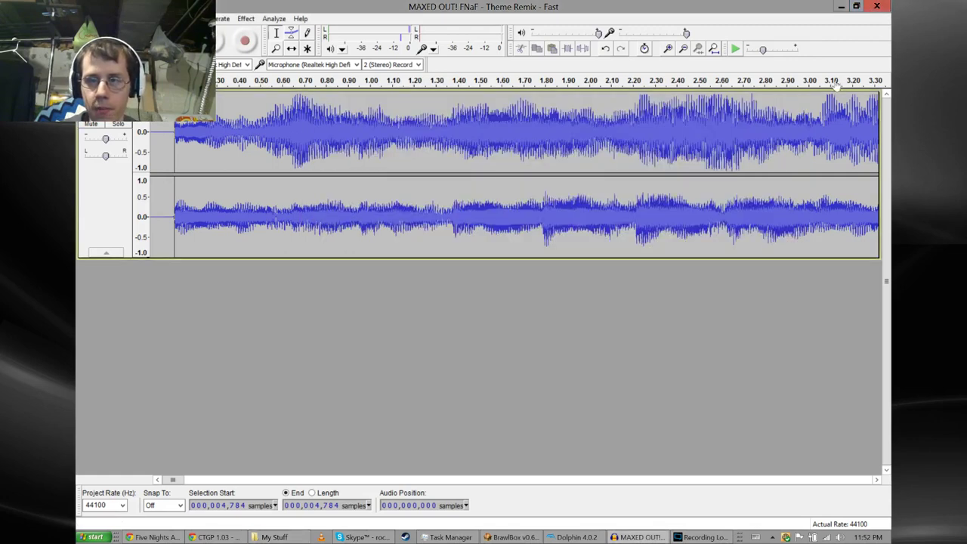
click(879, 8)
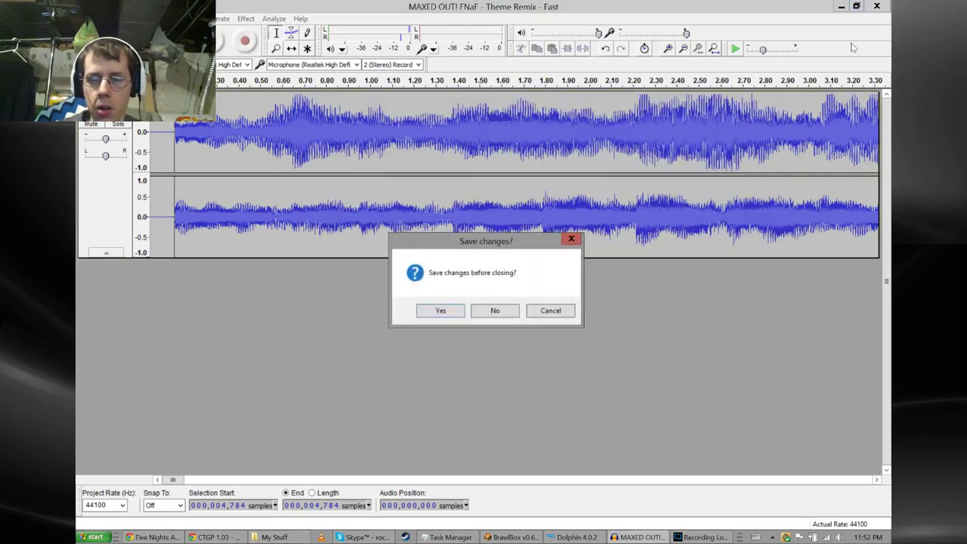
click(489, 316)
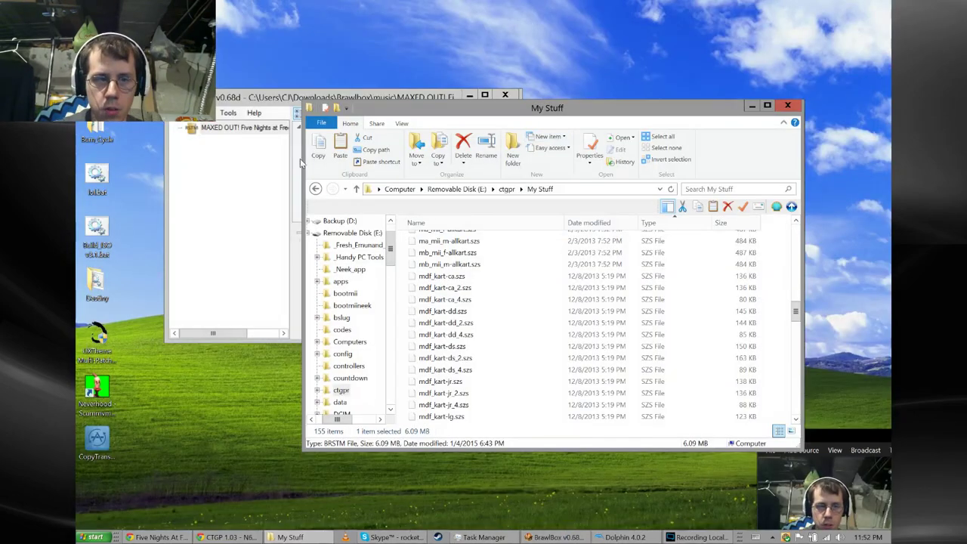
click(301, 162)
click(505, 95)
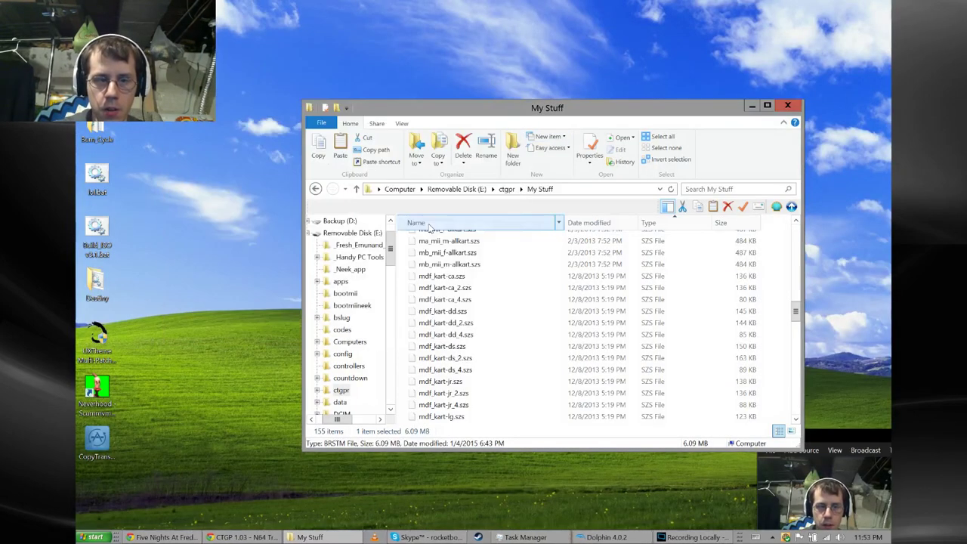
right_click(613, 538)
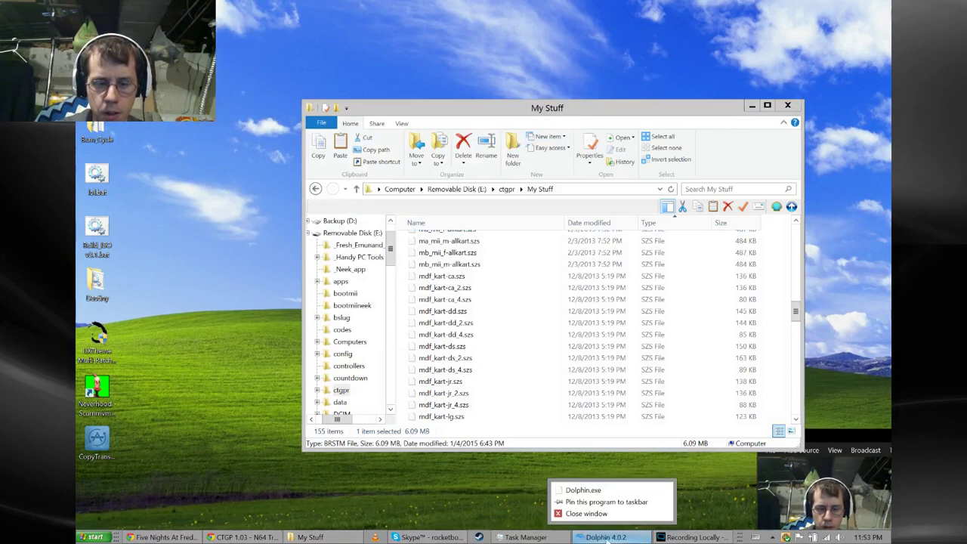
click(589, 514)
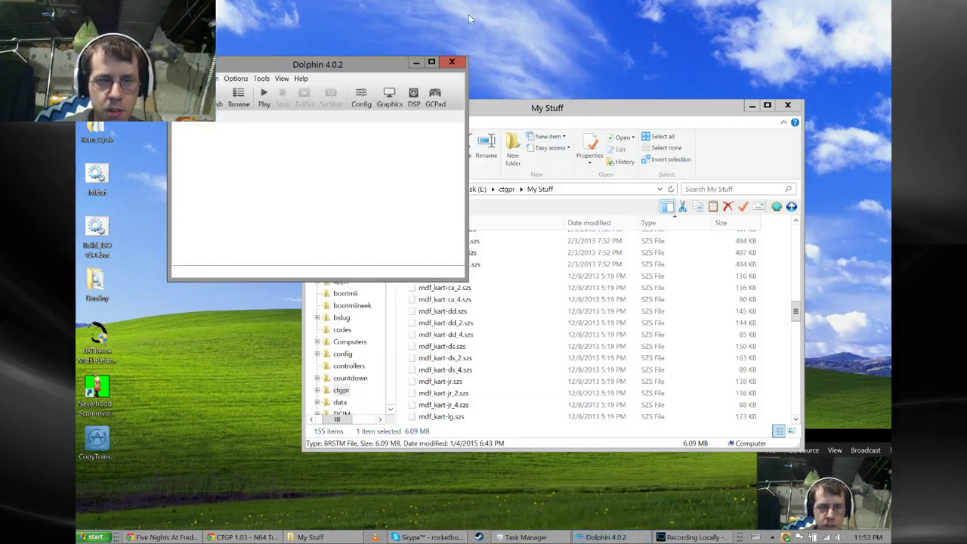
- Switch to Chrome and look over the custom sounds and voices tutorial and the RetroKartPipeFrame(v2.2).7z page
click(250, 537)
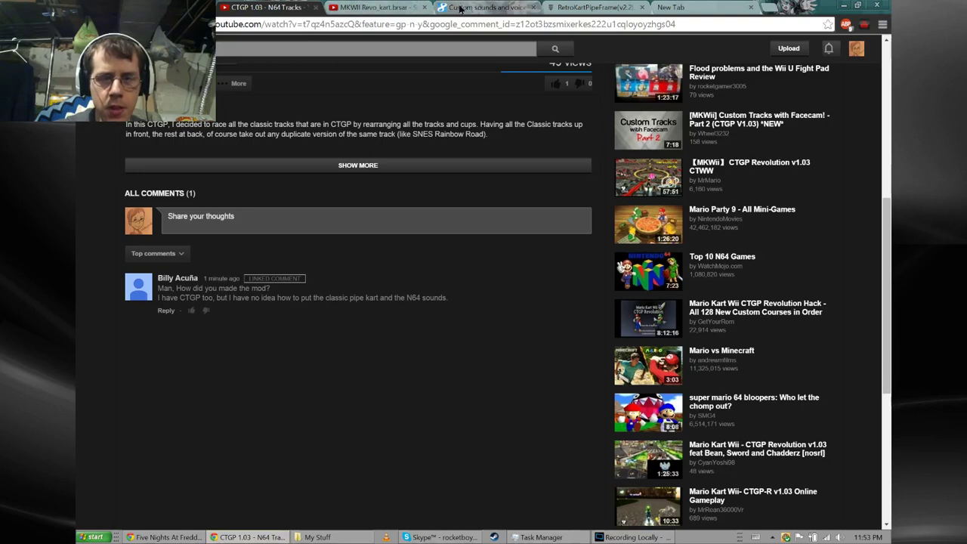
click(461, 9)
click(595, 7)
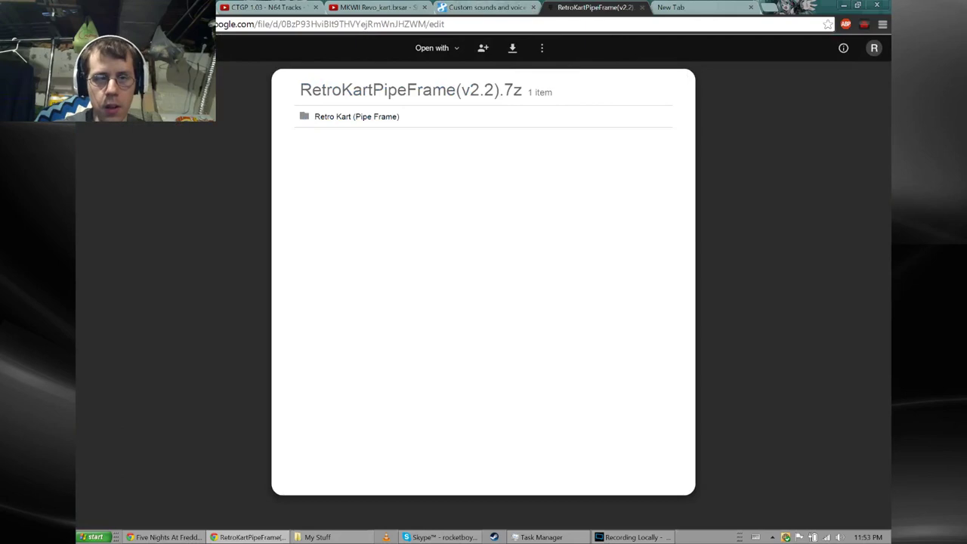
click(461, 7)
click(360, 6)
click(468, 8)
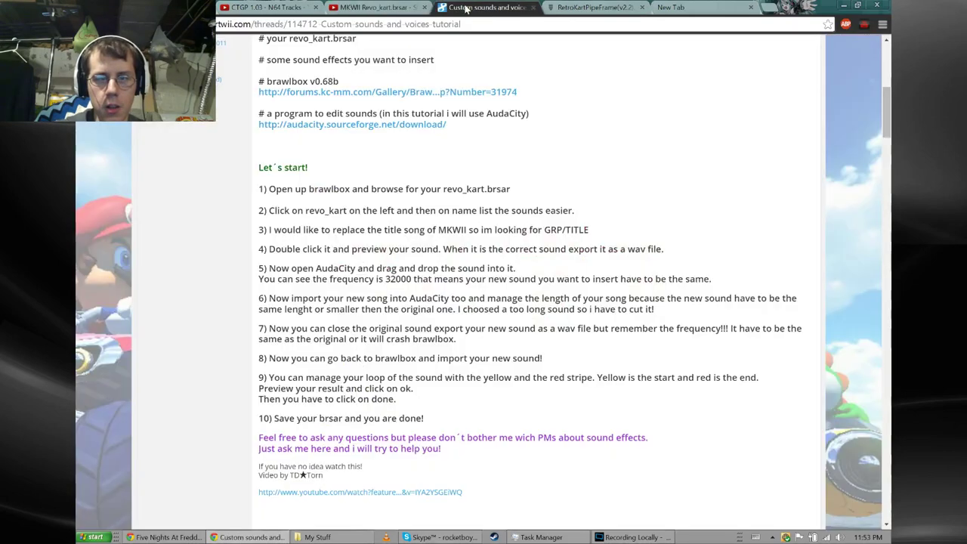
click(585, 9)
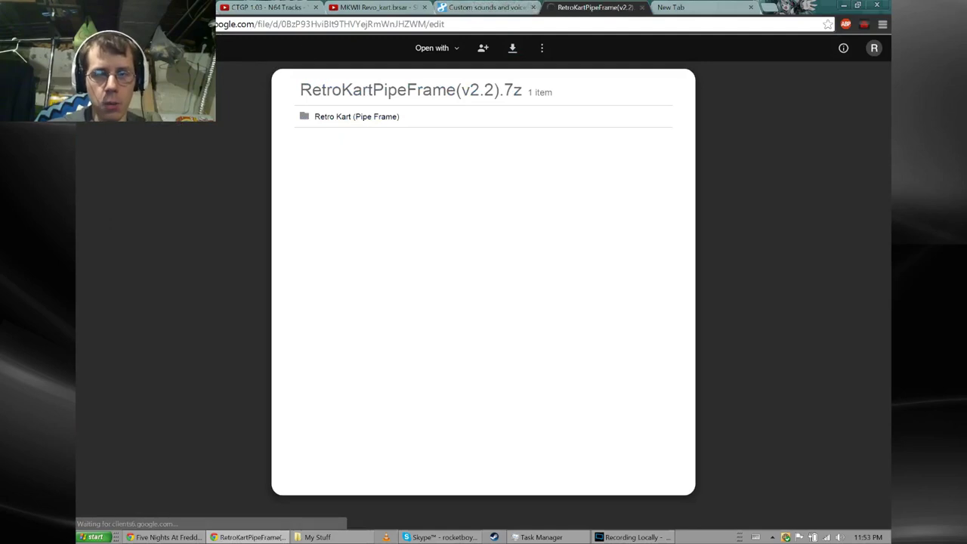
- Return to the Pipe Frame wiki page and examine its overview, version history and download details
key(alt+Left)
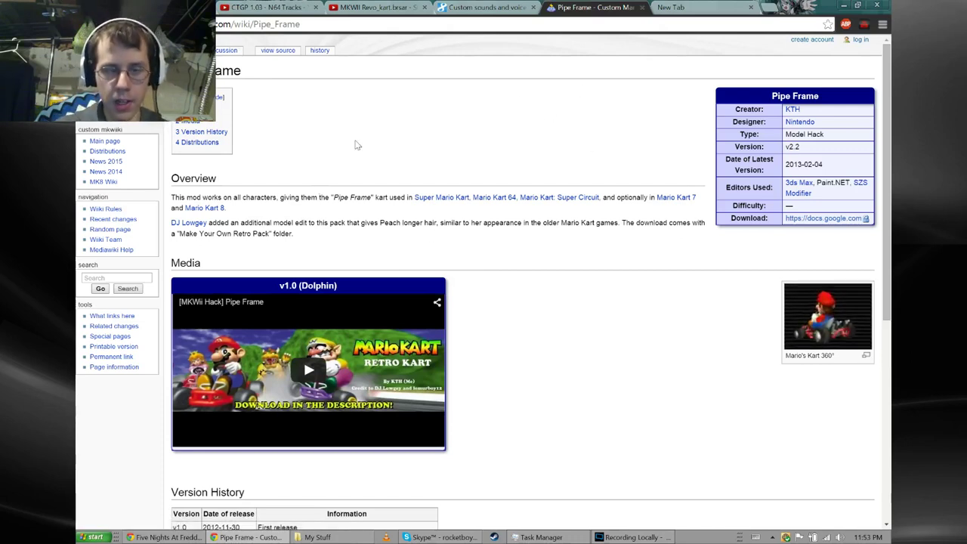
scroll(560, 121, down, 3)
scroll(560, 122, down, 2)
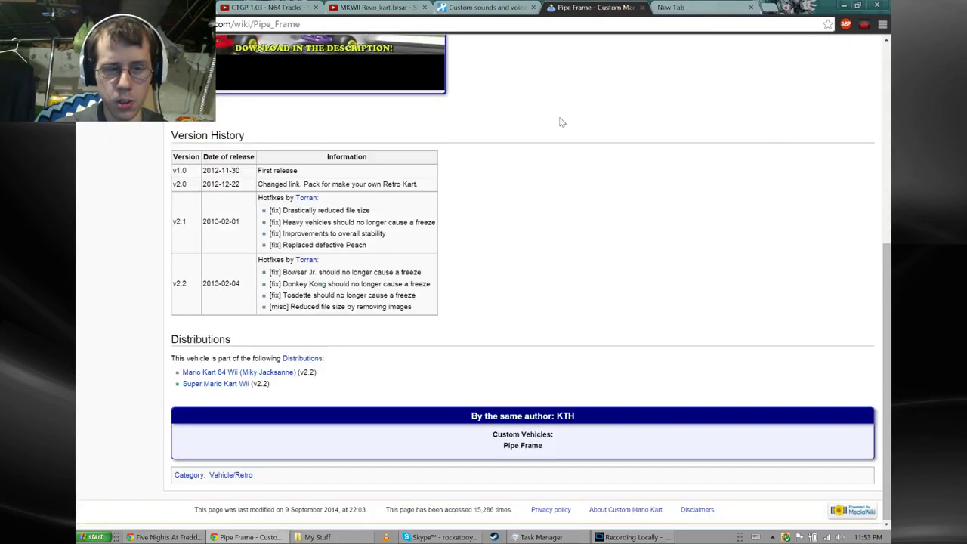
scroll(730, 233, up, 5)
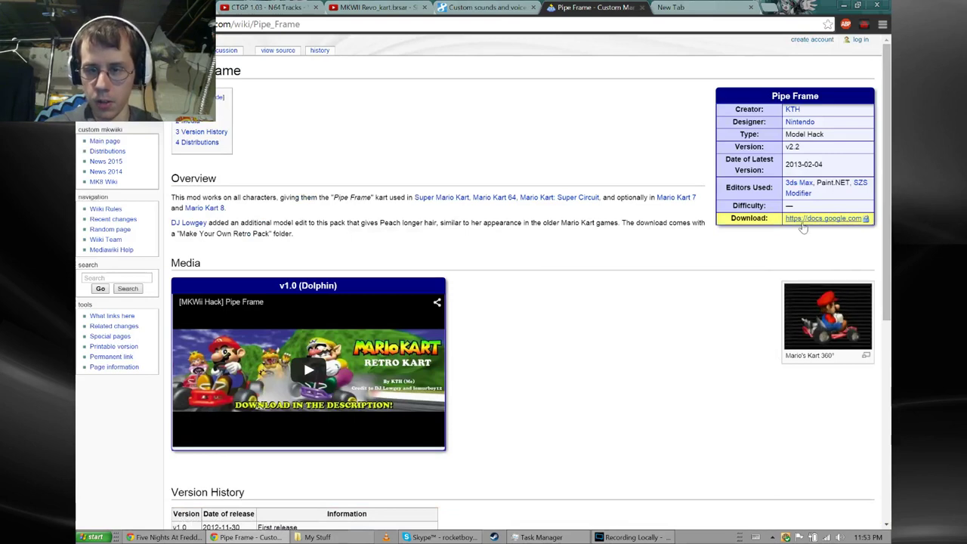
scroll(813, 219, down, 1)
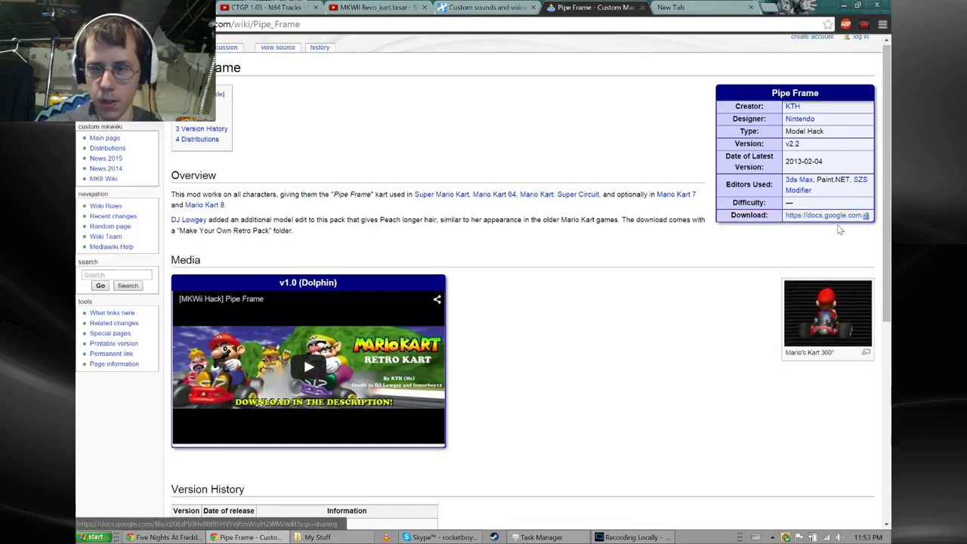
- Download RetroKartPipeFrame(v2.2).7z from the wiki's download link and open its Retro Kart (Pipe Frame) folder in the preview
click(823, 218)
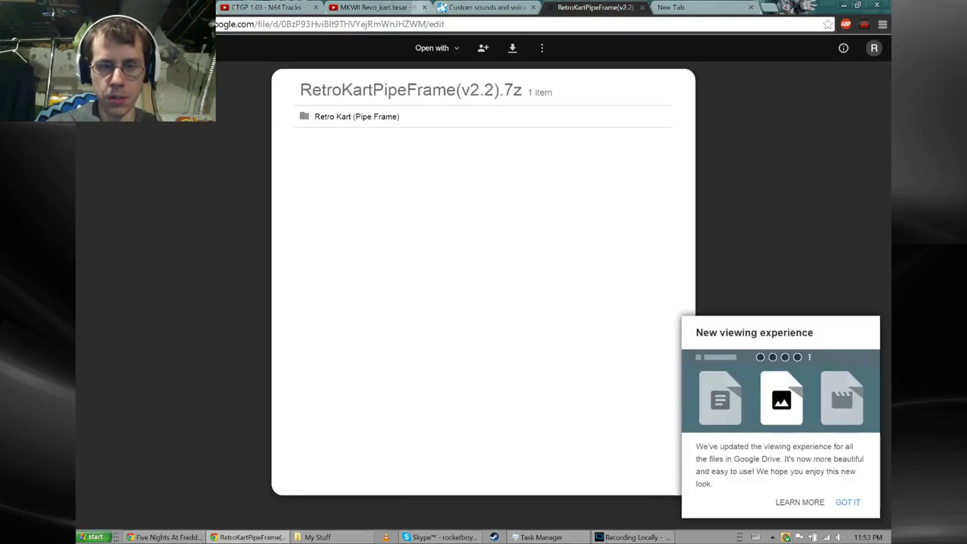
click(514, 48)
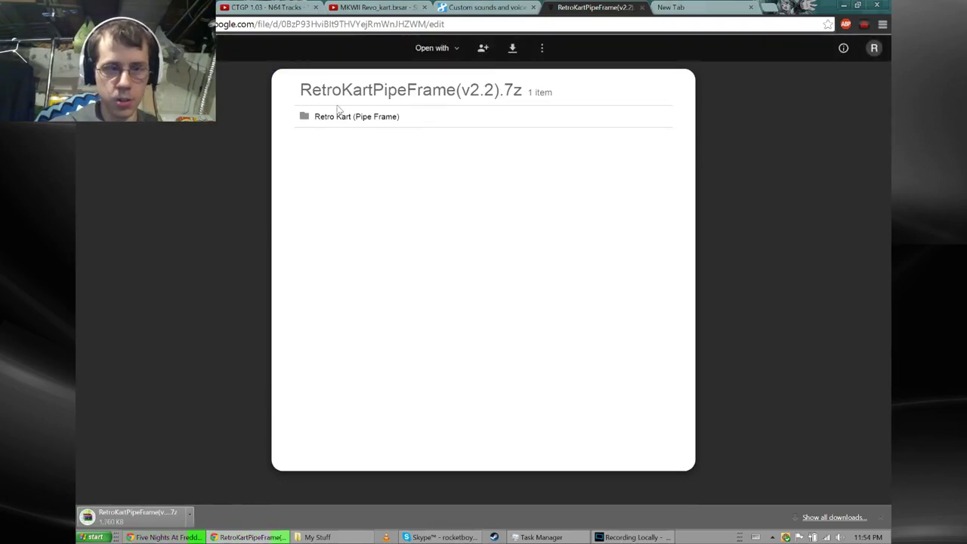
click(393, 116)
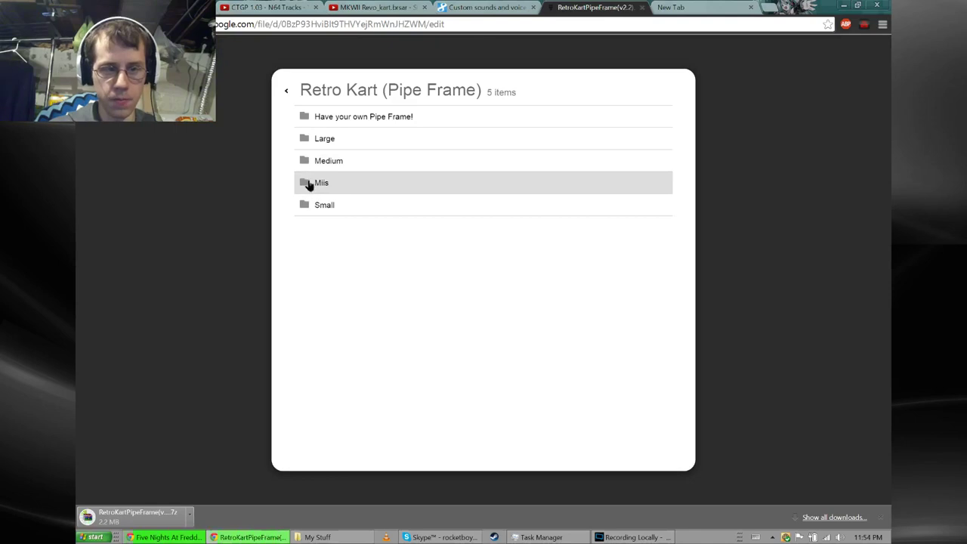
- Look through the Outfit A files under Miis and Large in the archive preview, and return to the archive's top level
click(310, 184)
click(316, 124)
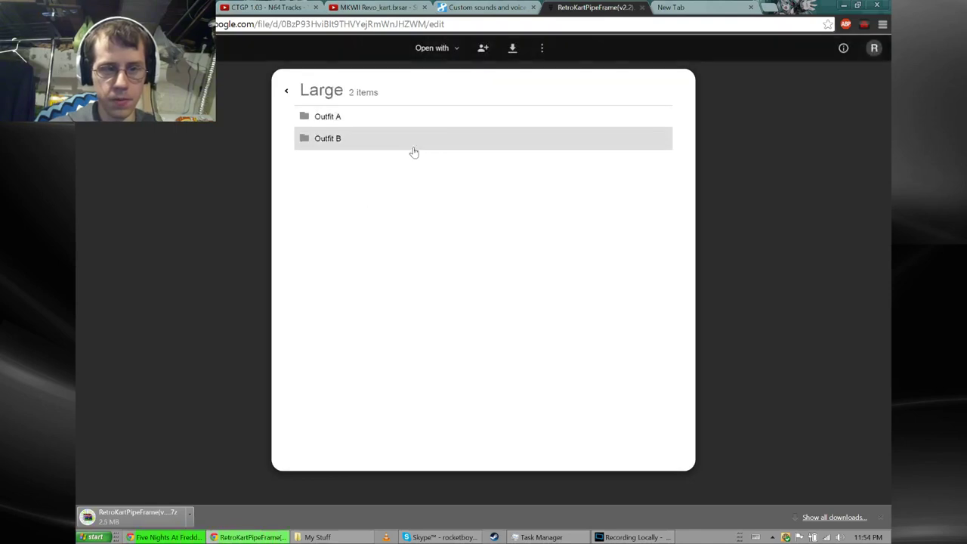
click(341, 117)
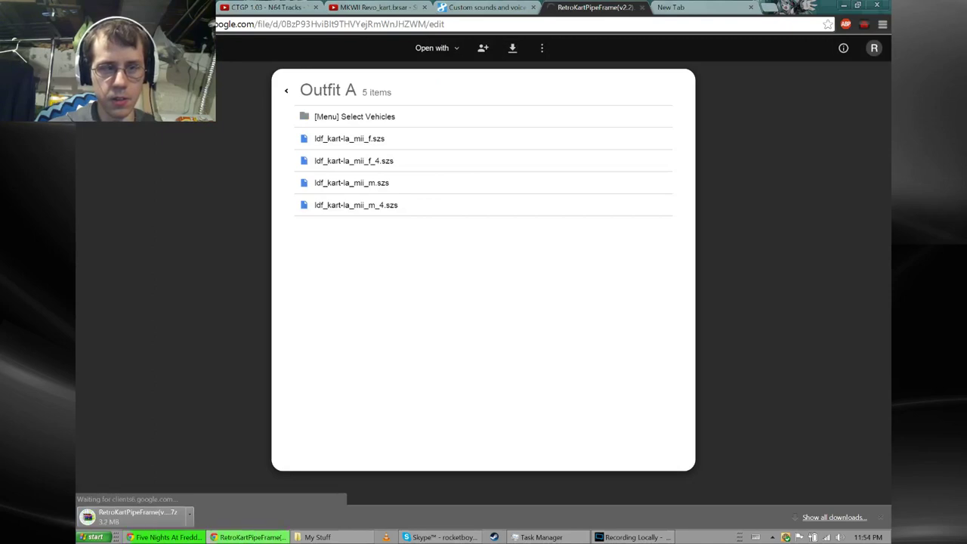
key(alt+Left)
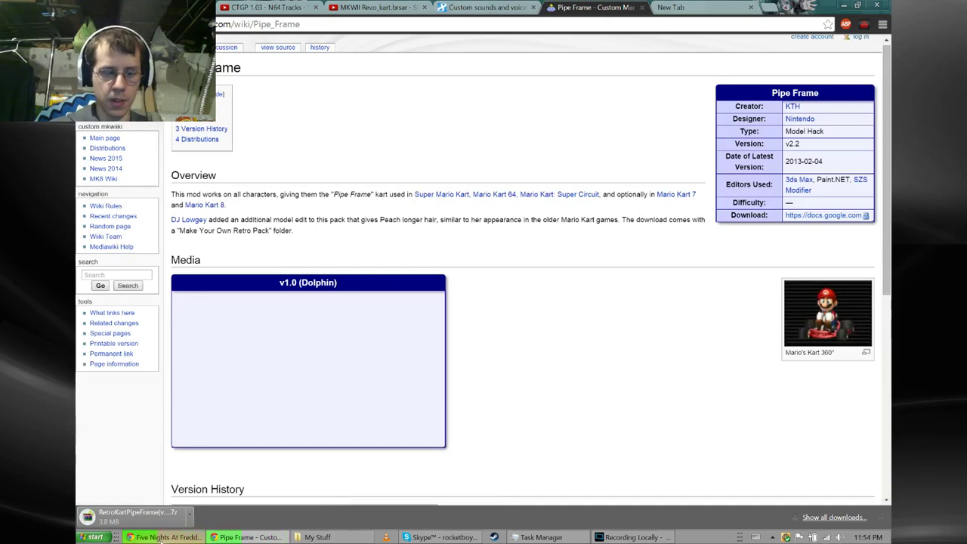
key(alt+Left)
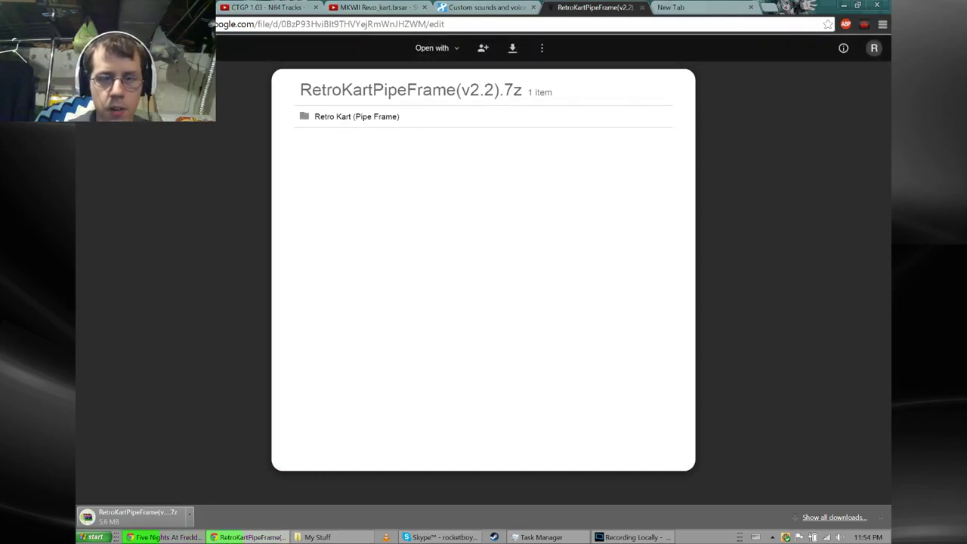
- Examine the Wario folder under Retro Kart (Pipe Frame) and Large in the preview, including its [Menu] Select Vehicles files
click(353, 118)
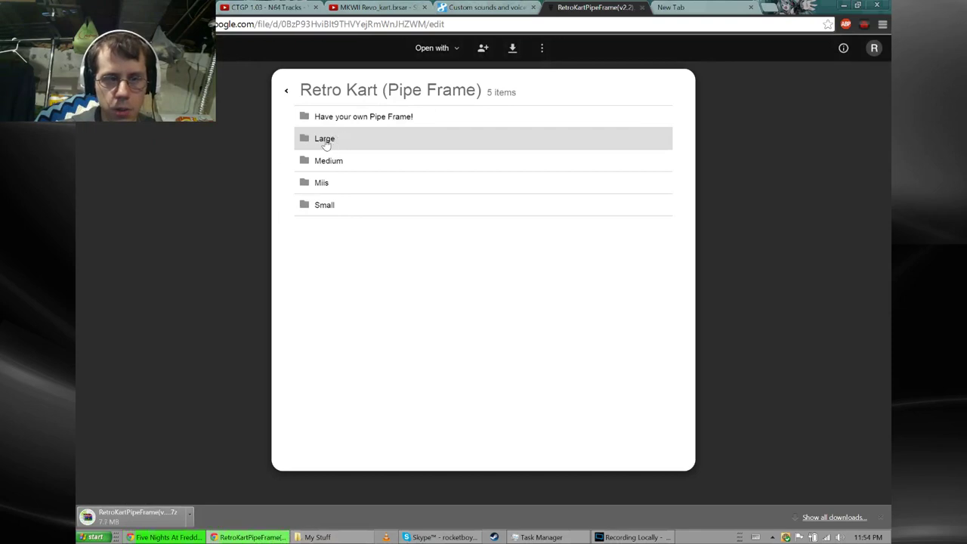
click(333, 140)
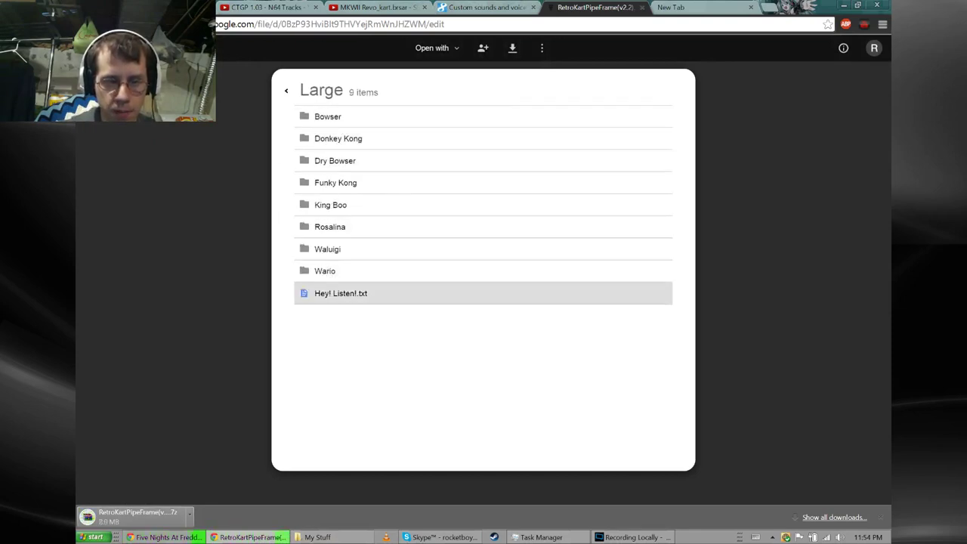
click(323, 271)
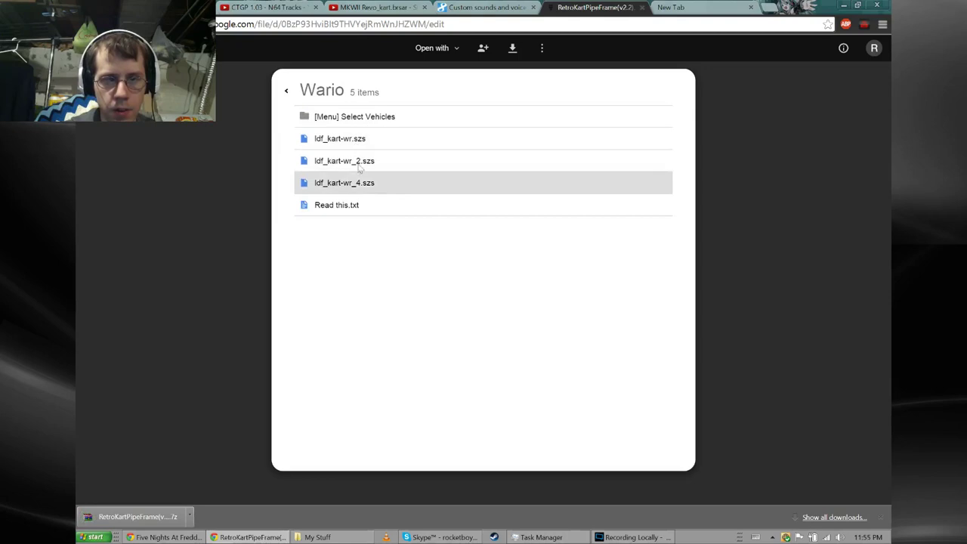
click(342, 121)
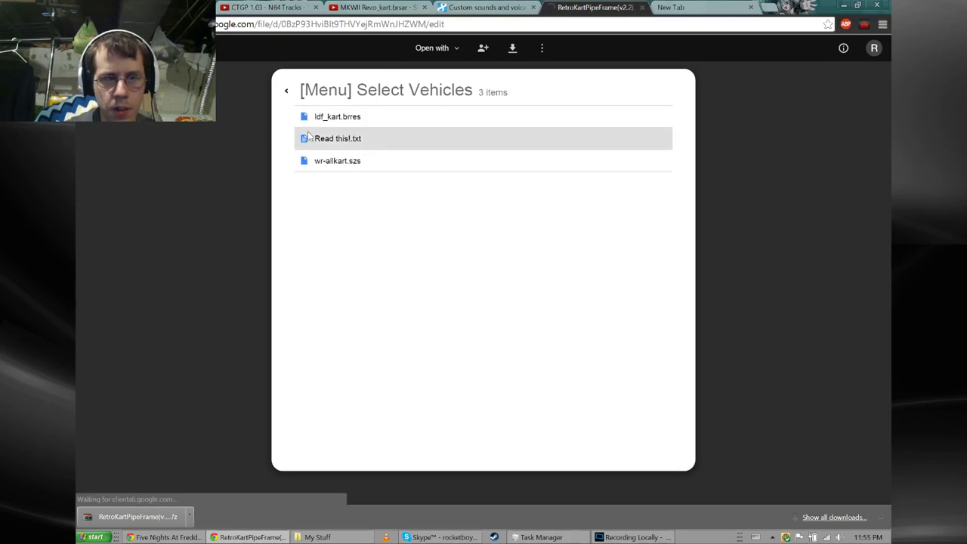
key(alt+Left)
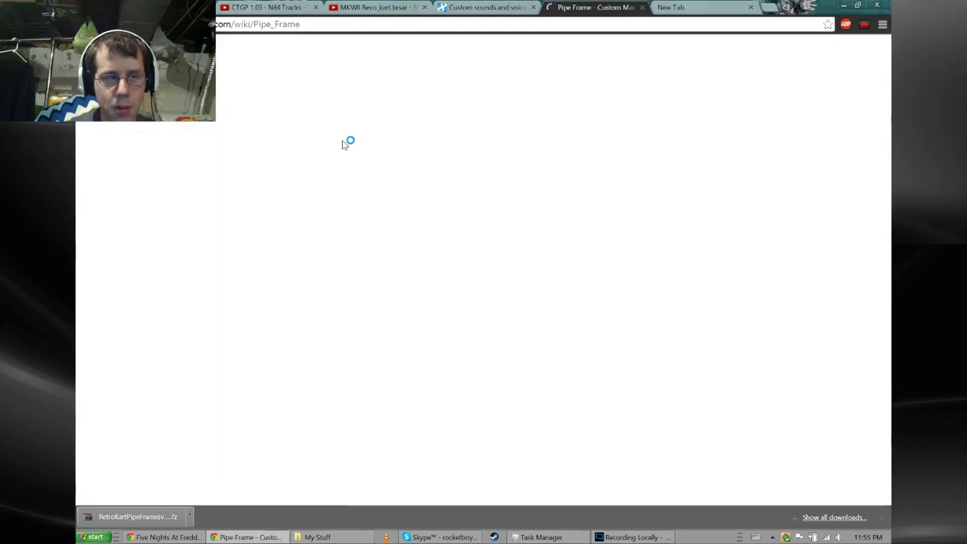
key(alt+Right)
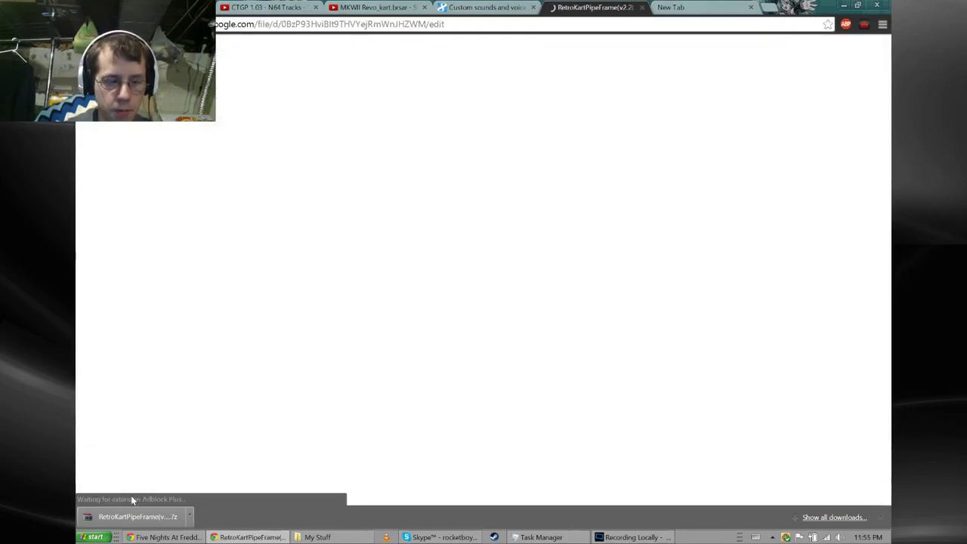
- Open the downloaded RetroKartPipeFrame(v2.2).7z in WinRAR, dismiss the purchase notices and open its Retro Kart (Pipe Frame) folder
click(132, 520)
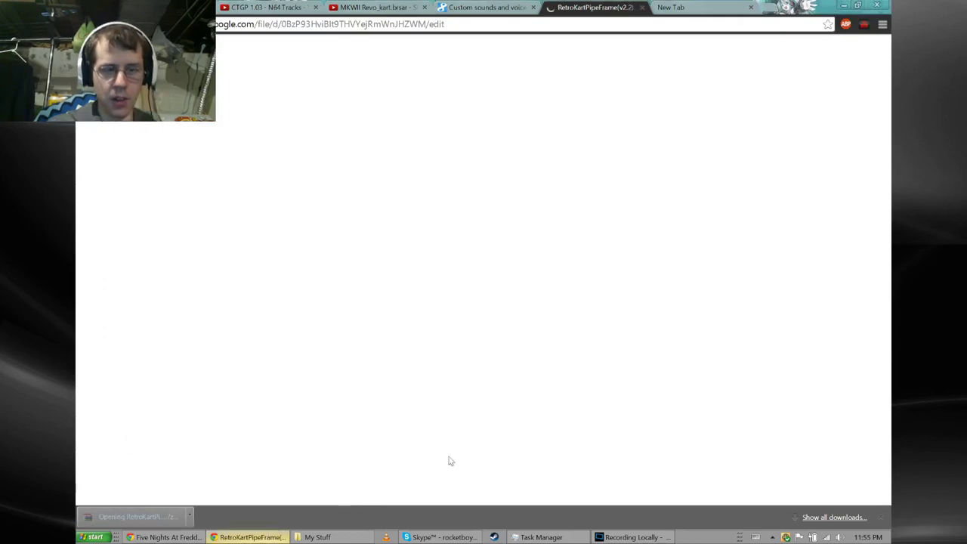
click(845, 6)
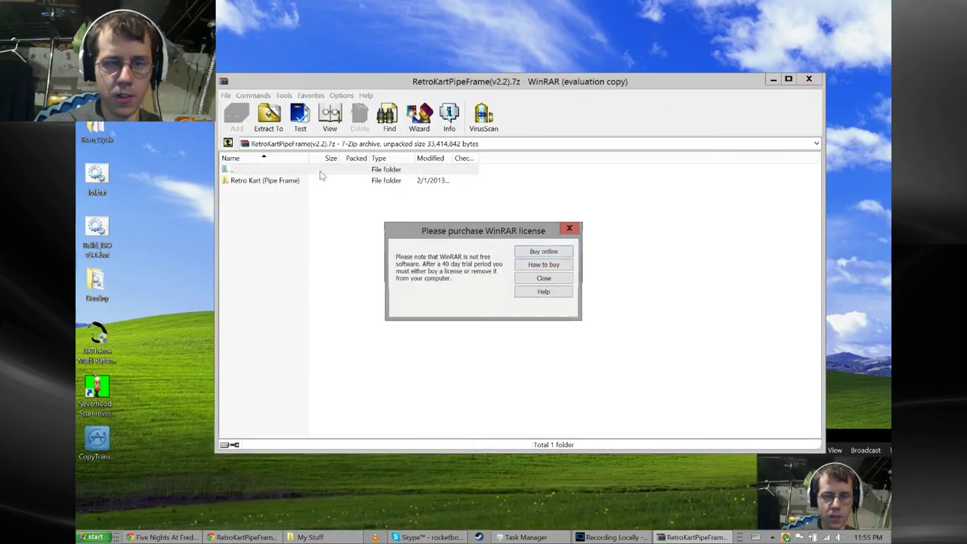
click(545, 279)
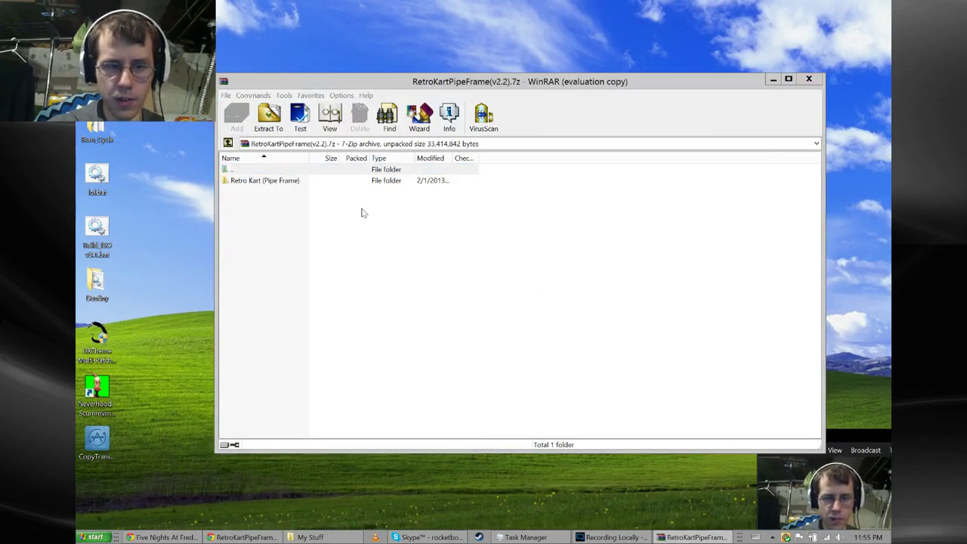
double_click(237, 185)
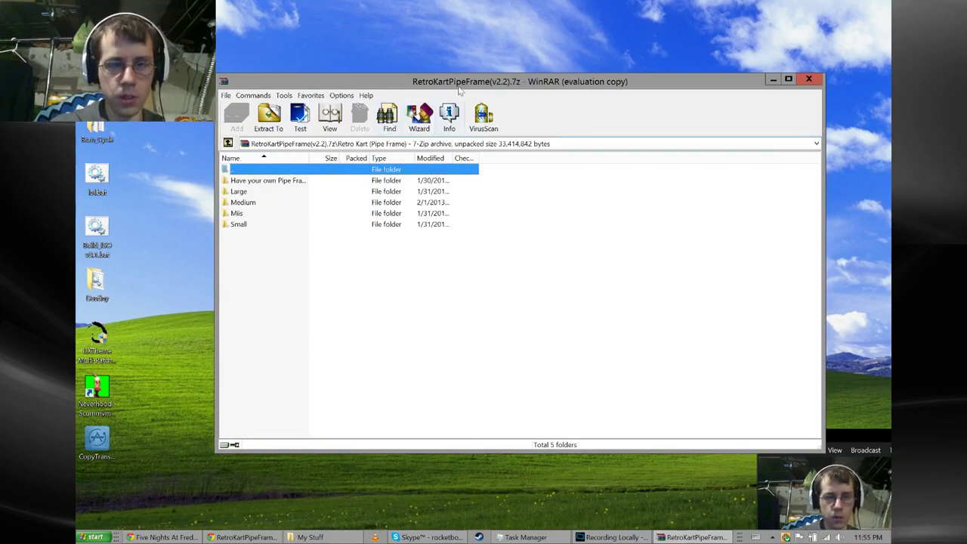
click(541, 120)
click(696, 538)
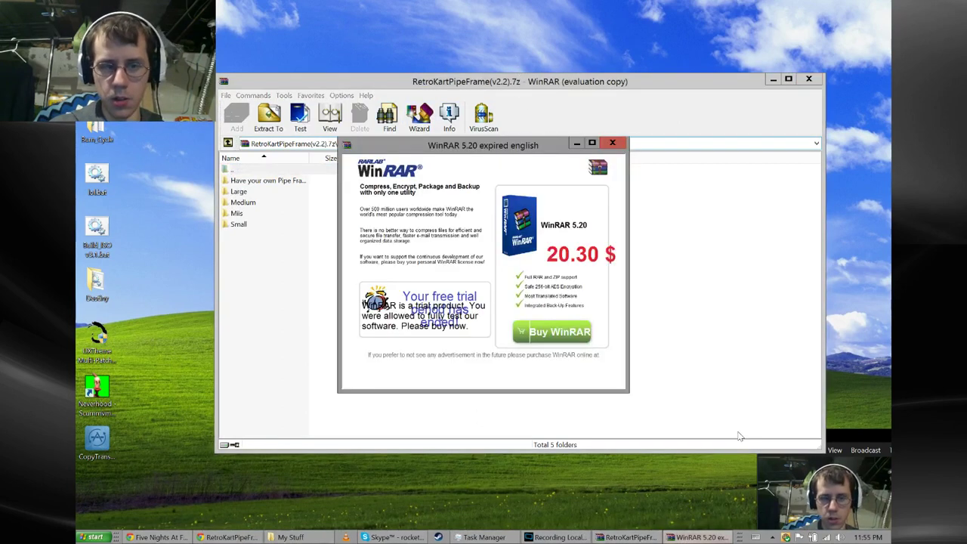
click(616, 144)
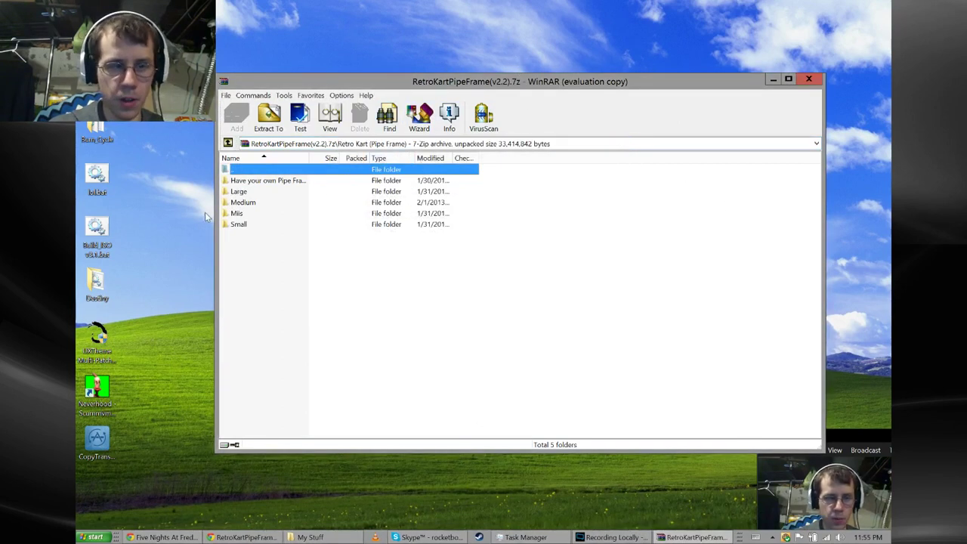
- Examine the Bowser folder and its [Menu] Select Vehicles files under Large, and return to the Large folder
double_click(245, 193)
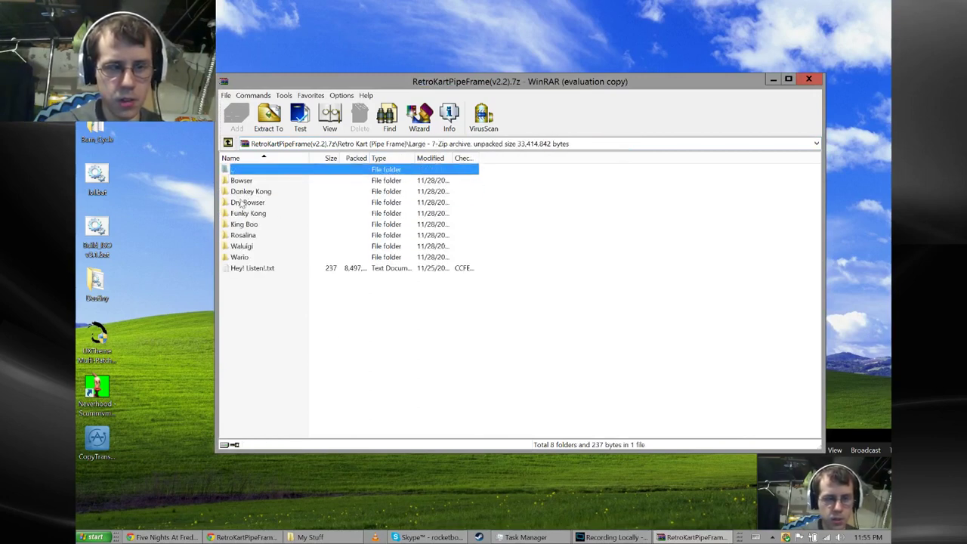
double_click(240, 182)
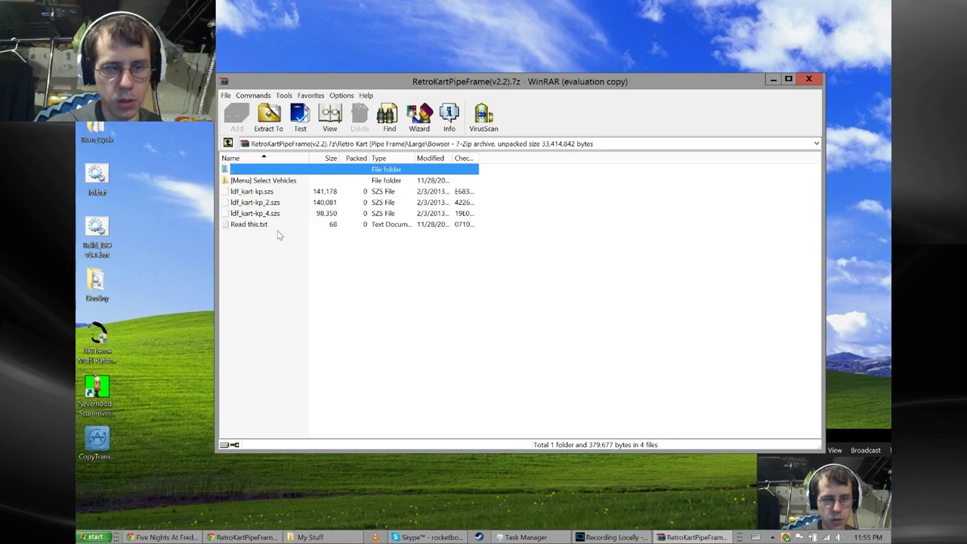
double_click(275, 181)
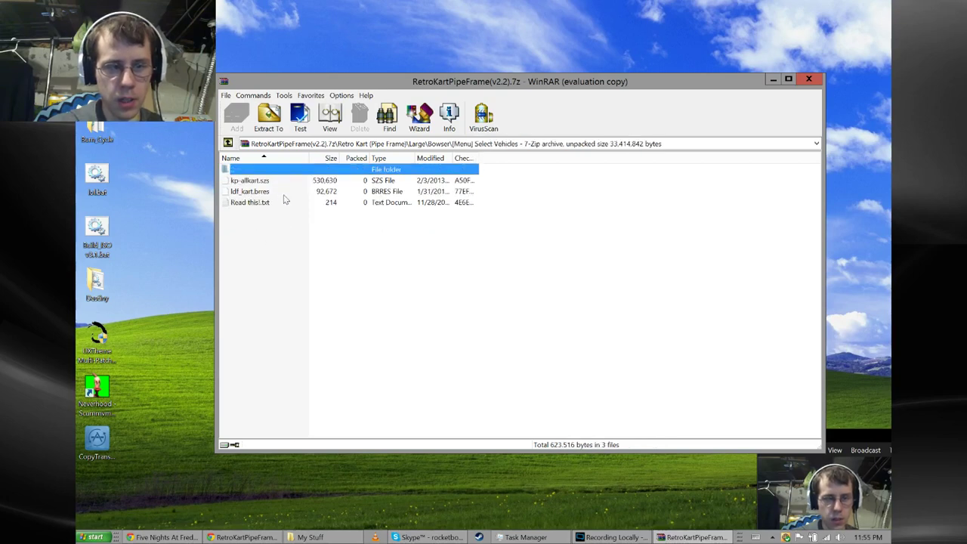
double_click(226, 170)
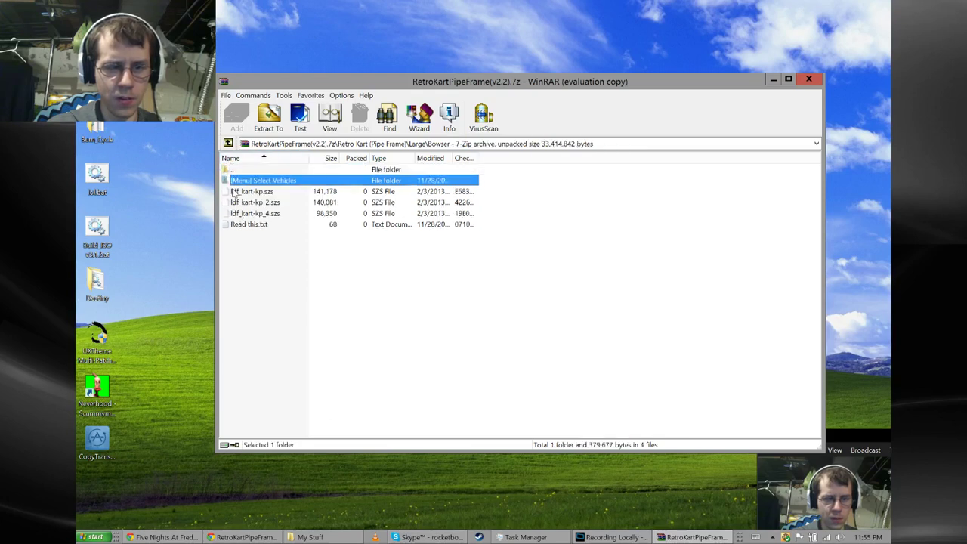
click(225, 171)
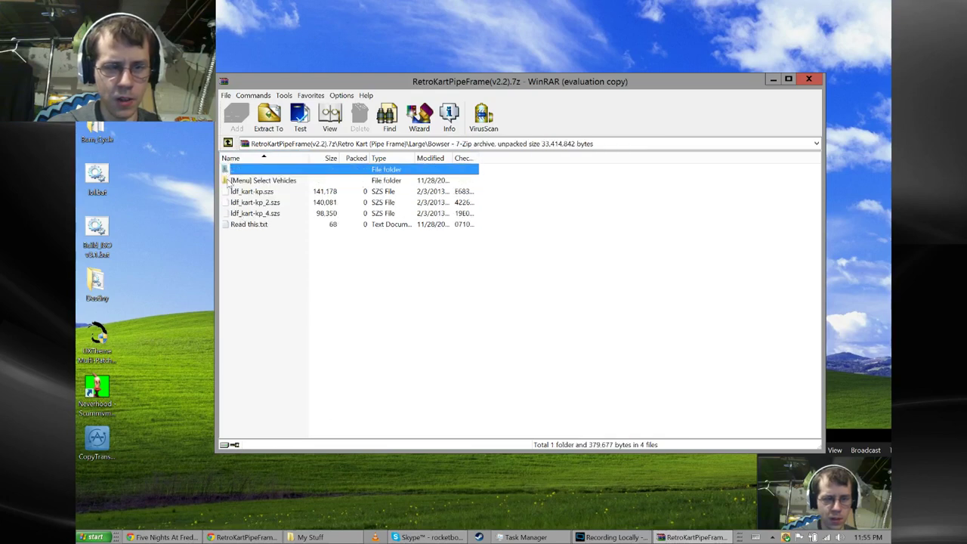
double_click(224, 171)
- Examine the Dry Bowser and Funky Kong folders with their [Menu] Select Vehicles files, returning to Large after each
double_click(235, 202)
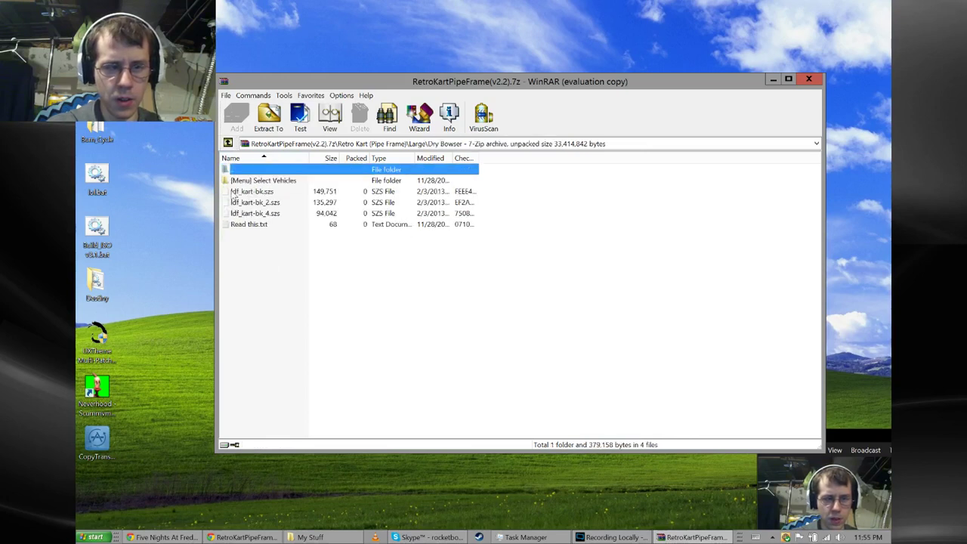
double_click(226, 181)
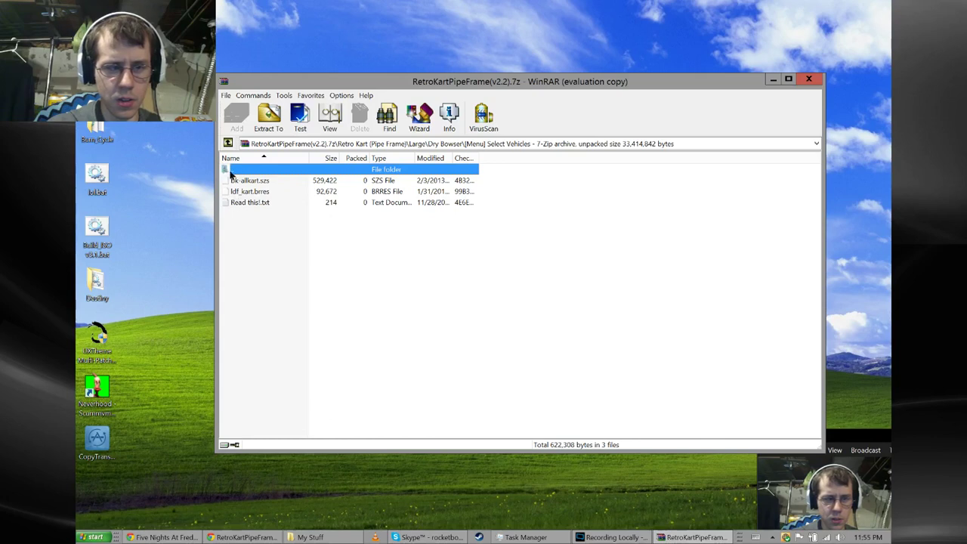
double_click(226, 170)
double_click(226, 171)
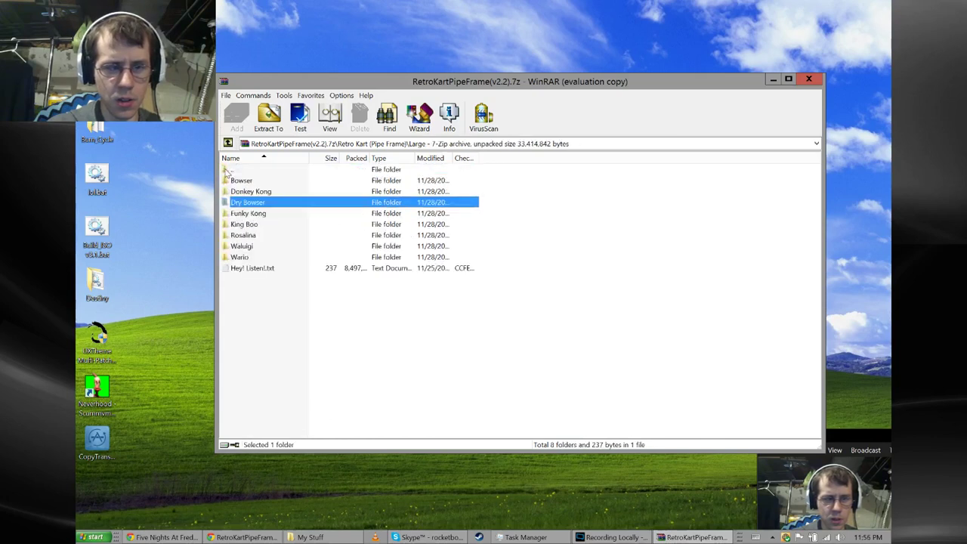
double_click(228, 213)
double_click(231, 181)
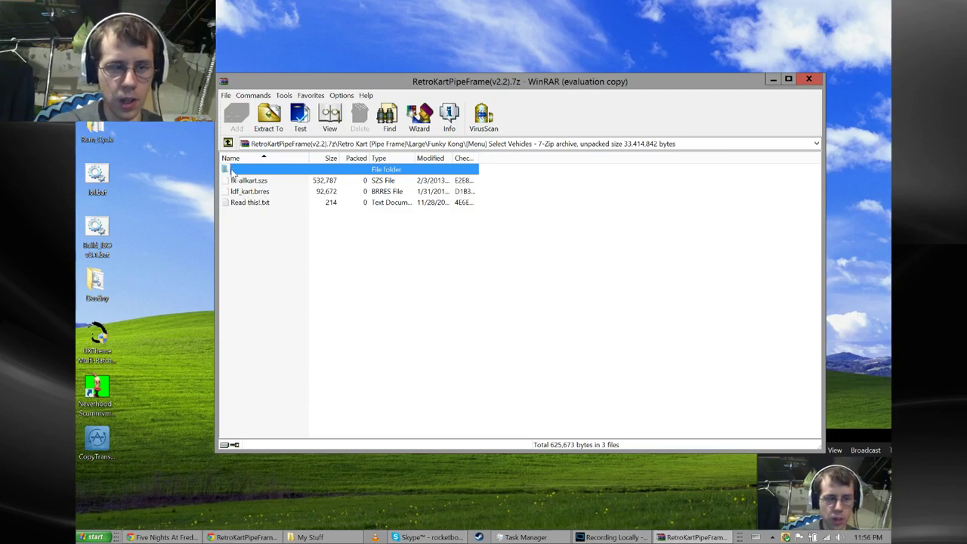
double_click(234, 171)
double_click(230, 174)
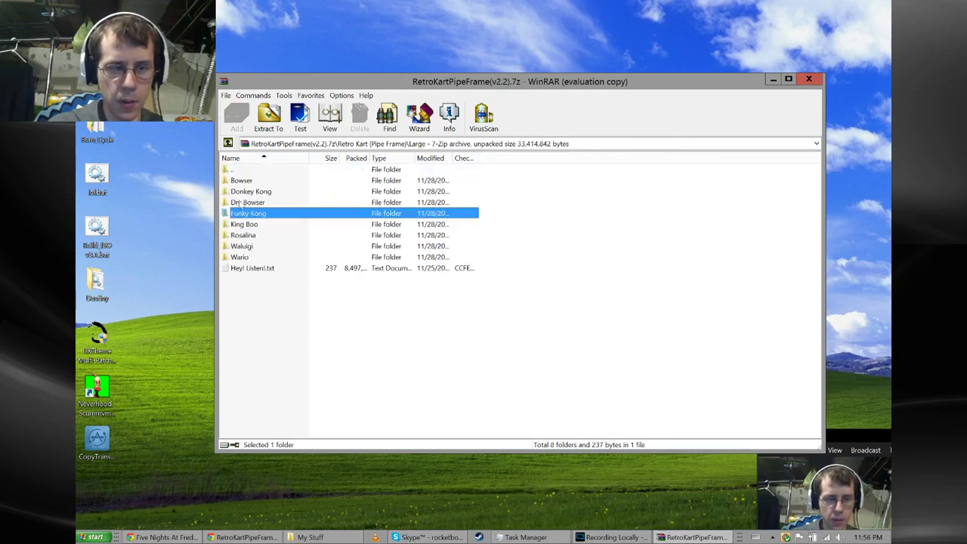
- Open King Boo's [Menu] Select Vehicles folder and read its Read this!.txt in Notepad
double_click(239, 225)
double_click(240, 181)
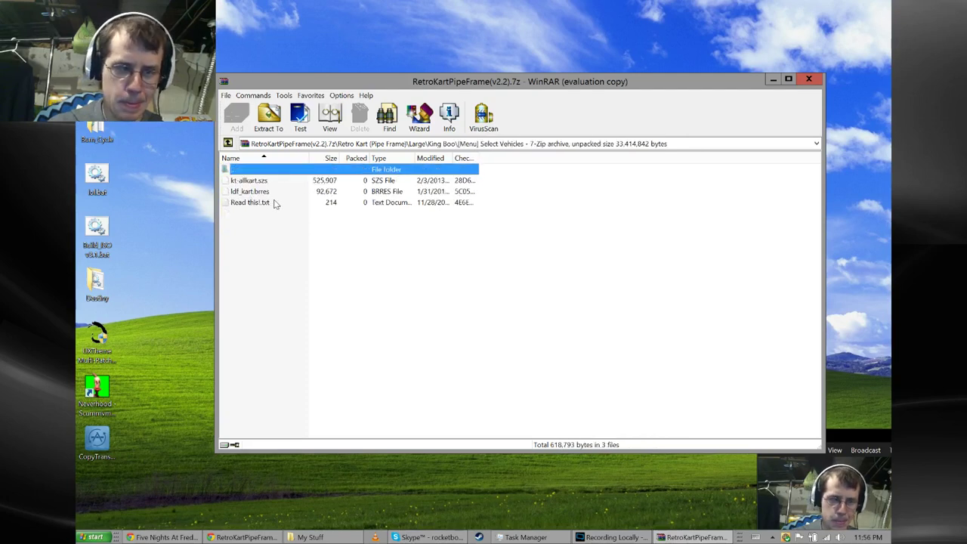
double_click(272, 204)
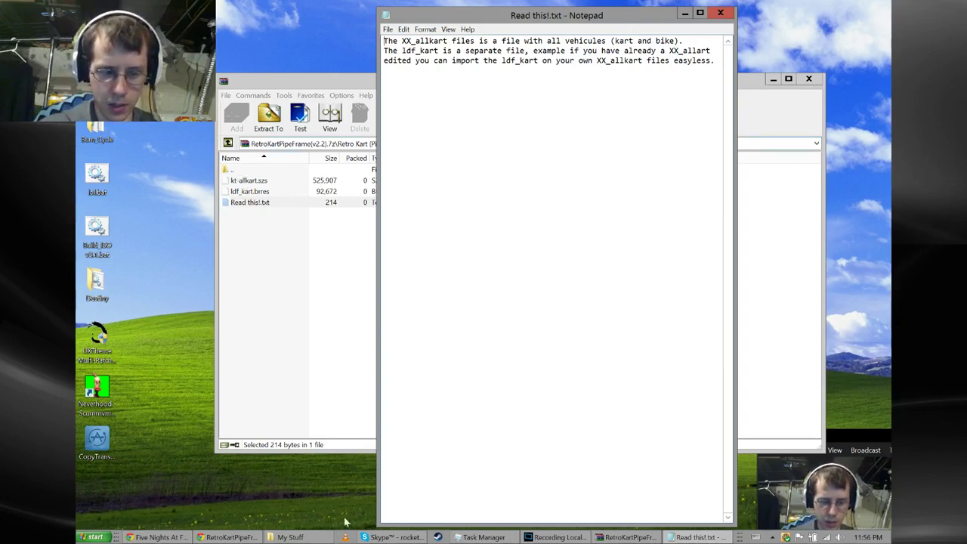
- Switch to the My Stuff folder in File Explorer and look through the files starting with ldf
click(291, 537)
click(423, 337)
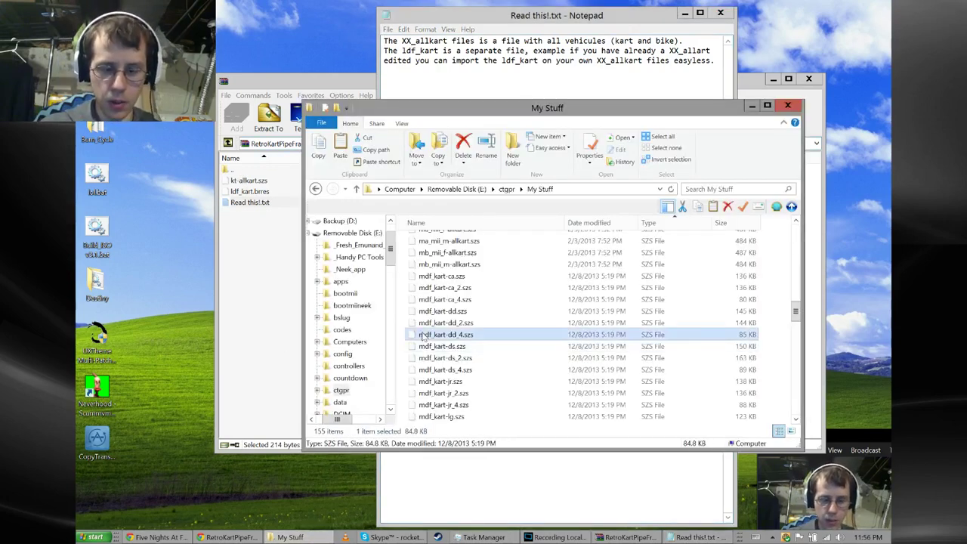
text(ldf)
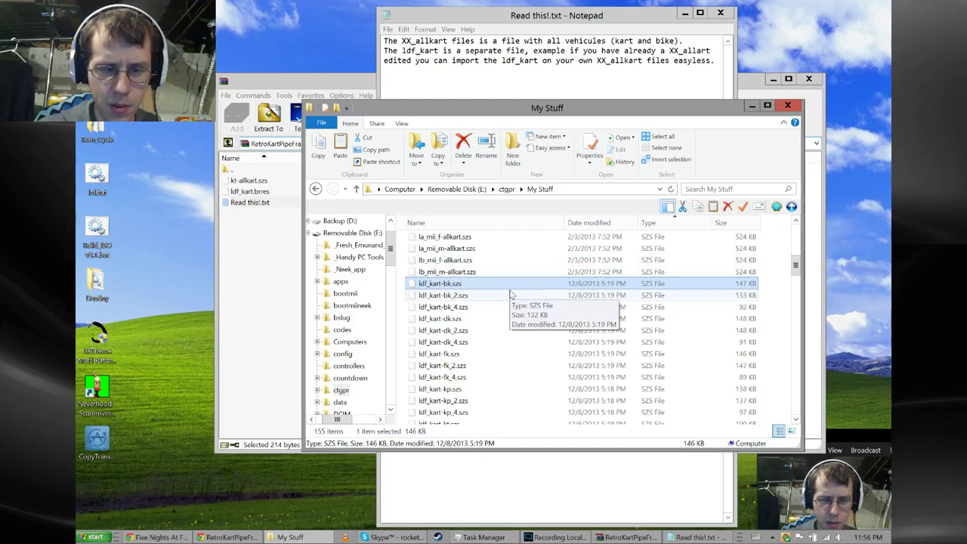
drag(796, 266, 794, 301)
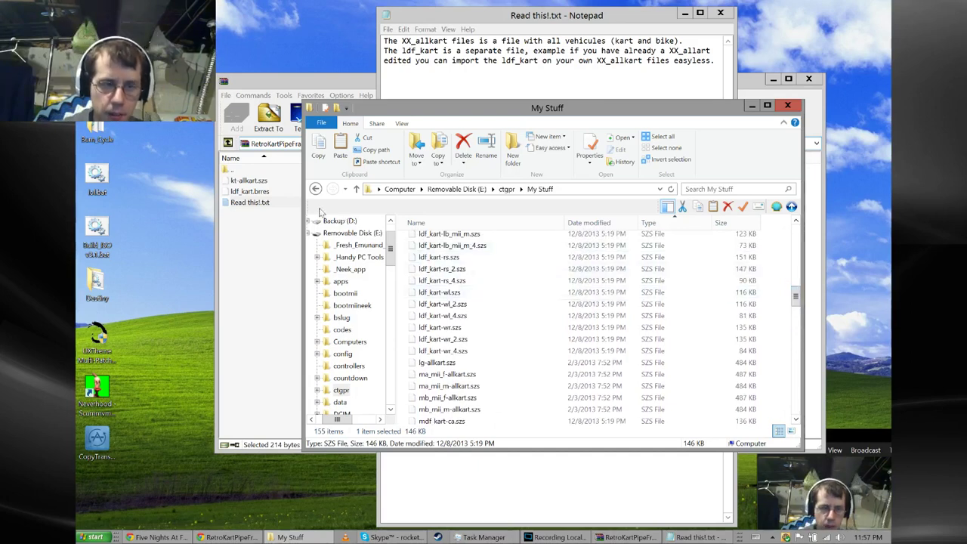
- Return to WinRAR, review the King Boo folder's kart and [Menu] Select Vehicles files, and bring Read this!.txt back to the front
click(254, 195)
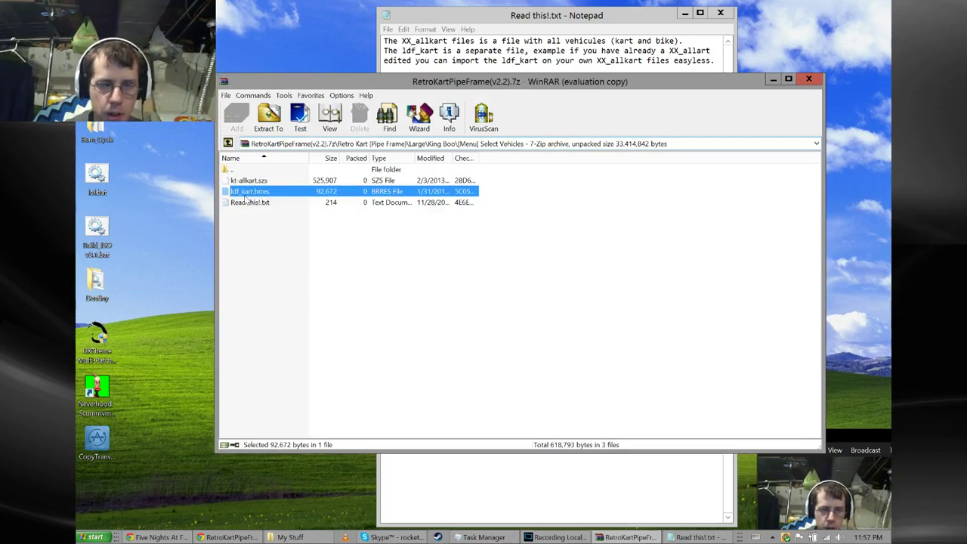
double_click(225, 170)
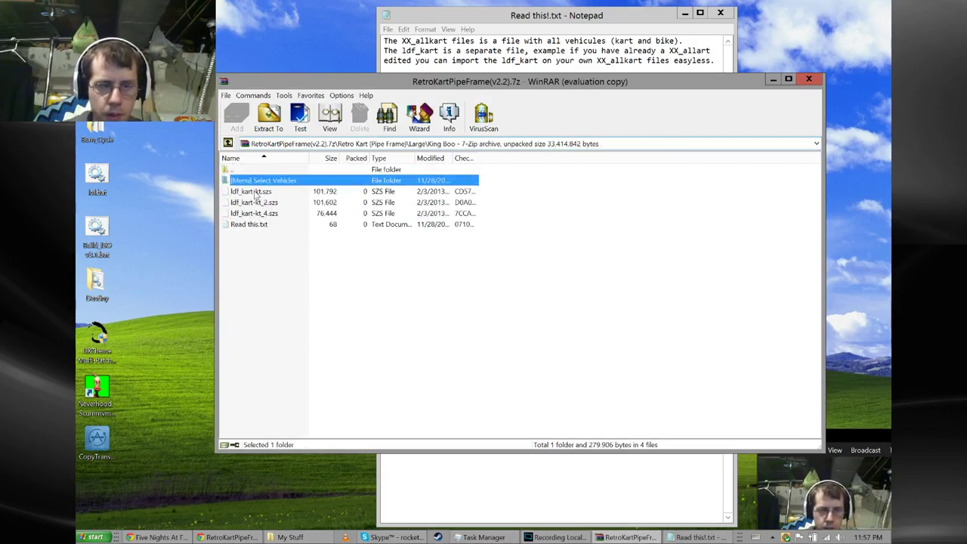
double_click(246, 182)
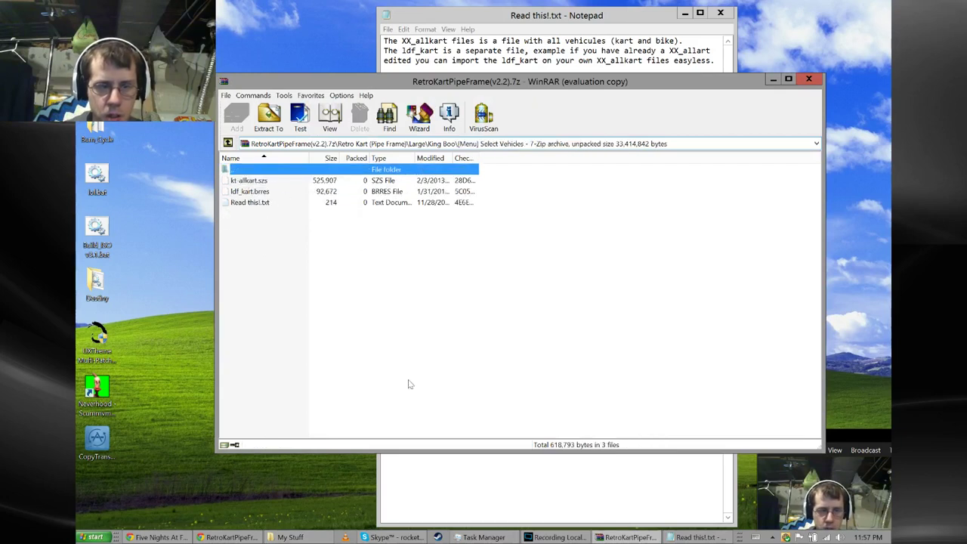
click(442, 60)
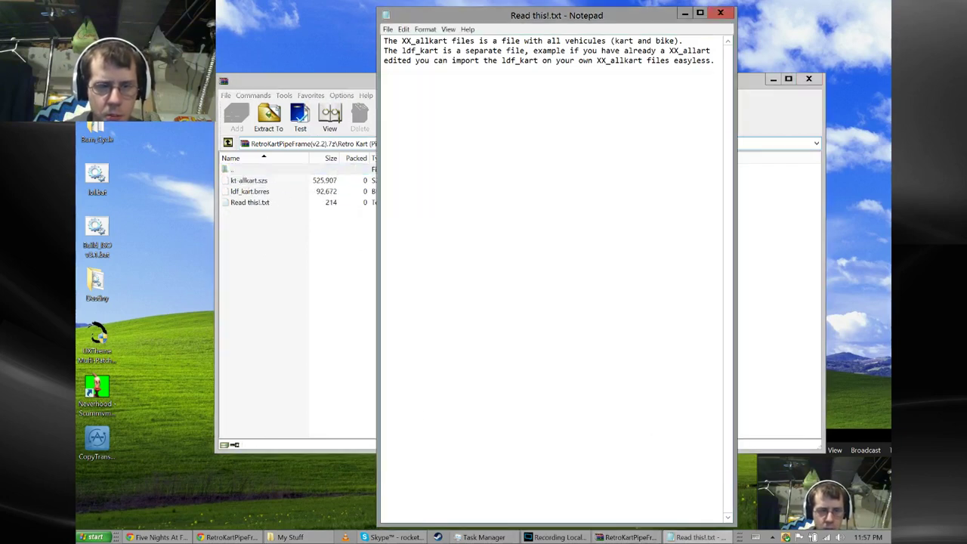
- Close Read this!.txt, examine the allkart files in My Stuff, and compare them with King Boo's kt-allkart.szs and ldf_kart.brres in WinRAR
click(720, 13)
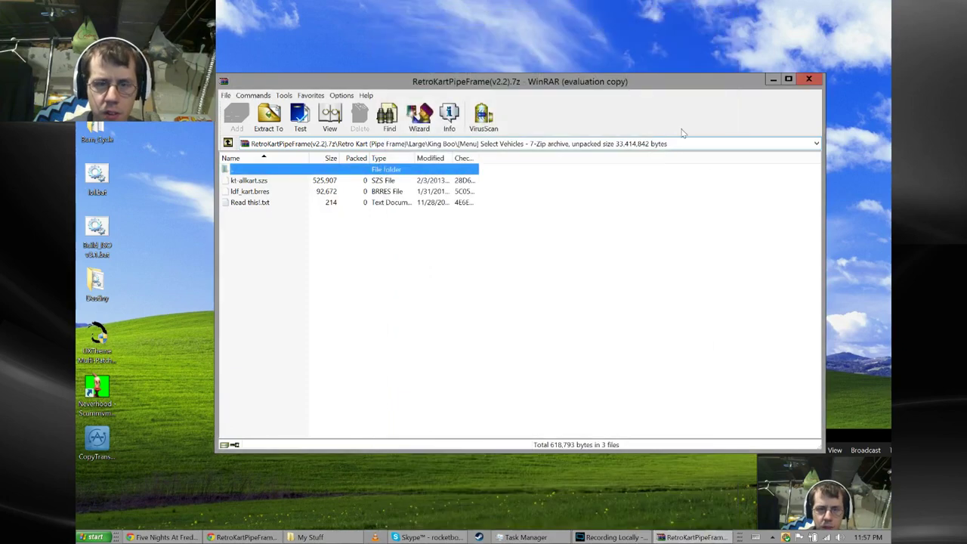
click(310, 538)
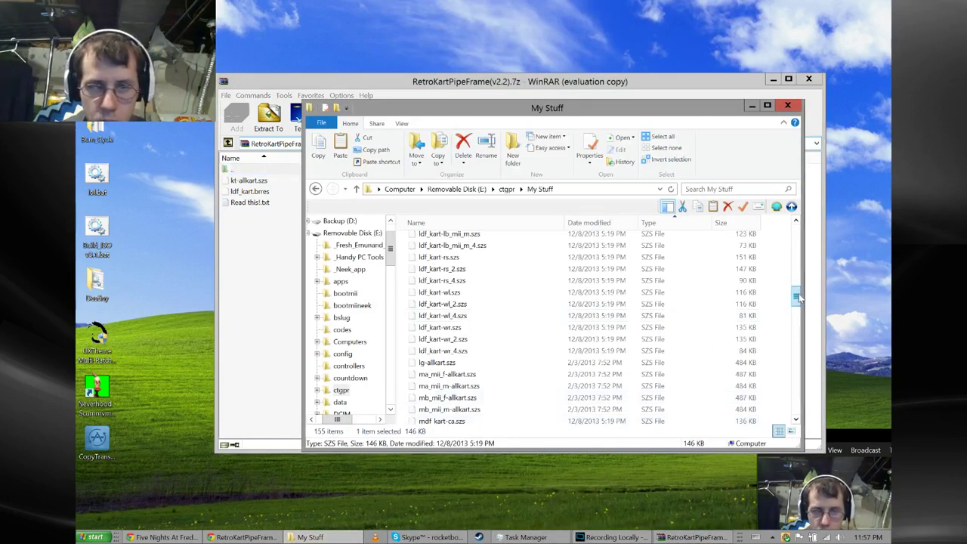
drag(799, 301, 782, 257)
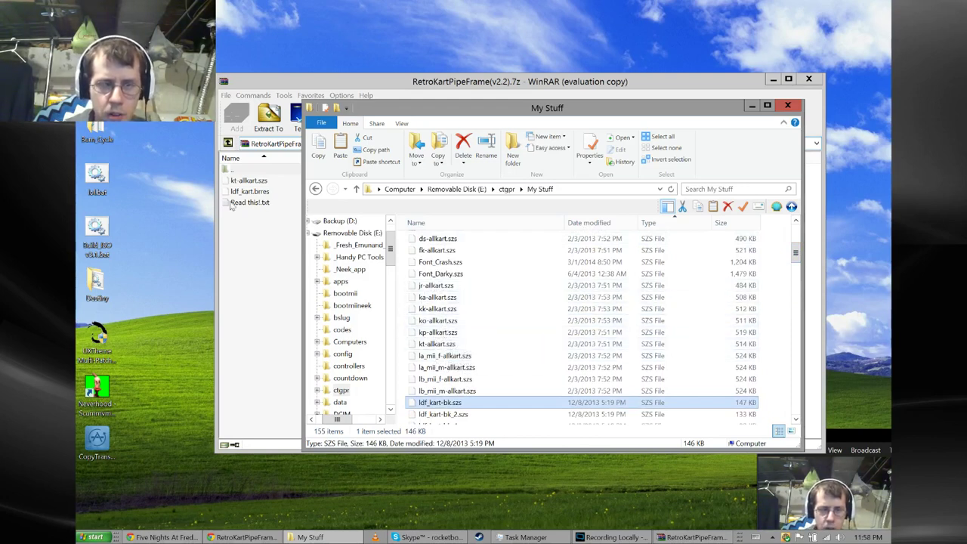
click(242, 183)
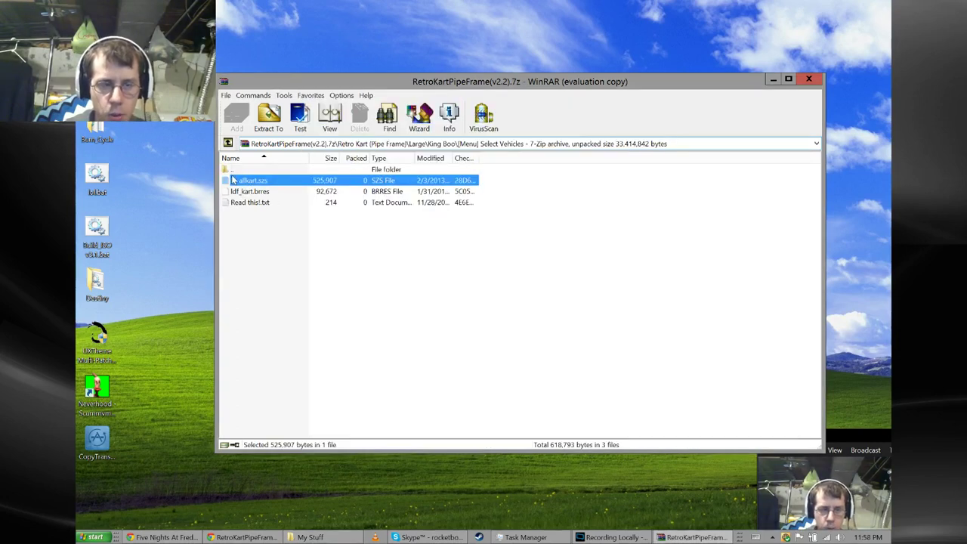
click(244, 193)
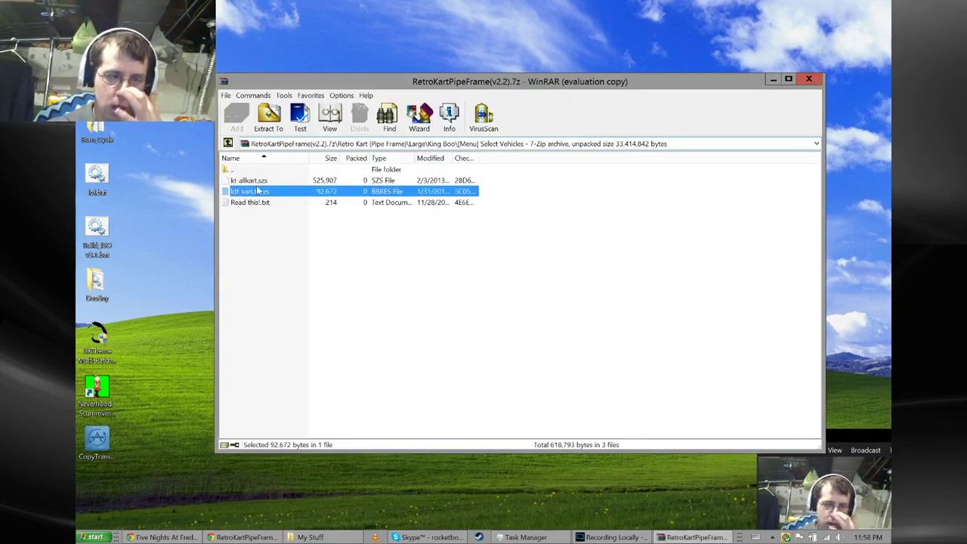
- Examine Birdo's kart and [Menu] Select Vehicles files in the Medium folder, and return to the Retro Kart (Pipe Frame) folder
double_click(227, 171)
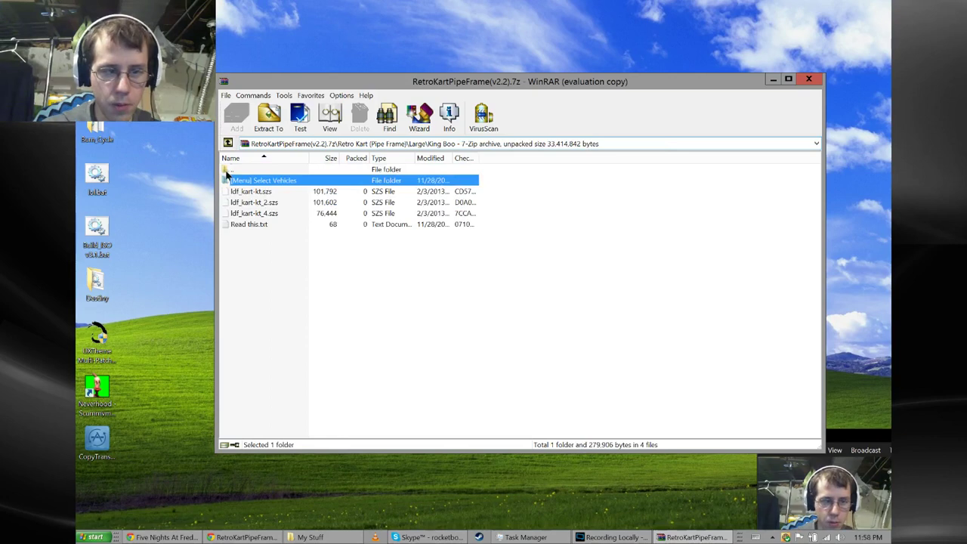
double_click(226, 171)
double_click(227, 171)
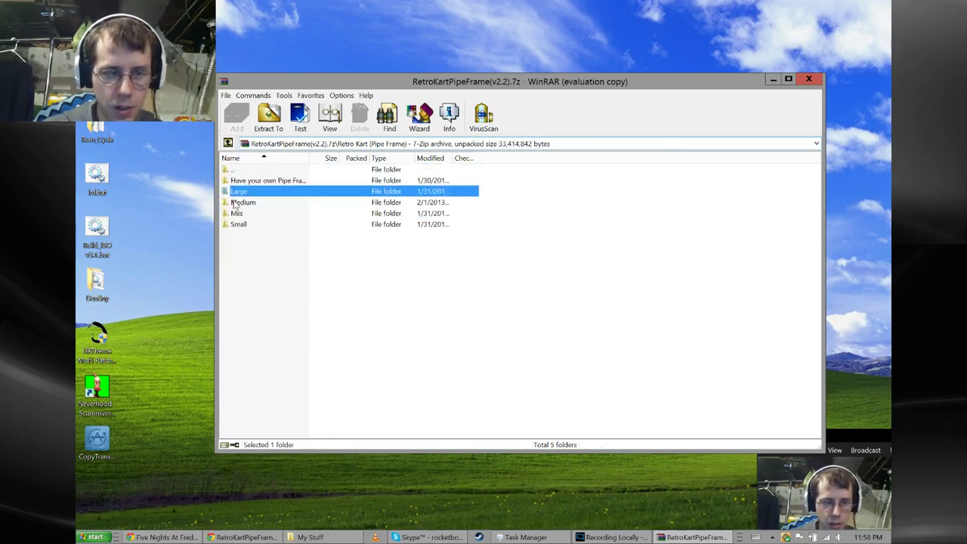
double_click(241, 202)
double_click(227, 186)
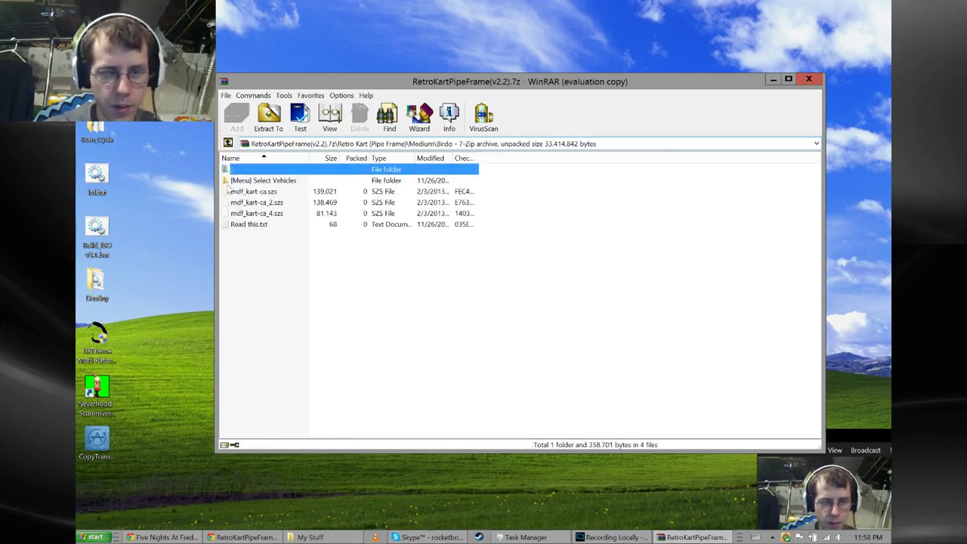
double_click(229, 181)
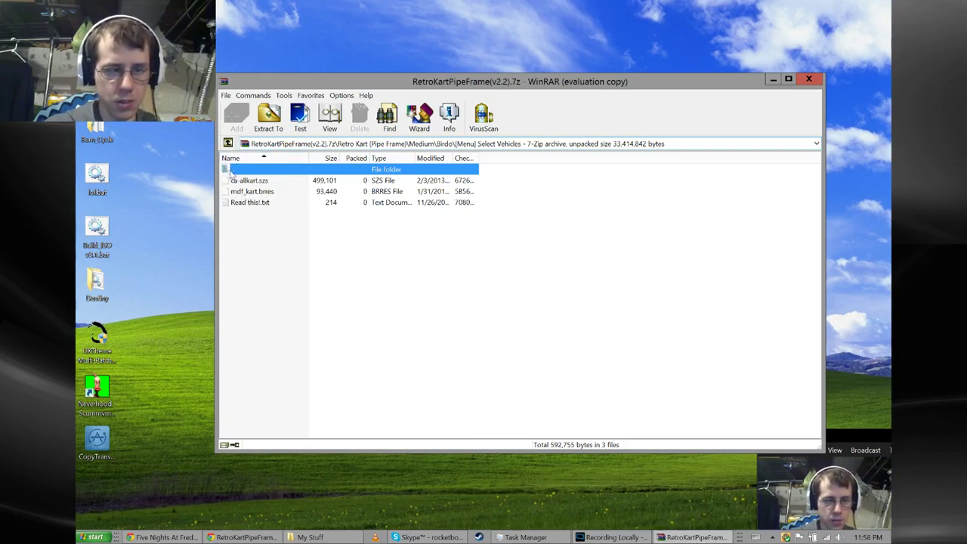
double_click(231, 170)
double_click(231, 171)
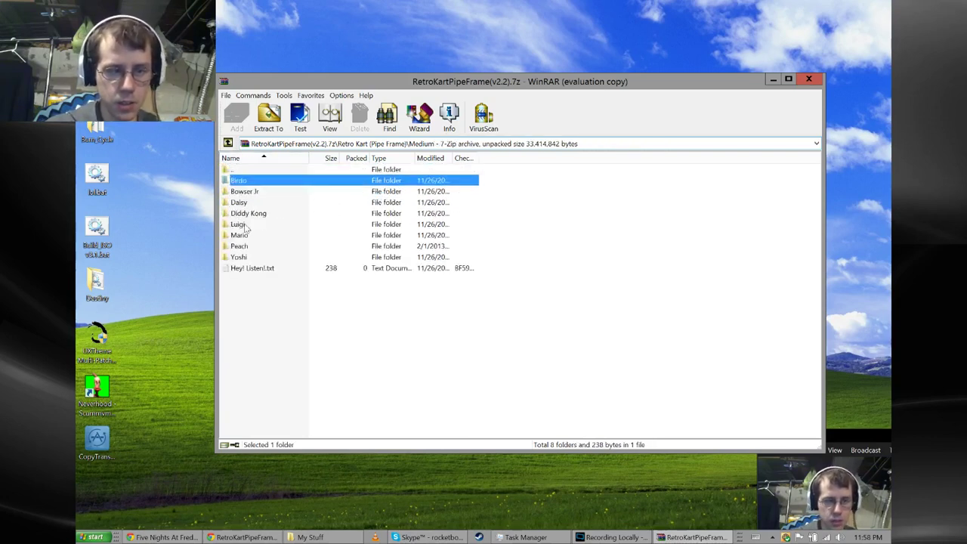
double_click(229, 171)
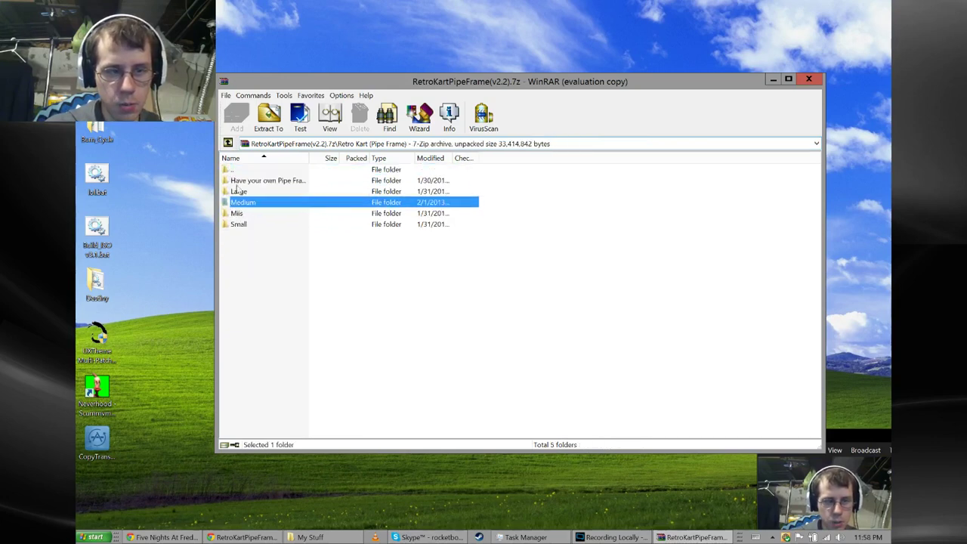
- Examine the Miis Medium Outfit A folder and its [Menu] Select Vehicles files, and return to the Retro Kart (Pipe Frame) folder
double_click(235, 214)
double_click(236, 192)
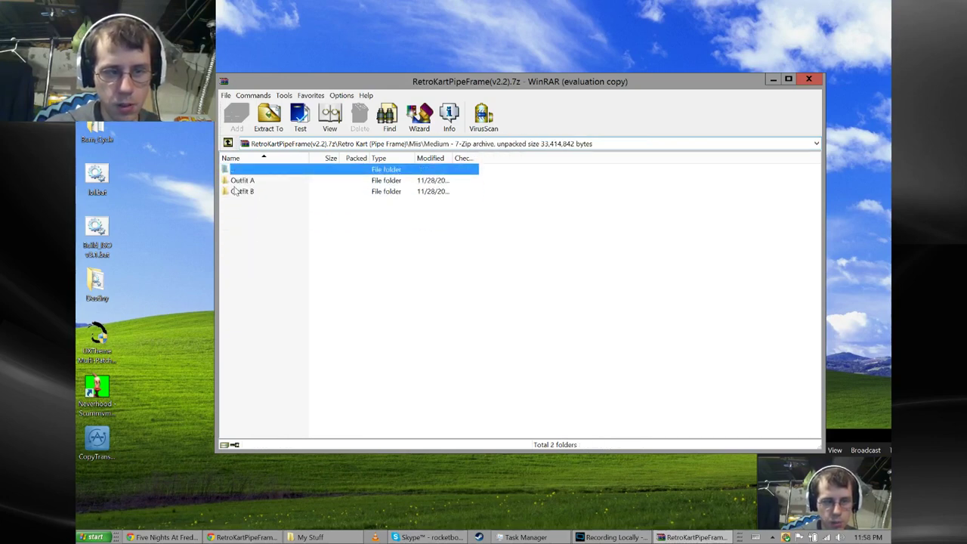
double_click(241, 182)
double_click(241, 181)
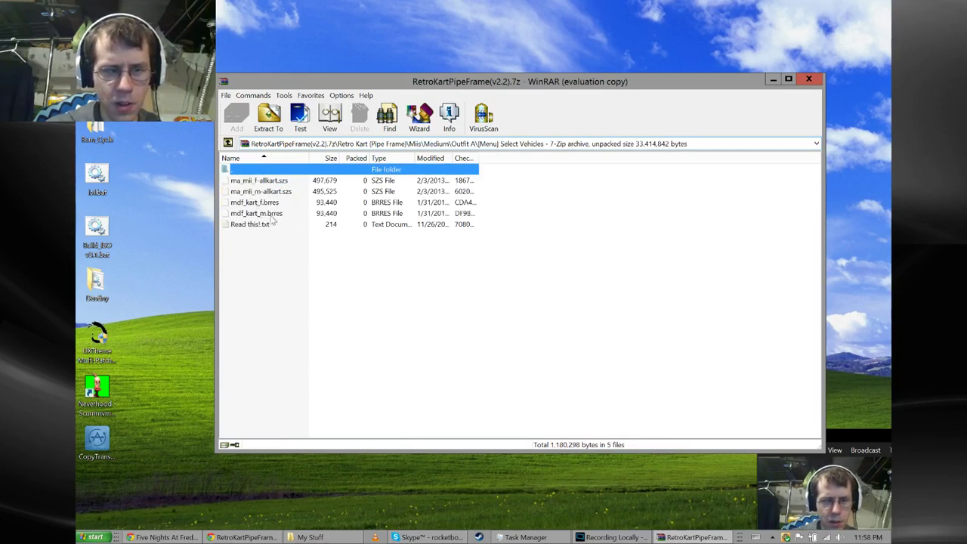
double_click(247, 172)
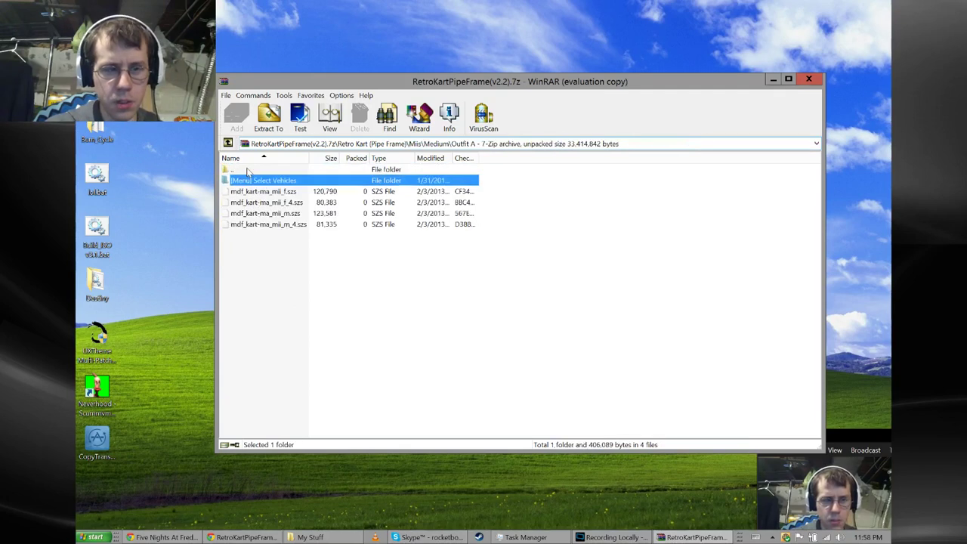
double_click(257, 171)
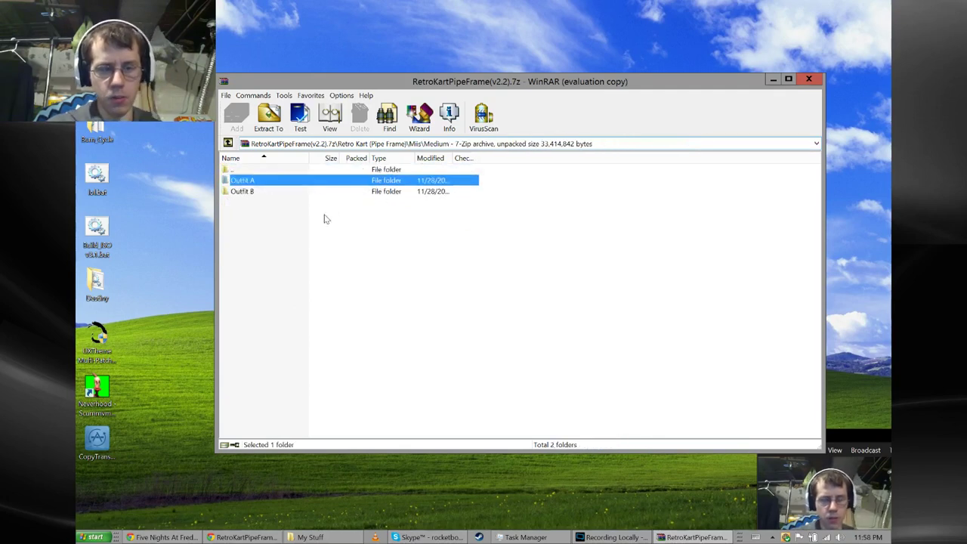
double_click(249, 169)
double_click(227, 169)
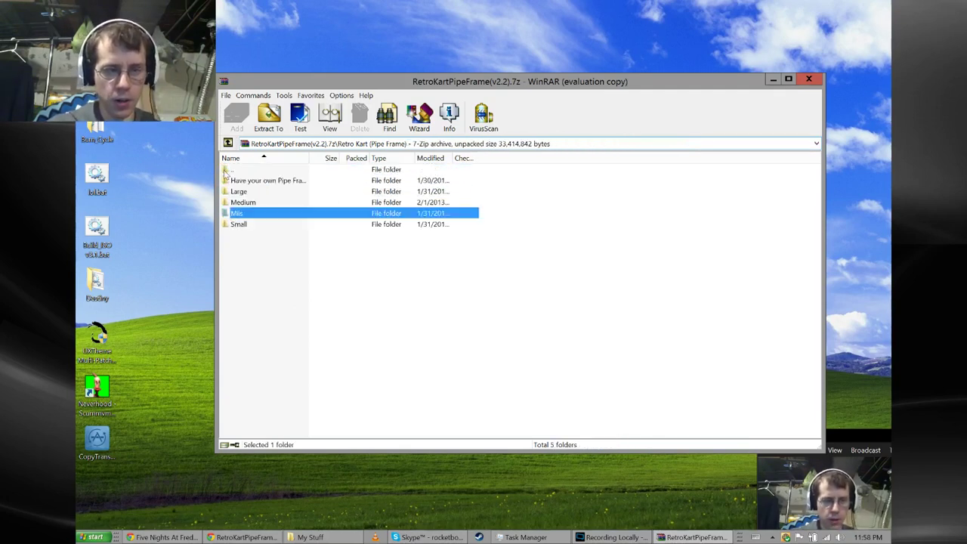
- View Baby Luigi's files in the Small folder, and switch to My Stuff in File Explorer to find the matching sdf_kart files
double_click(239, 224)
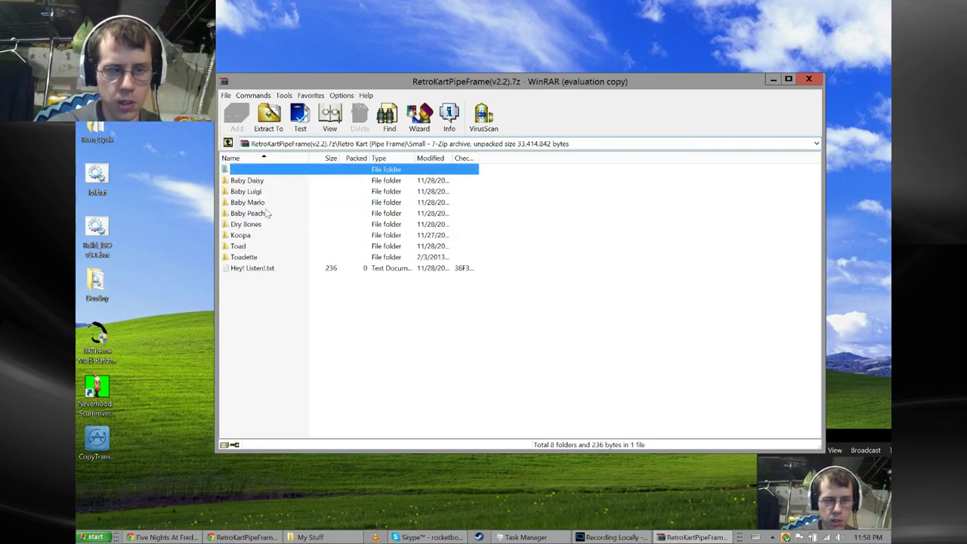
double_click(241, 194)
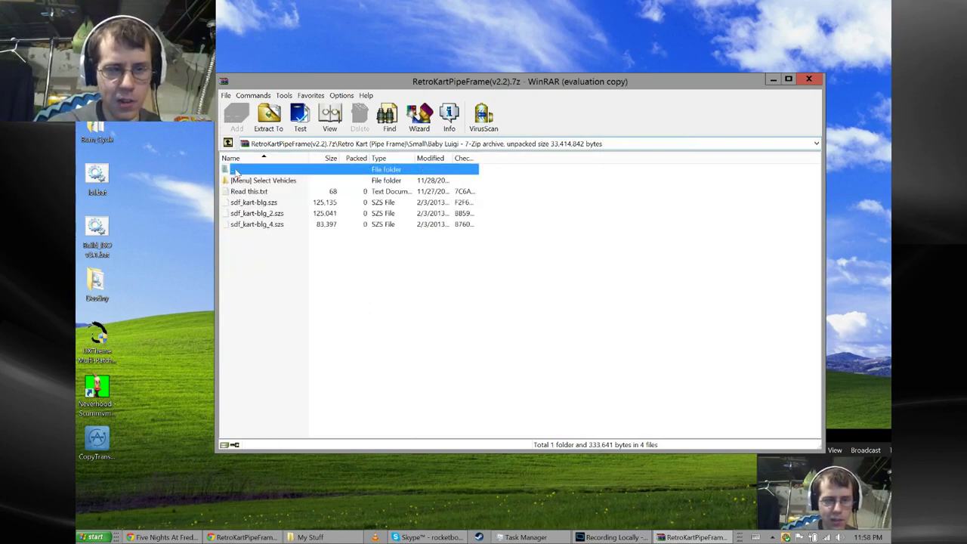
double_click(237, 171)
click(308, 537)
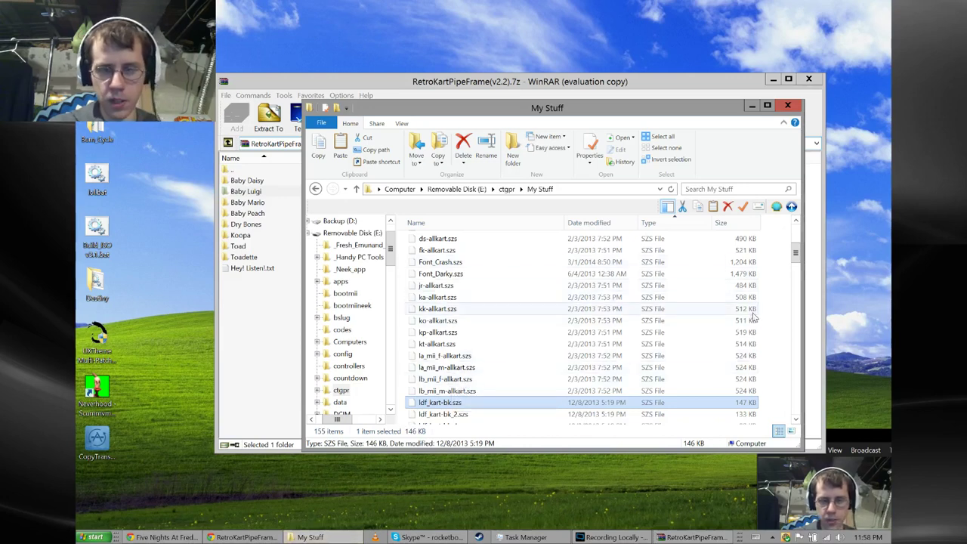
drag(796, 257, 808, 356)
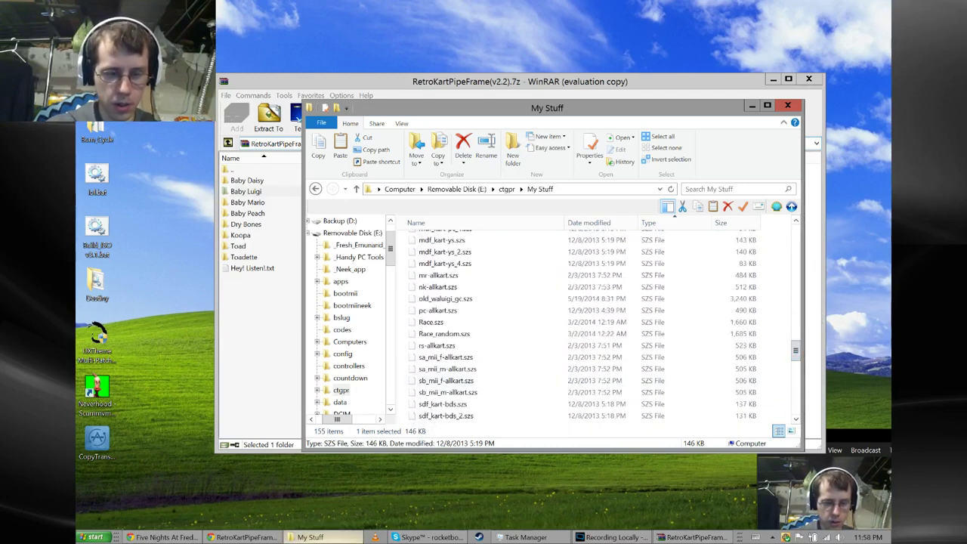
- Launch MKWiiBRSARPatcher 1.0.exe from Downloads in a new File Explorer window to view it, close the patcher, and minimize its folder
right_click(310, 537)
click(363, 386)
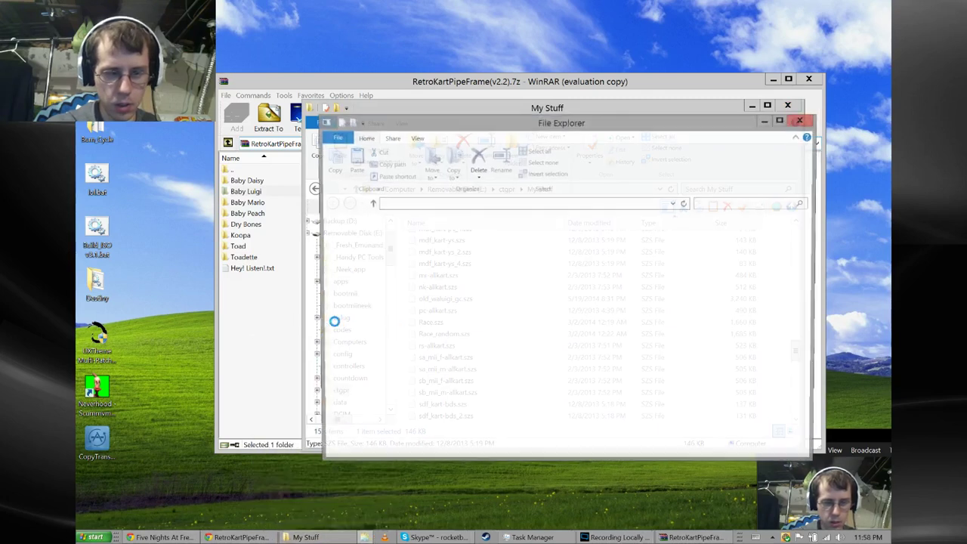
double_click(468, 325)
double_click(472, 267)
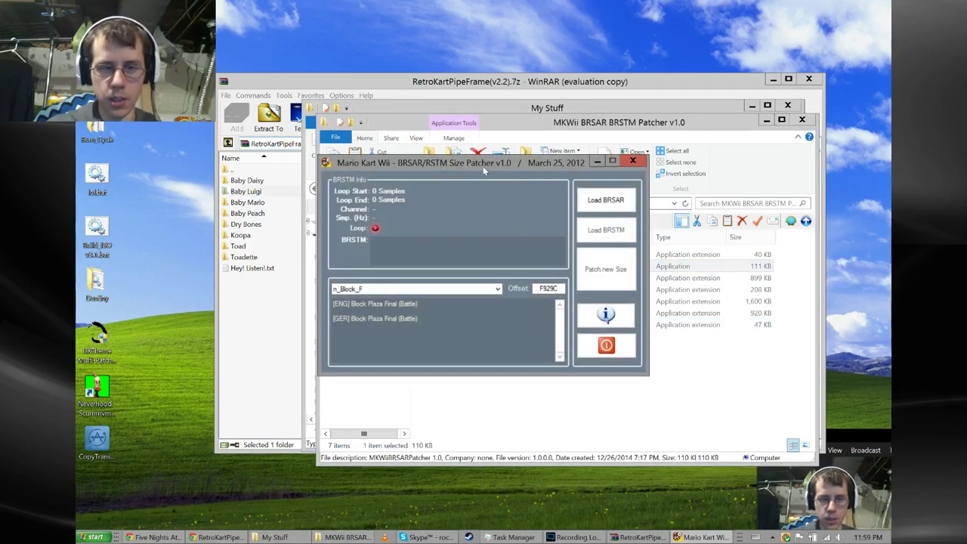
click(638, 165)
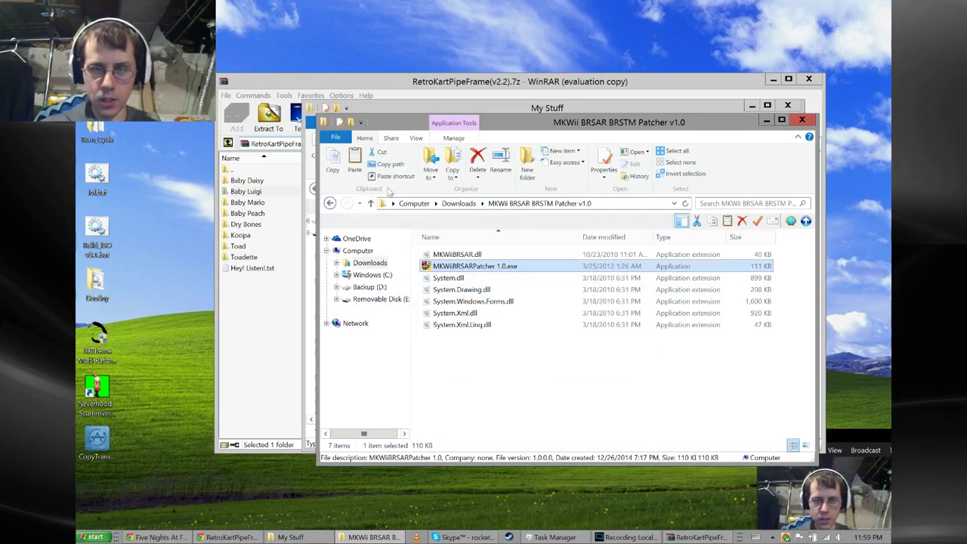
click(766, 121)
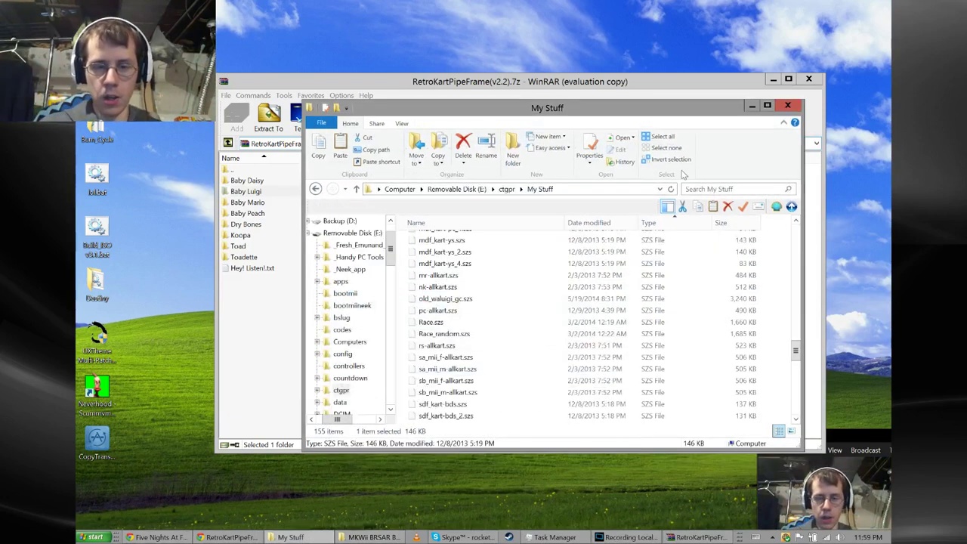
- Select r_SFC_Obake32_n.brstm in My Stuff, and close the WinRAR and My Stuff windows
scroll(691, 358, down, 10)
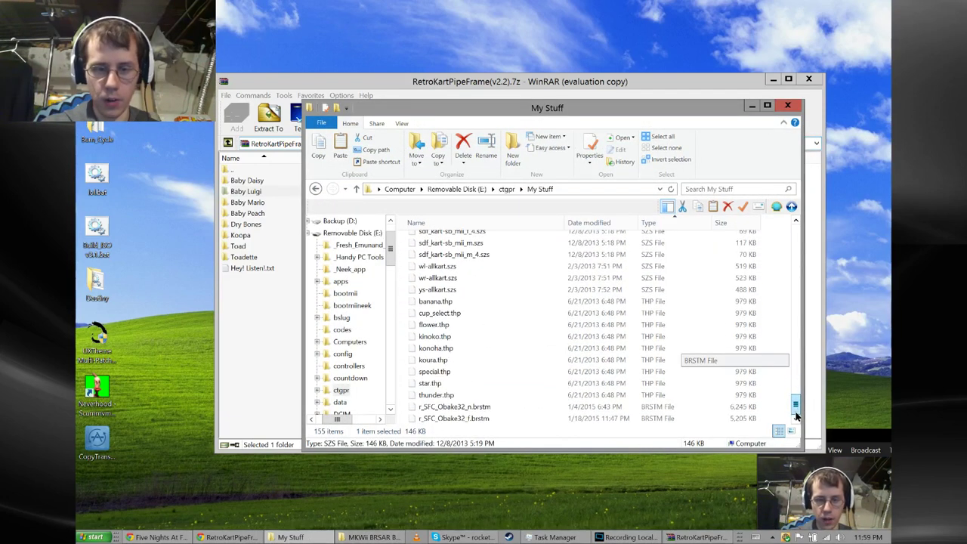
click(423, 409)
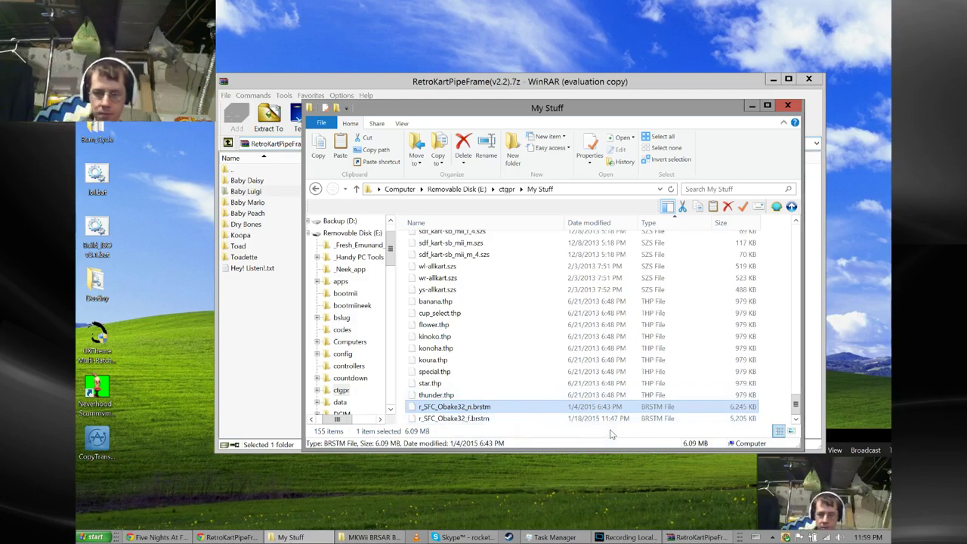
click(811, 78)
click(790, 105)
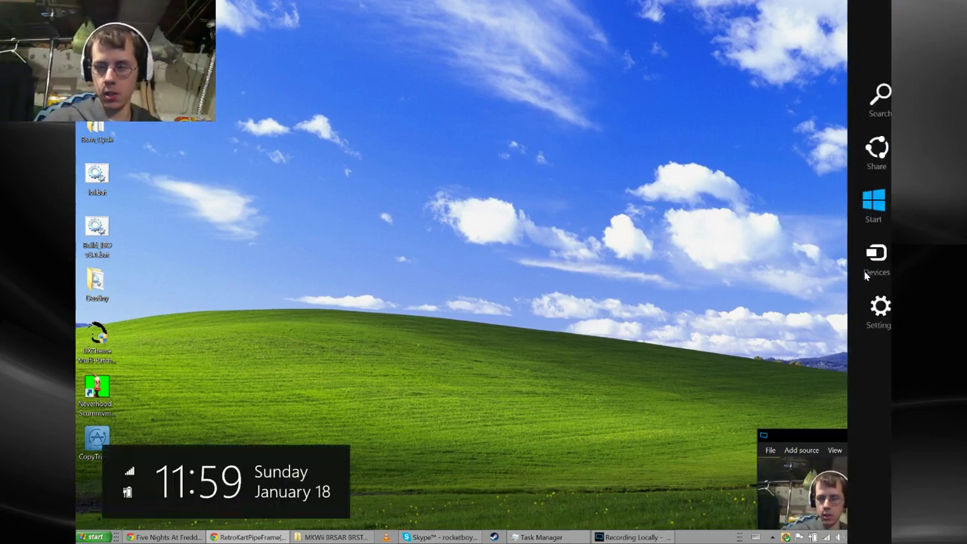
- Move the recording software's window fully into view, enable the Microsoft LifeCam Rear source and disable the Desktop 1 source
drag(830, 433, 332, 68)
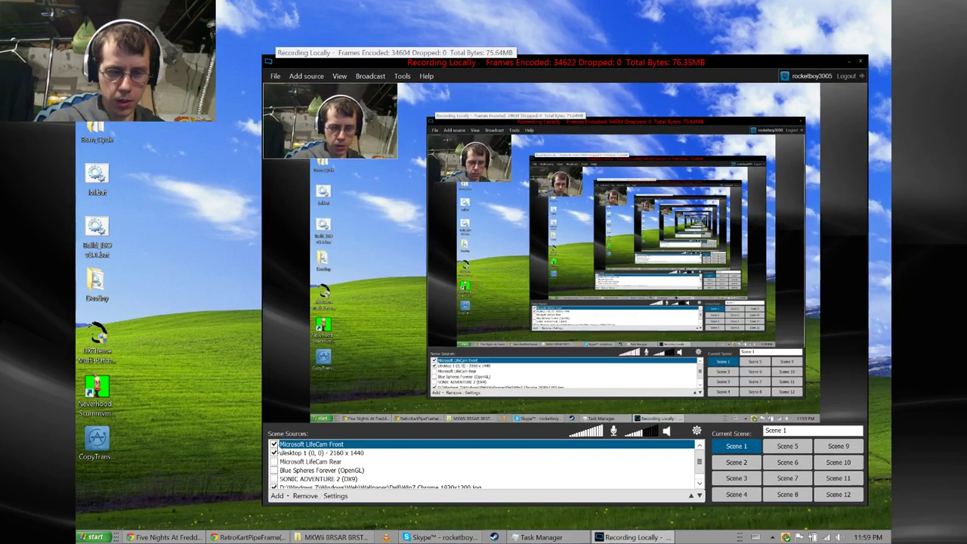
click(274, 461)
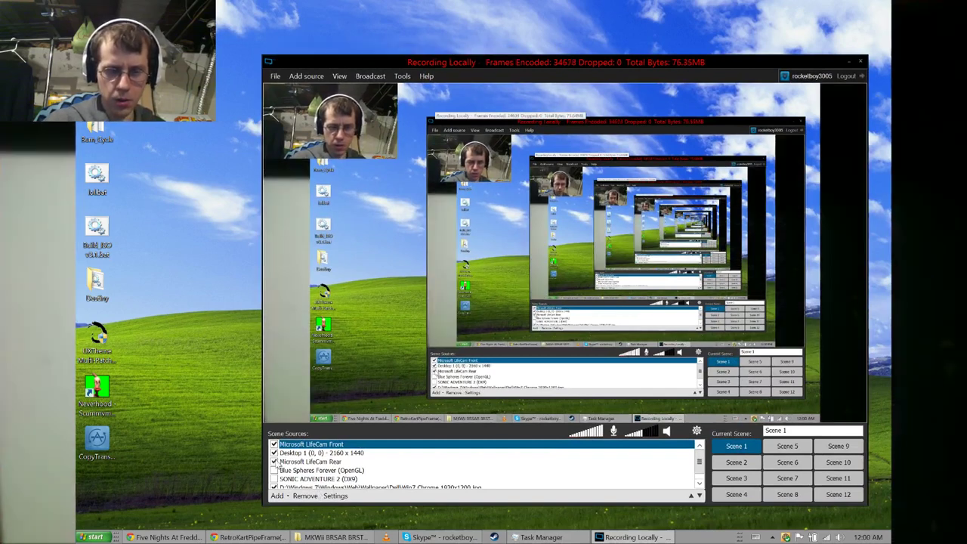
click(273, 453)
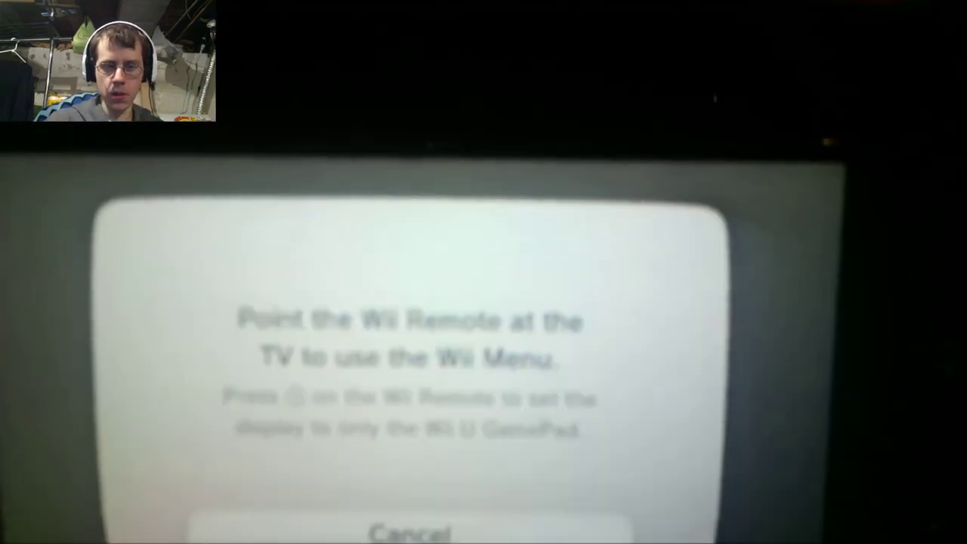